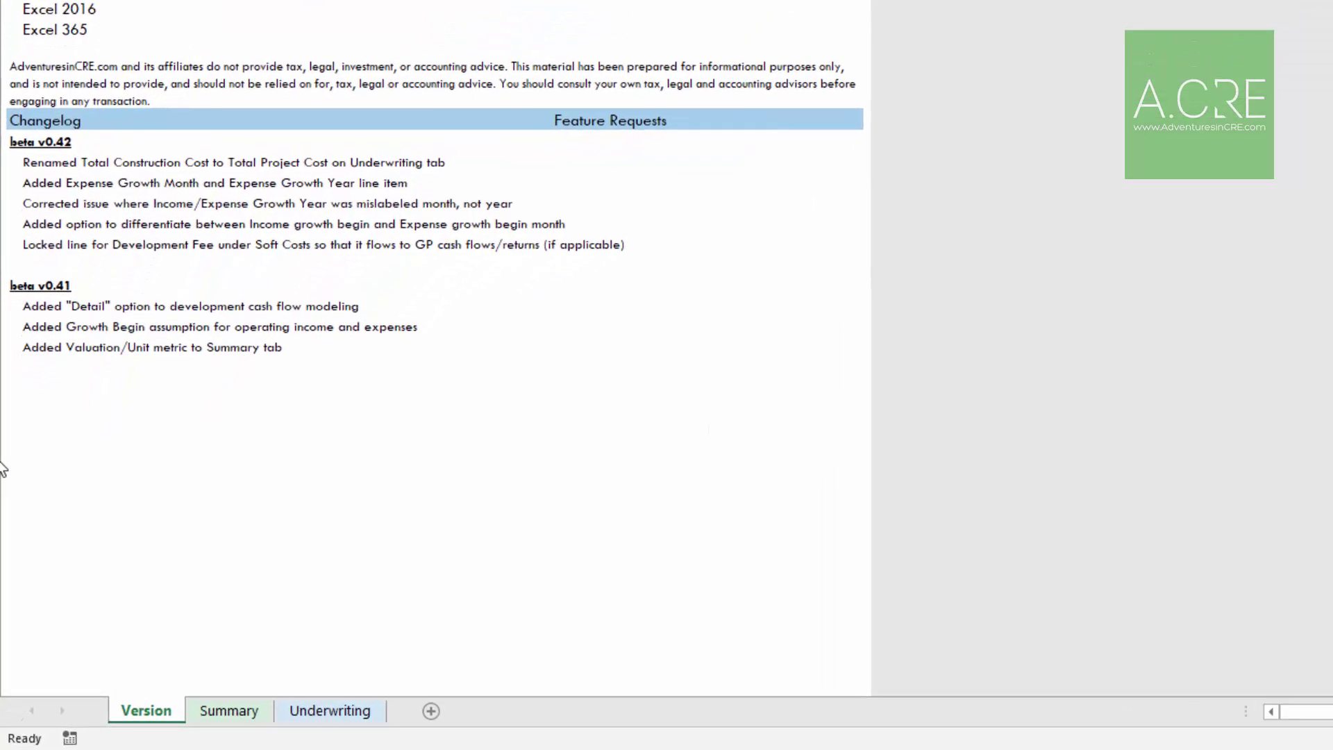
Switch to the Underwriting sheet with land costs of 3,570,000 and hard costs of 42,630,000
click(367, 706)
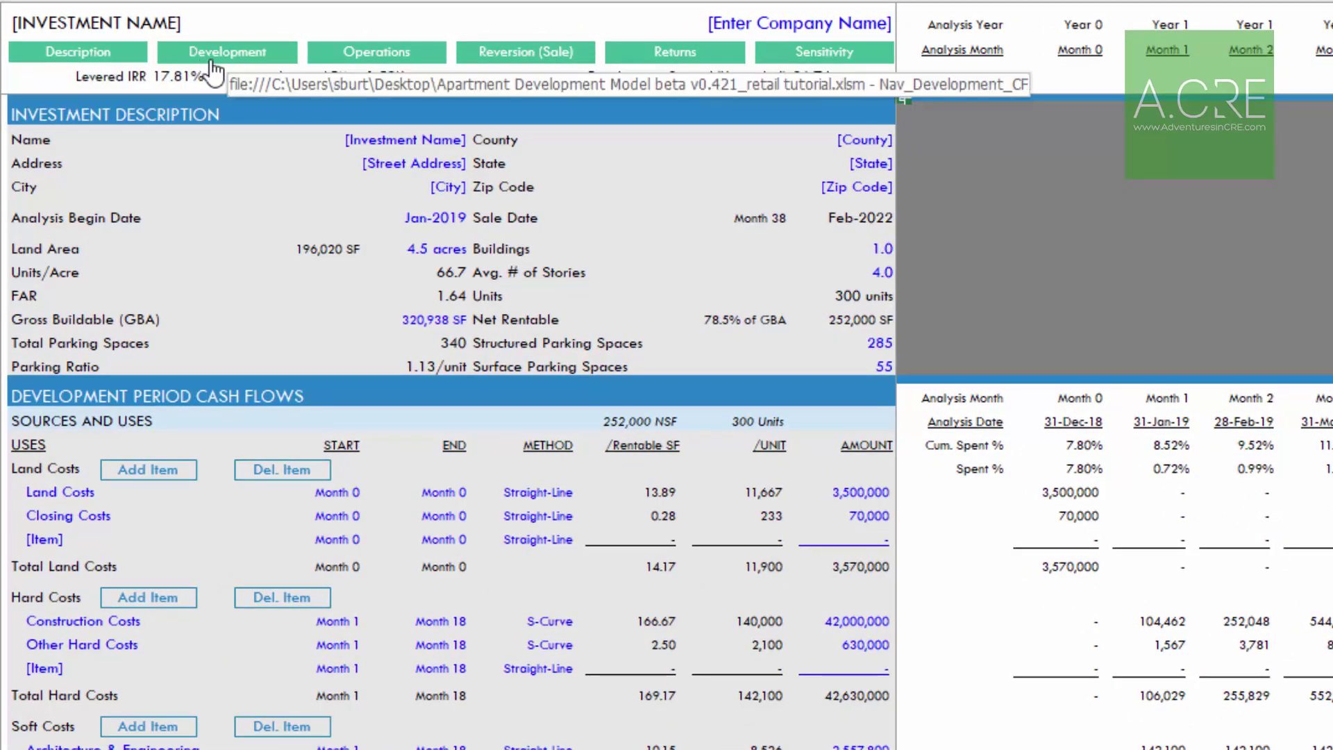
Jump to the operating cash flows and review the Other Income and RUBS rows totaling 646,750
click(372, 57)
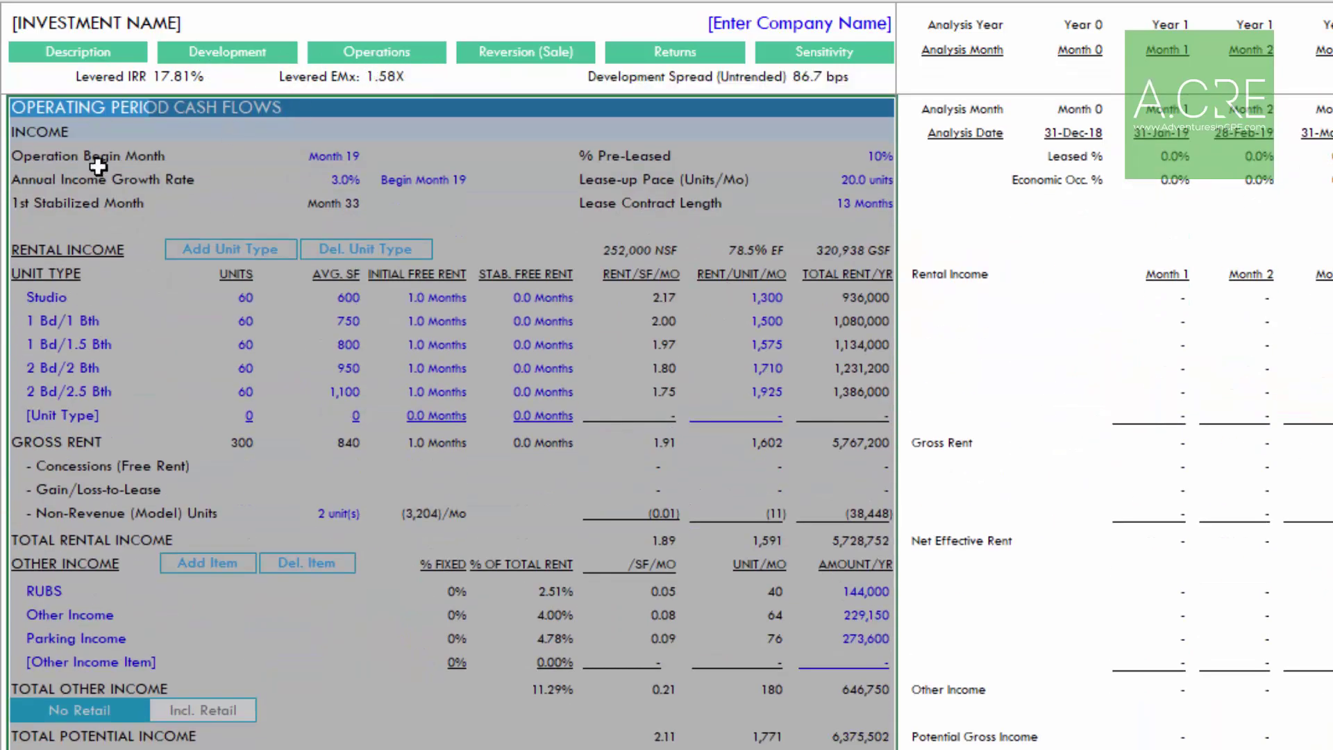
click(111, 158)
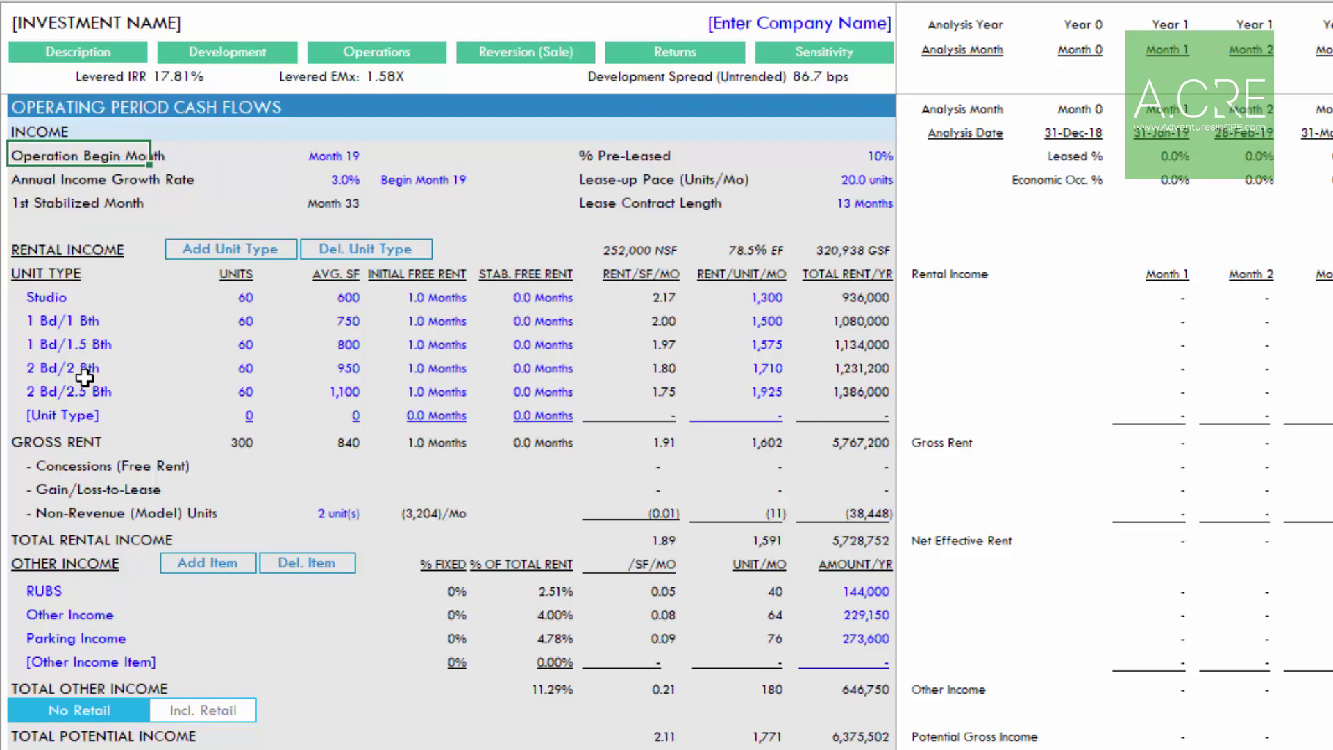
drag(82, 572, 72, 635)
scroll(83, 312, down, 1)
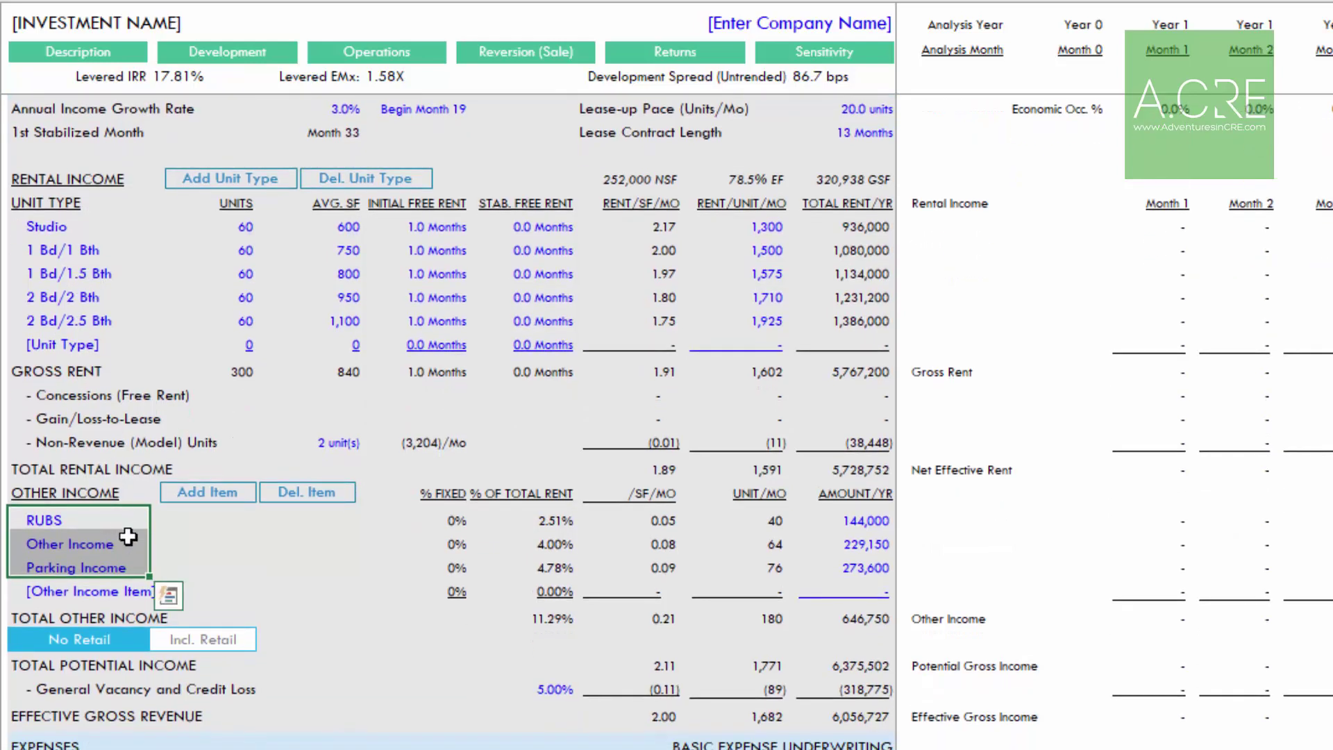
click(86, 591)
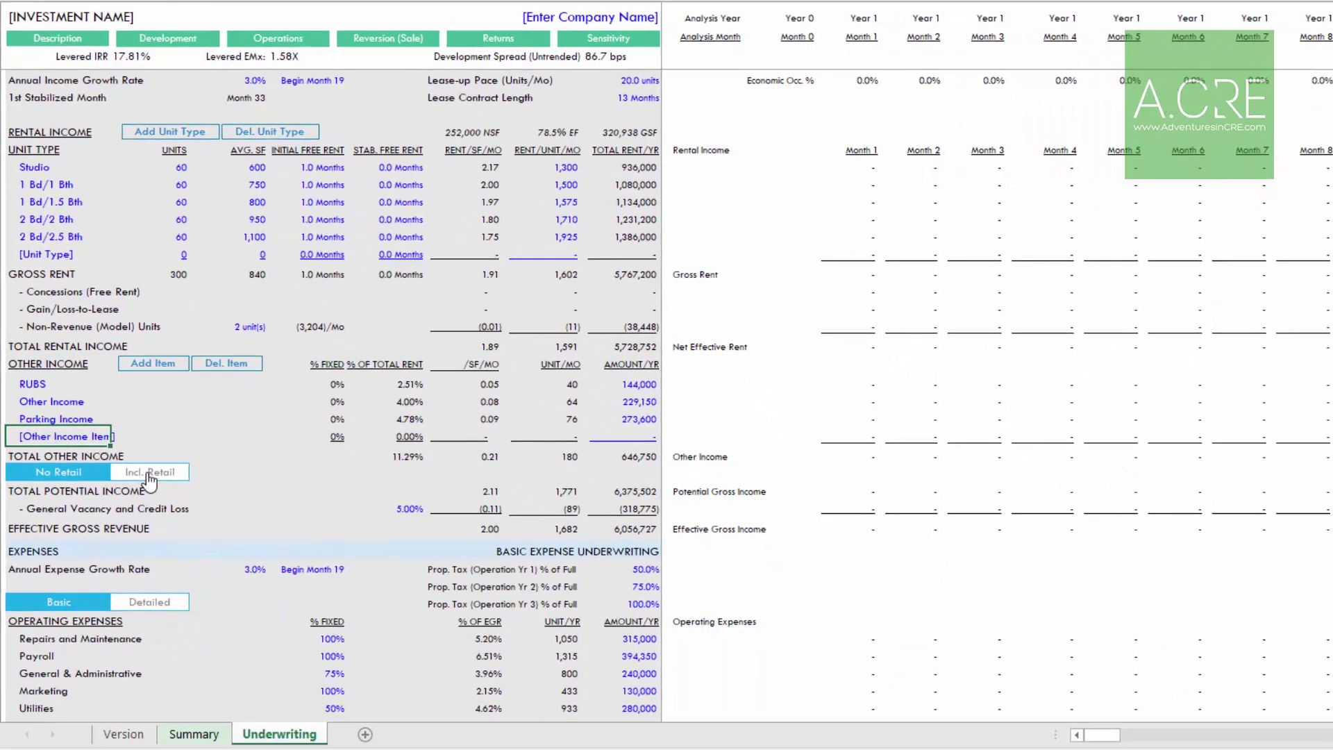
Turn on Incl. Retail and review suite 100 and JoJo's Café recovery income
click(149, 473)
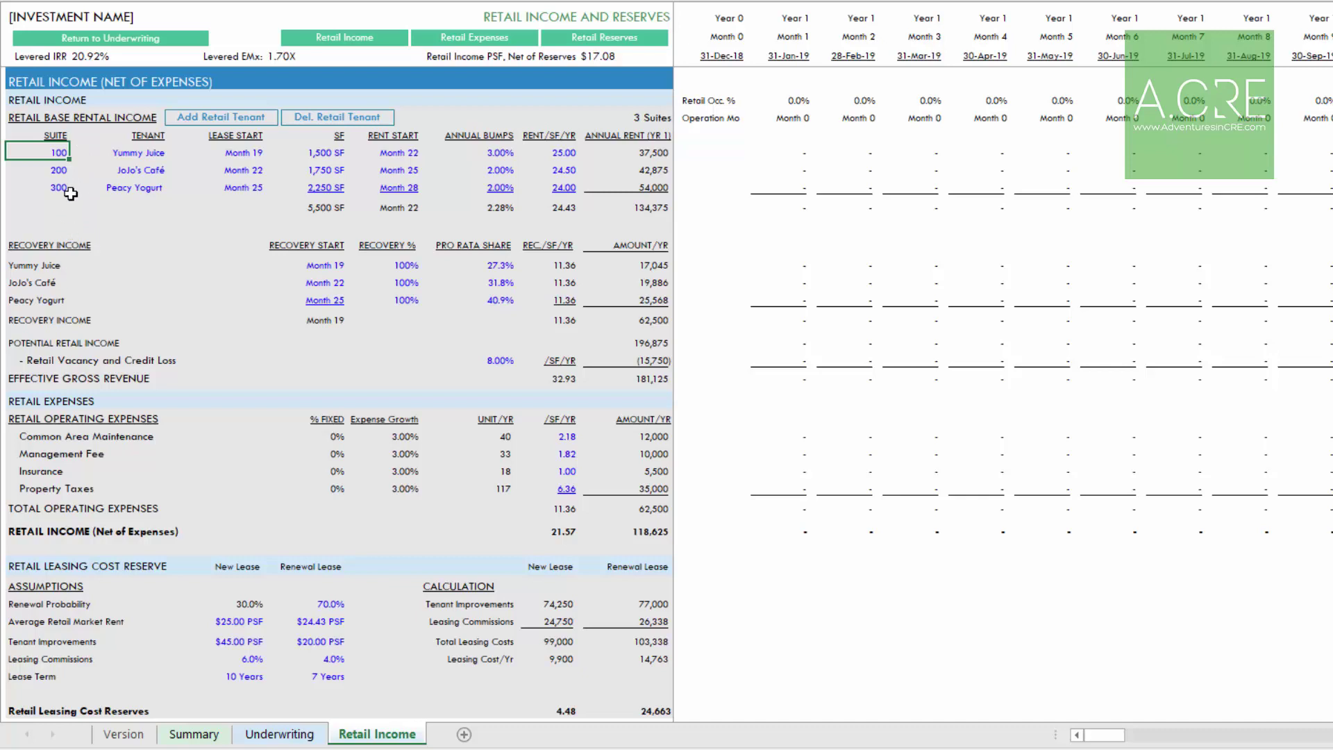
click(75, 153)
click(58, 282)
scroll(57, 282, down, 1)
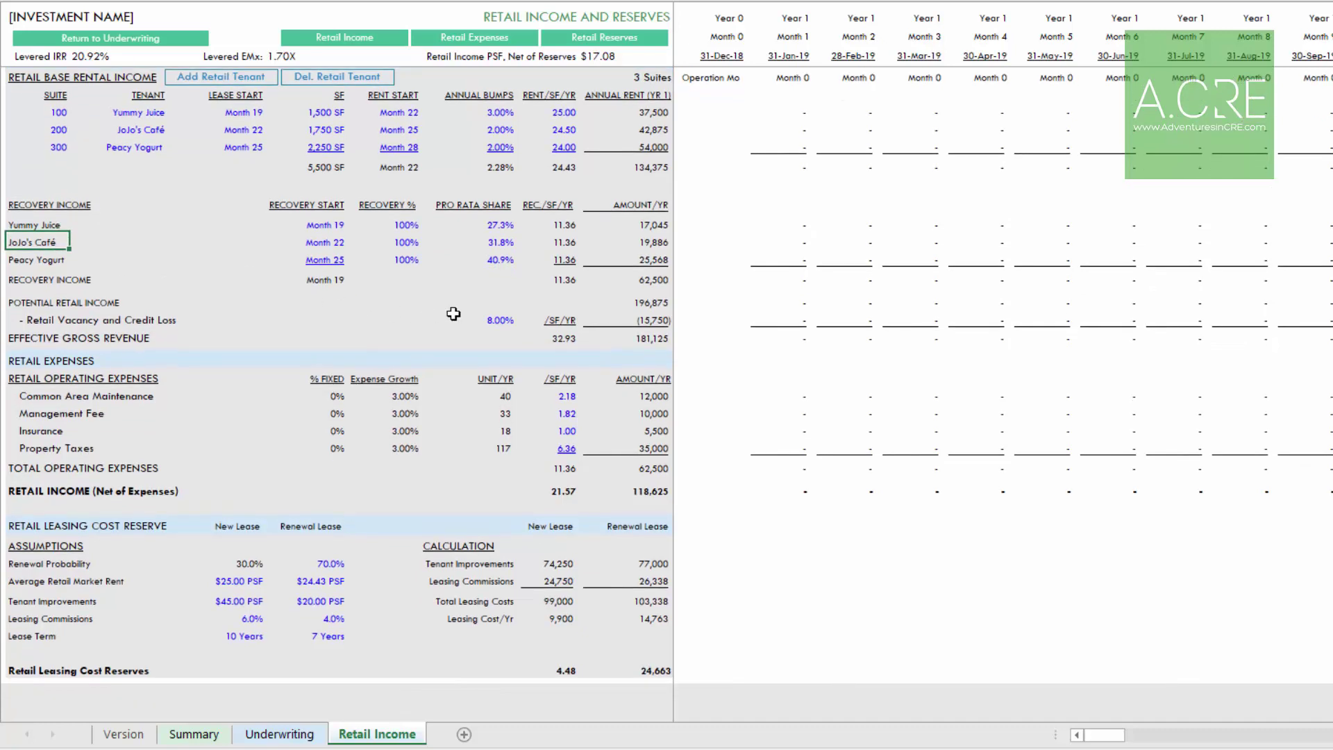
Review the 8.00% retail vacancy, operating expenses and $45.00 PSF tenant improvements
click(489, 318)
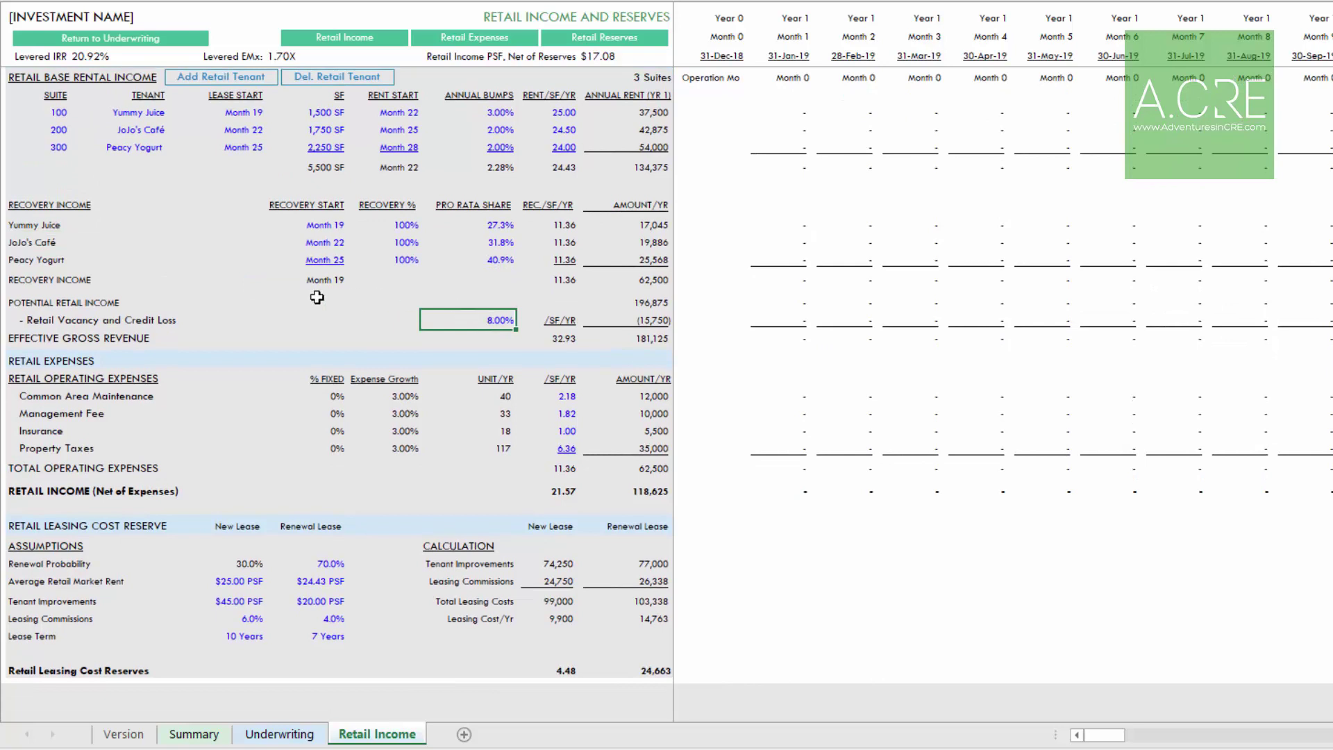
drag(86, 414, 86, 435)
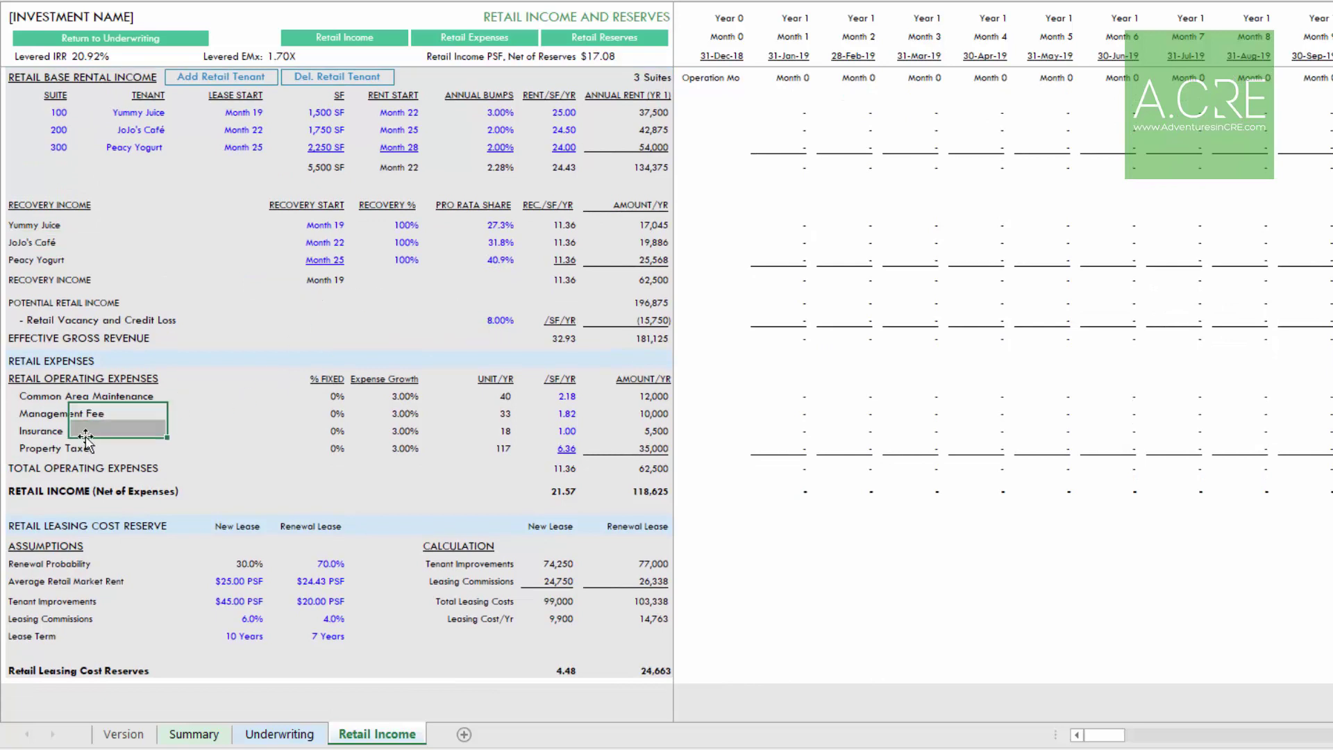
click(61, 396)
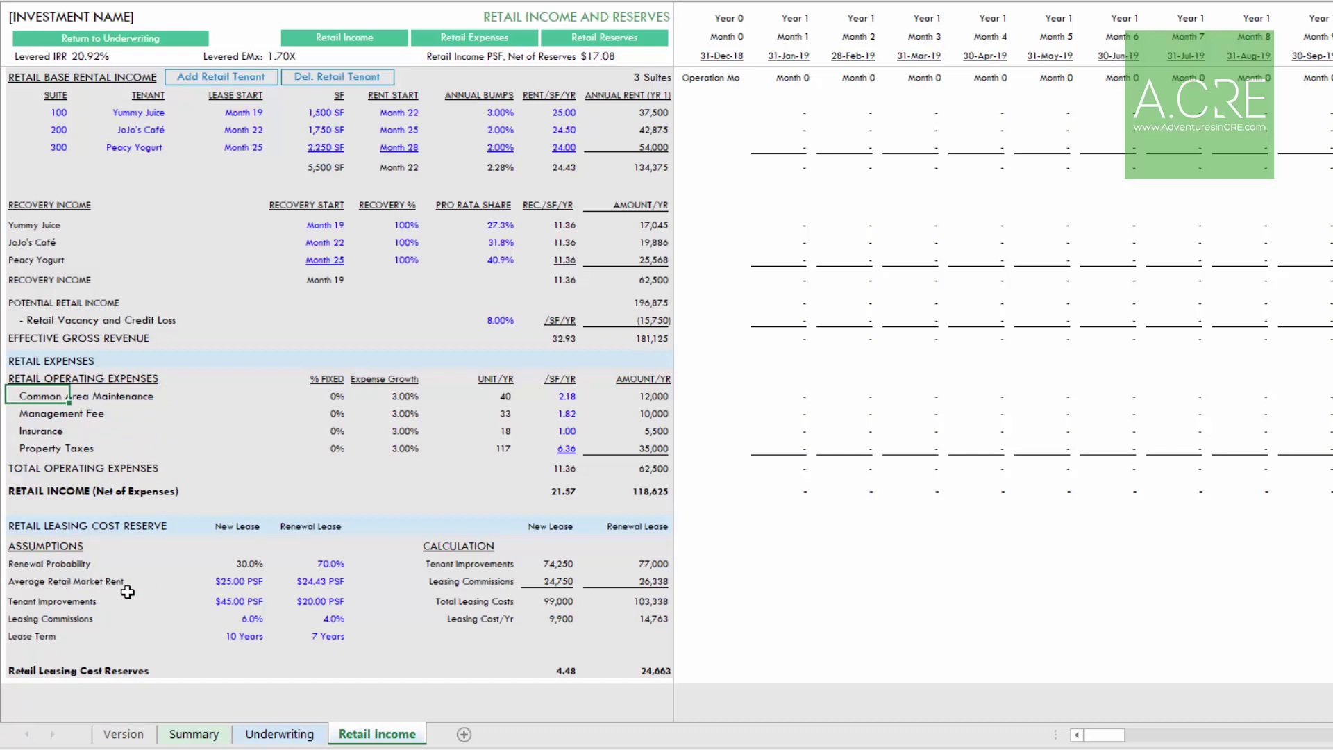
click(246, 595)
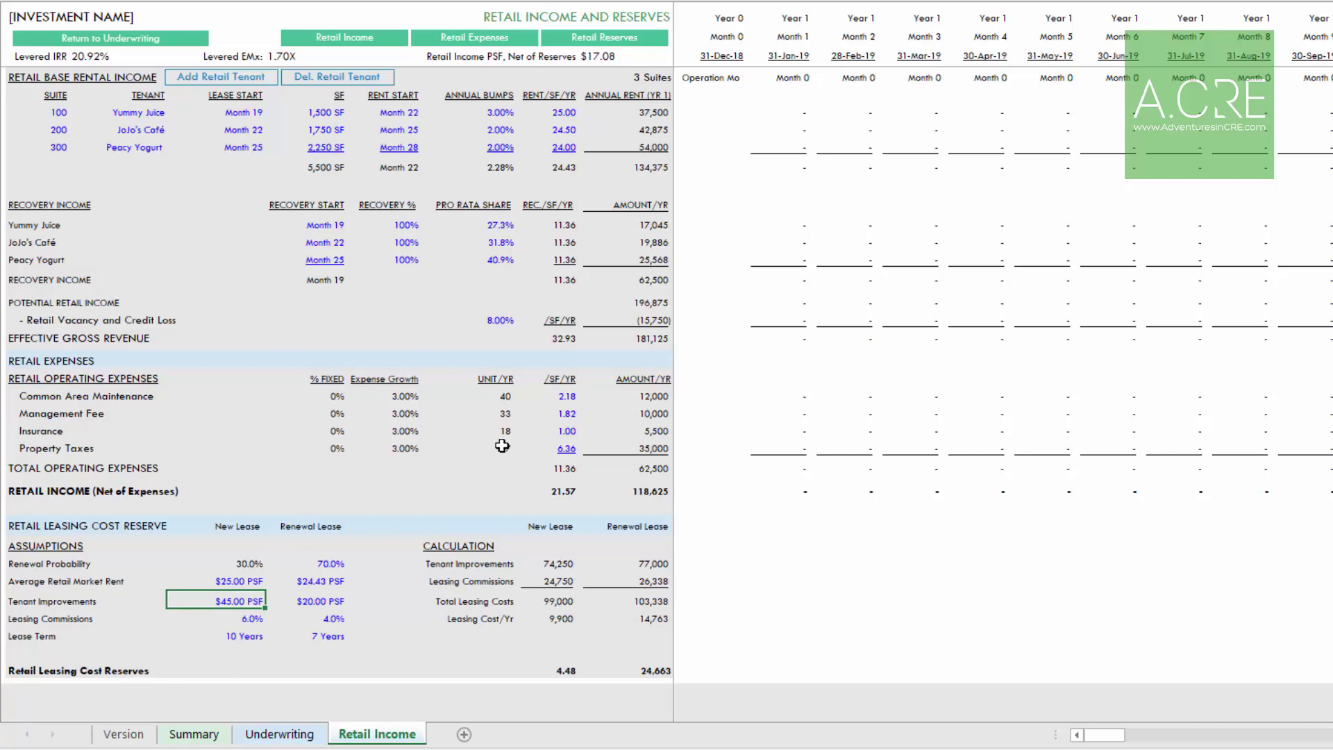
scroll(497, 444, up, 1)
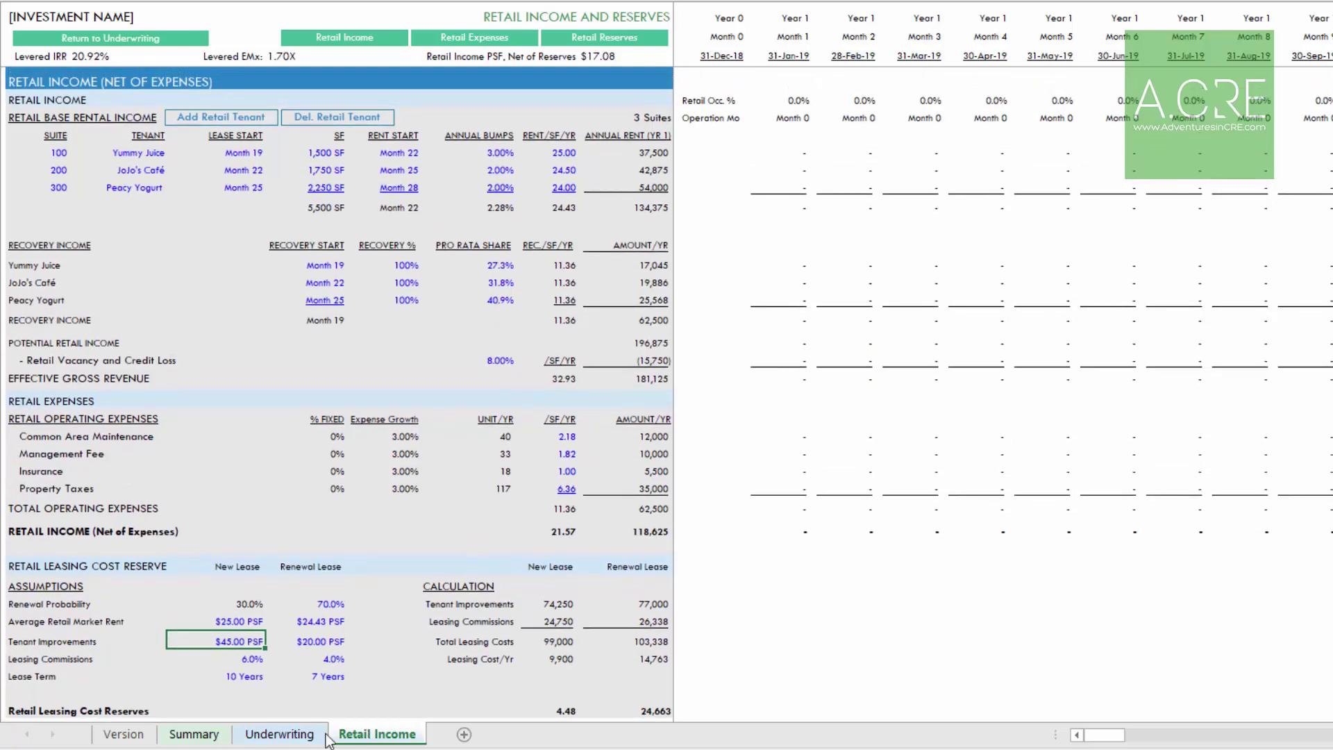
On the Underwriting sheet, check the RETAIL INCOME (Net of Expenses) row of 118,625
click(299, 739)
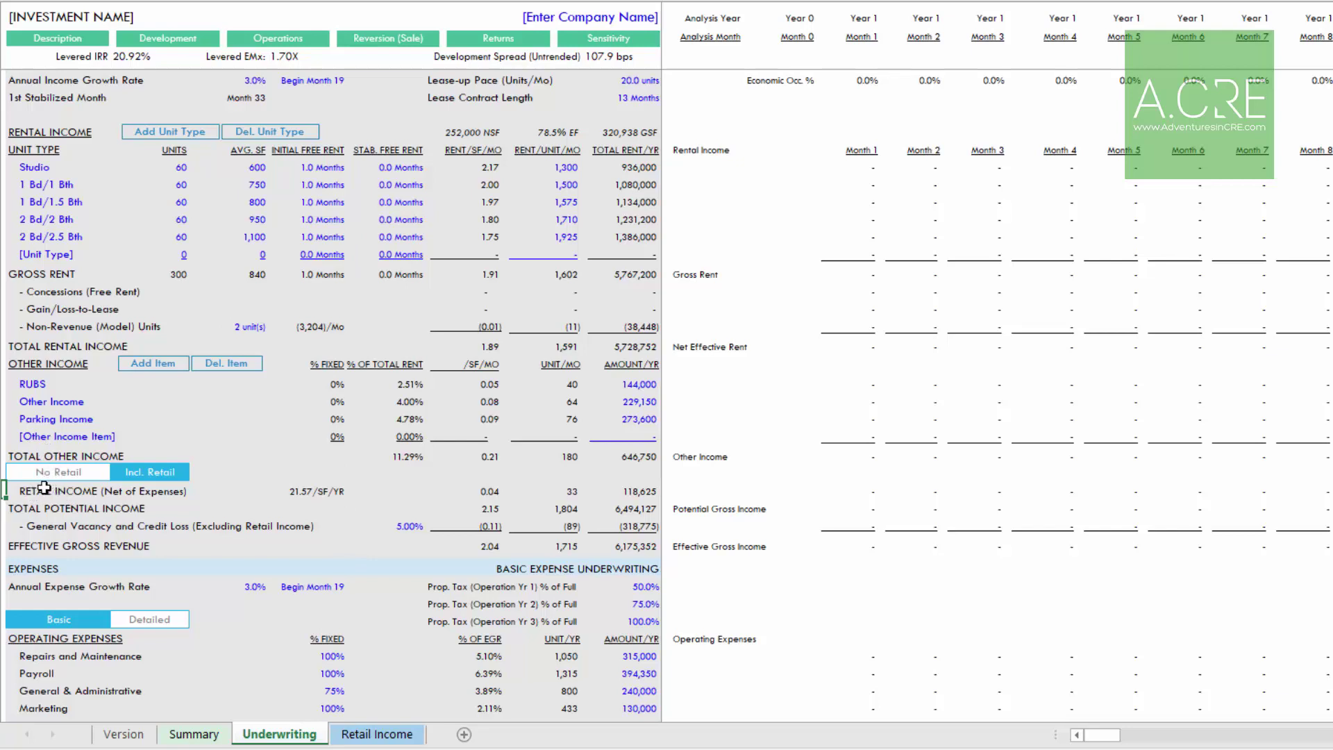
click(79, 494)
drag(78, 493, 129, 497)
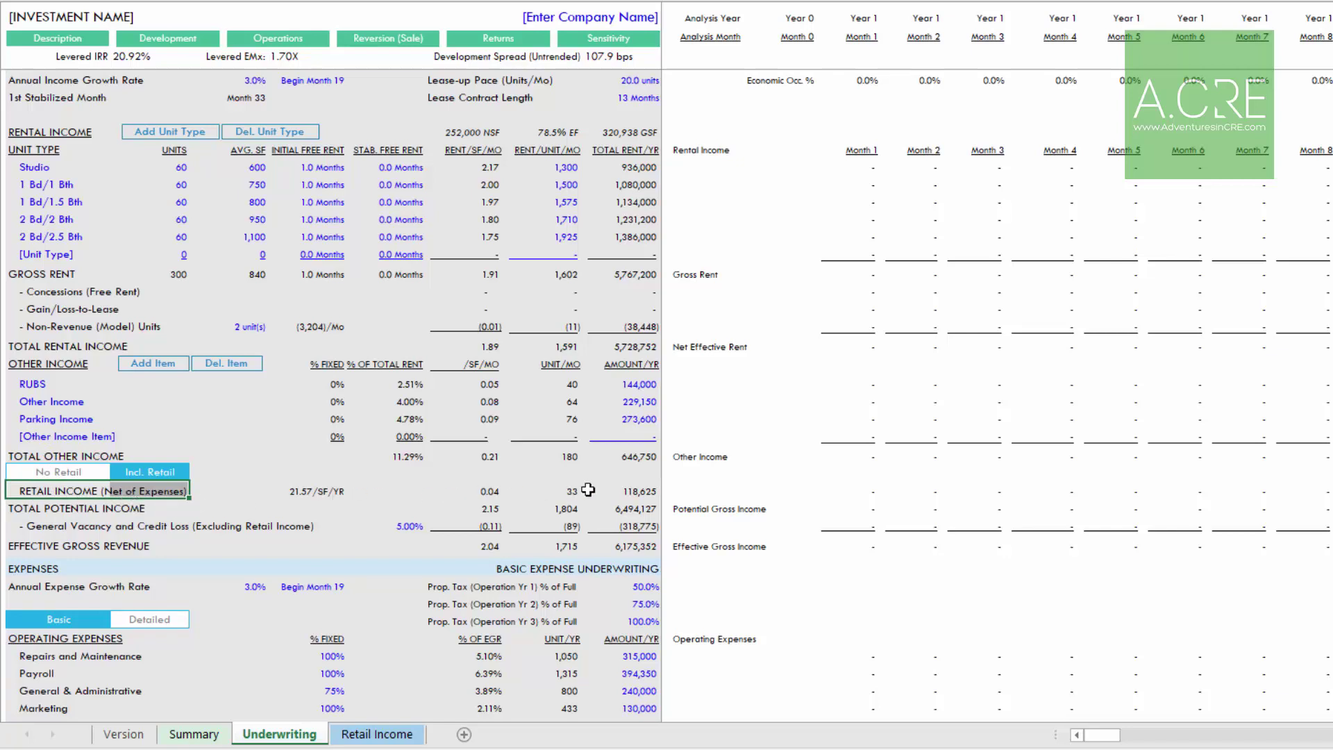
click(625, 491)
Locate the Retail Leasing Cost Reserves capex line, then return to the Parking Income row
scroll(459, 390, down, 8)
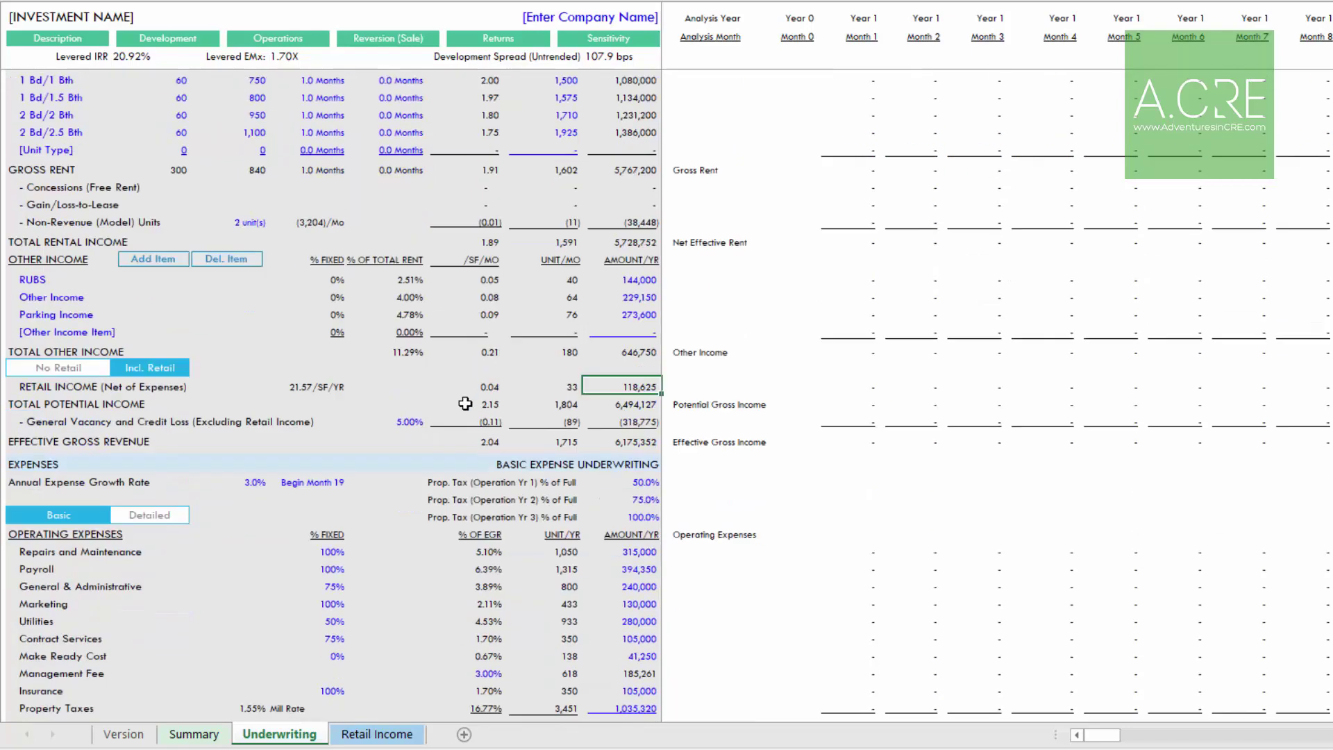
scroll(459, 390, down, 1)
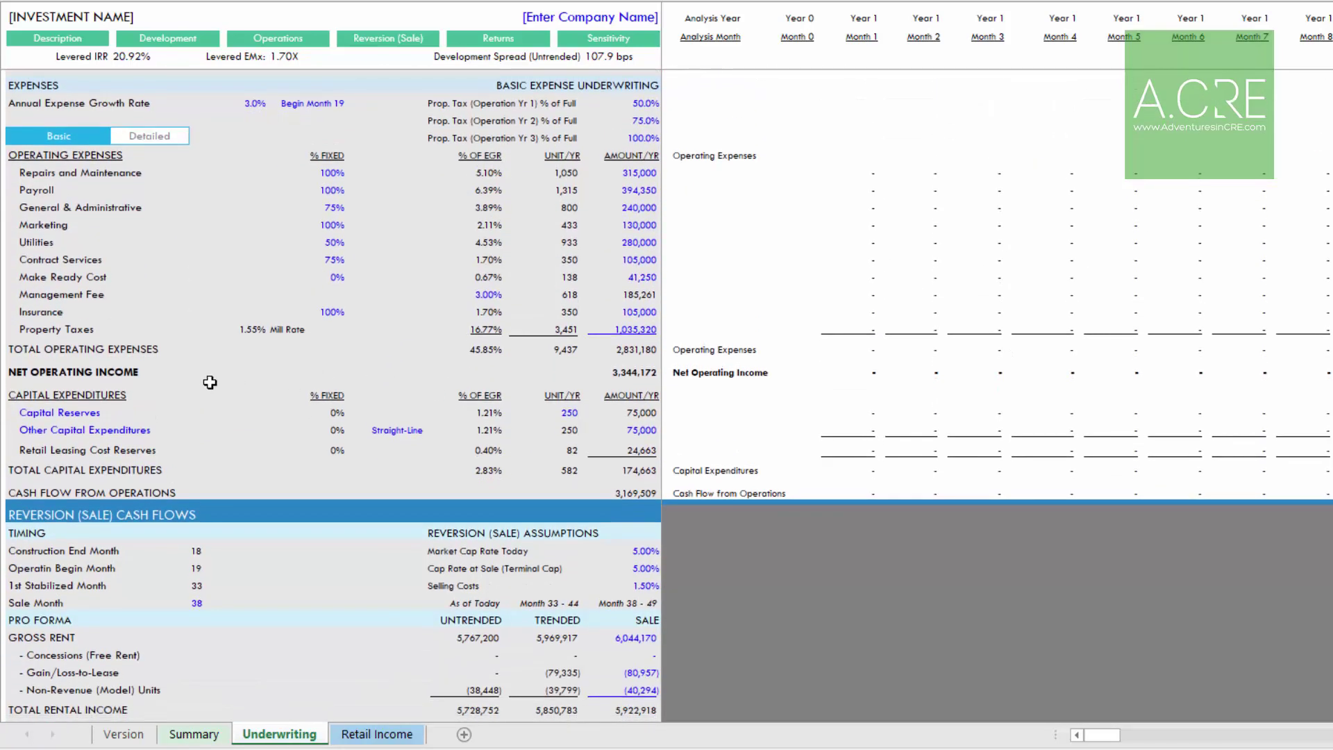
drag(48, 450, 164, 448)
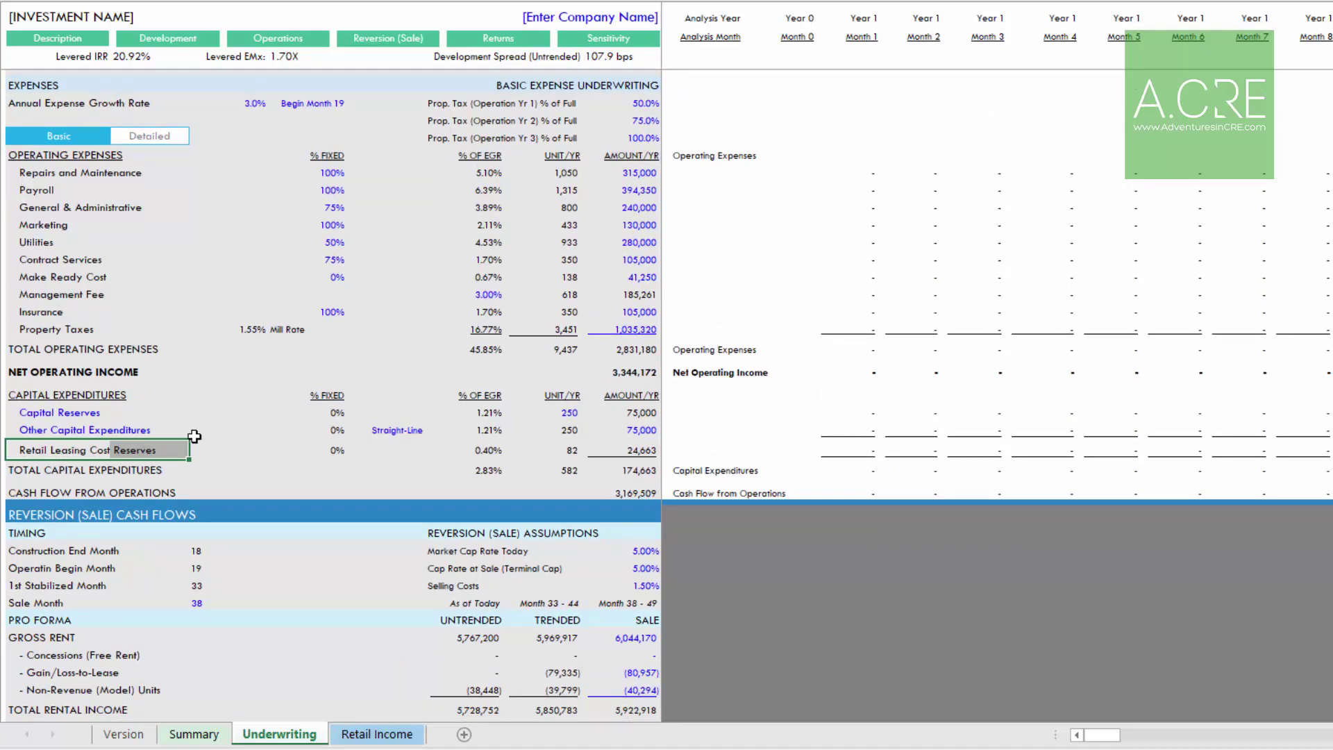
scroll(183, 427, up, 7)
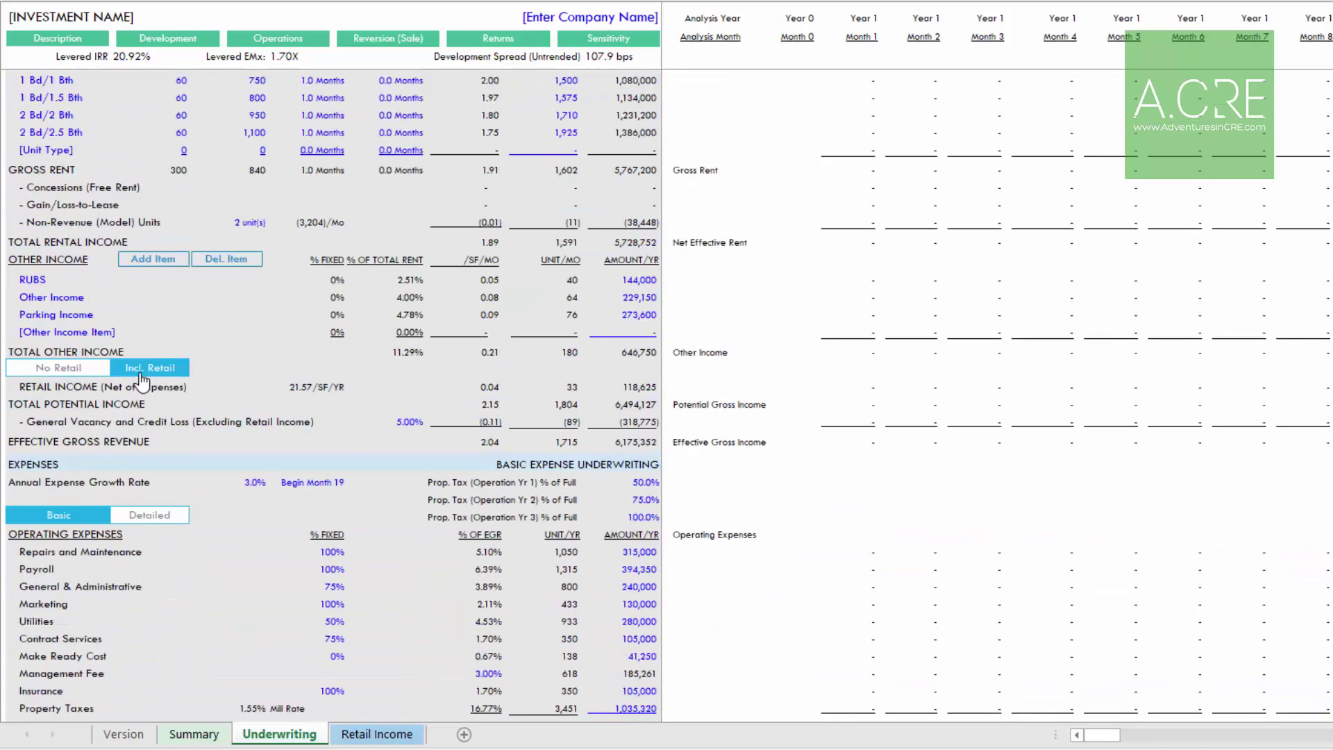
click(74, 310)
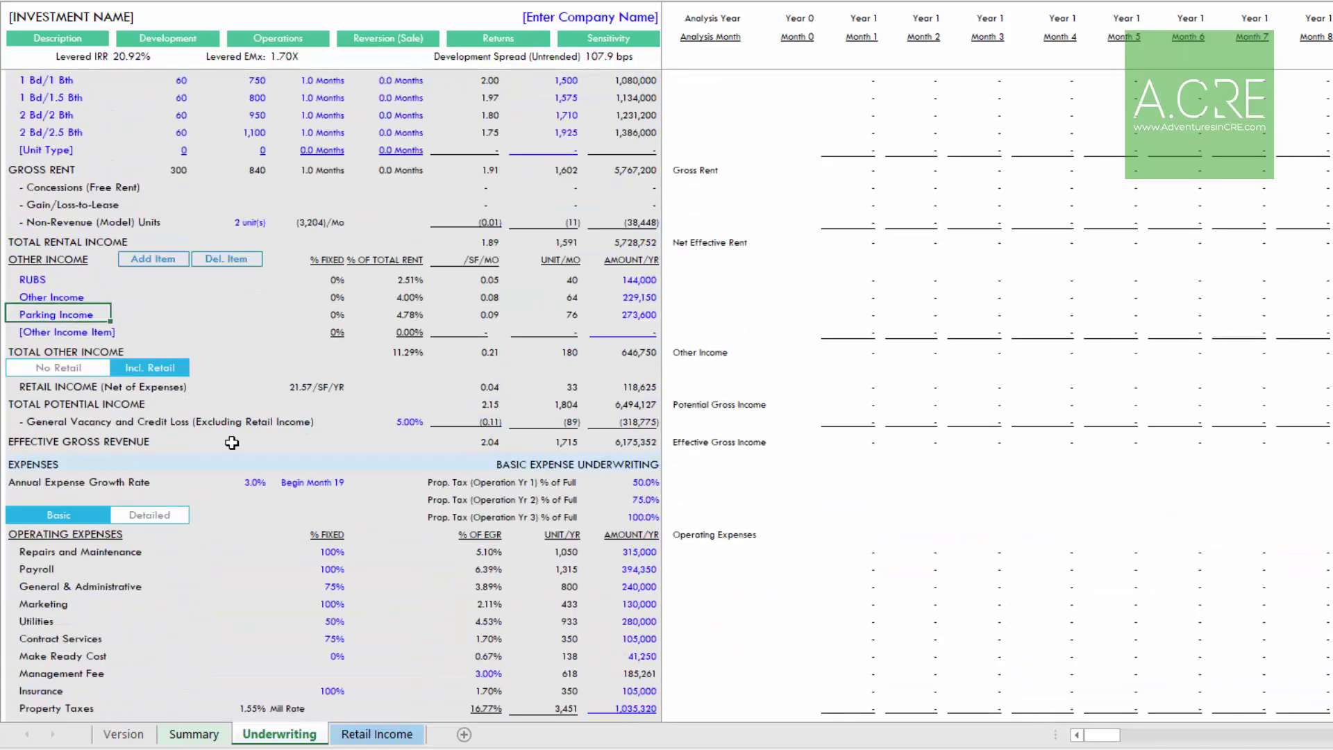
Review retail suites 100–300, their tenants, and lease starts of Month 19, 22 and 25
click(376, 733)
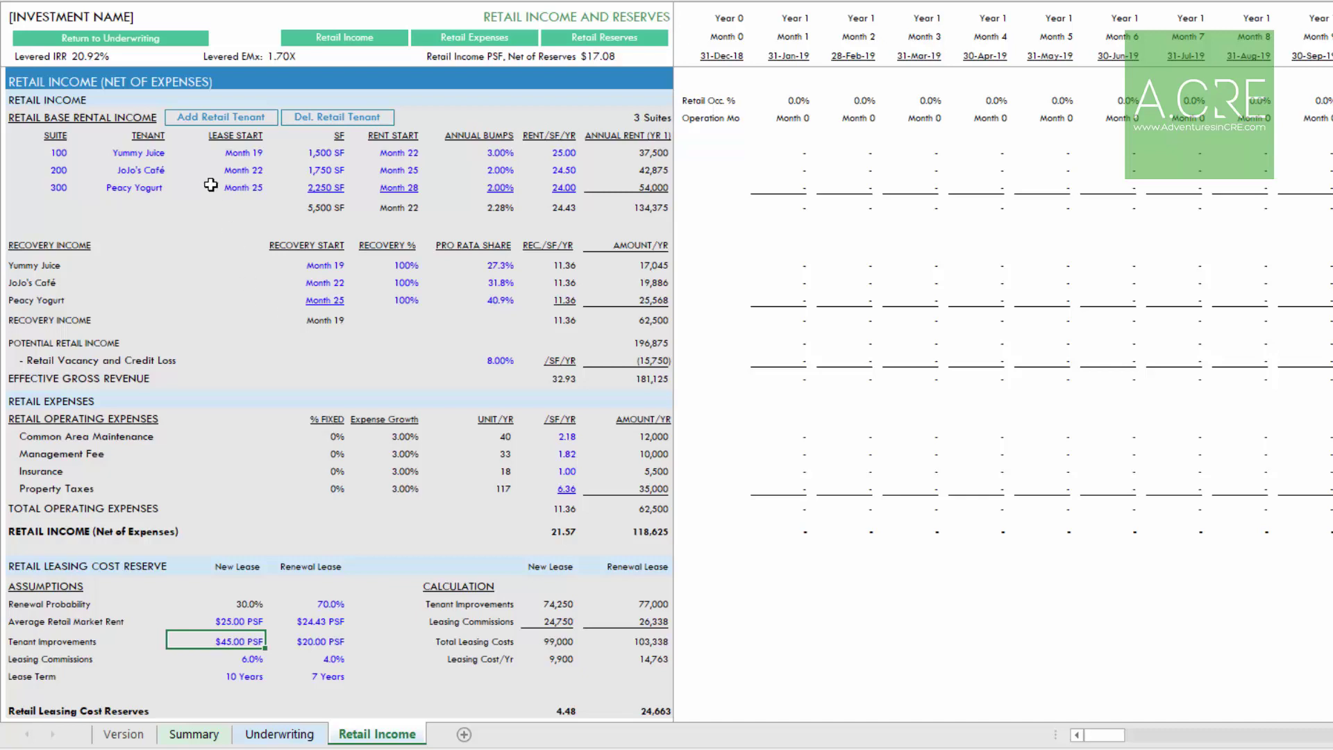
click(38, 116)
drag(58, 153, 58, 180)
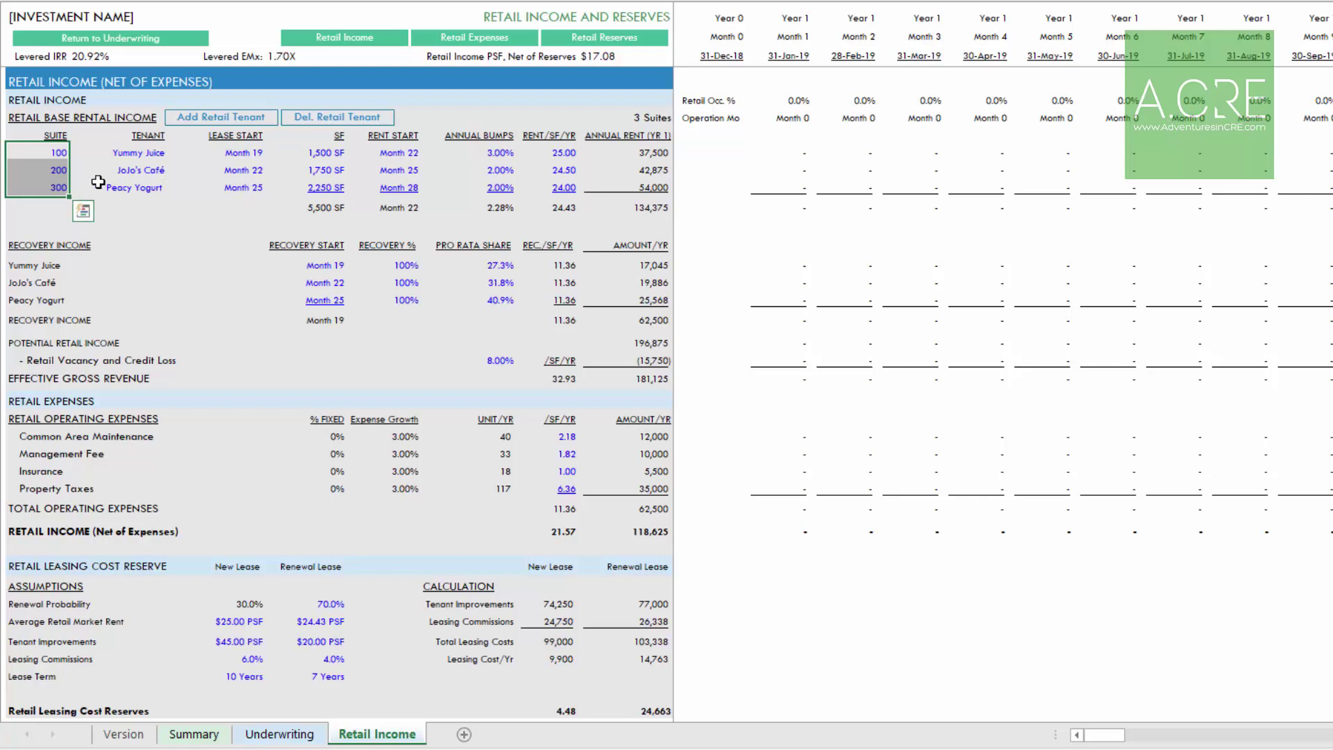
drag(58, 153, 54, 180)
drag(137, 153, 135, 186)
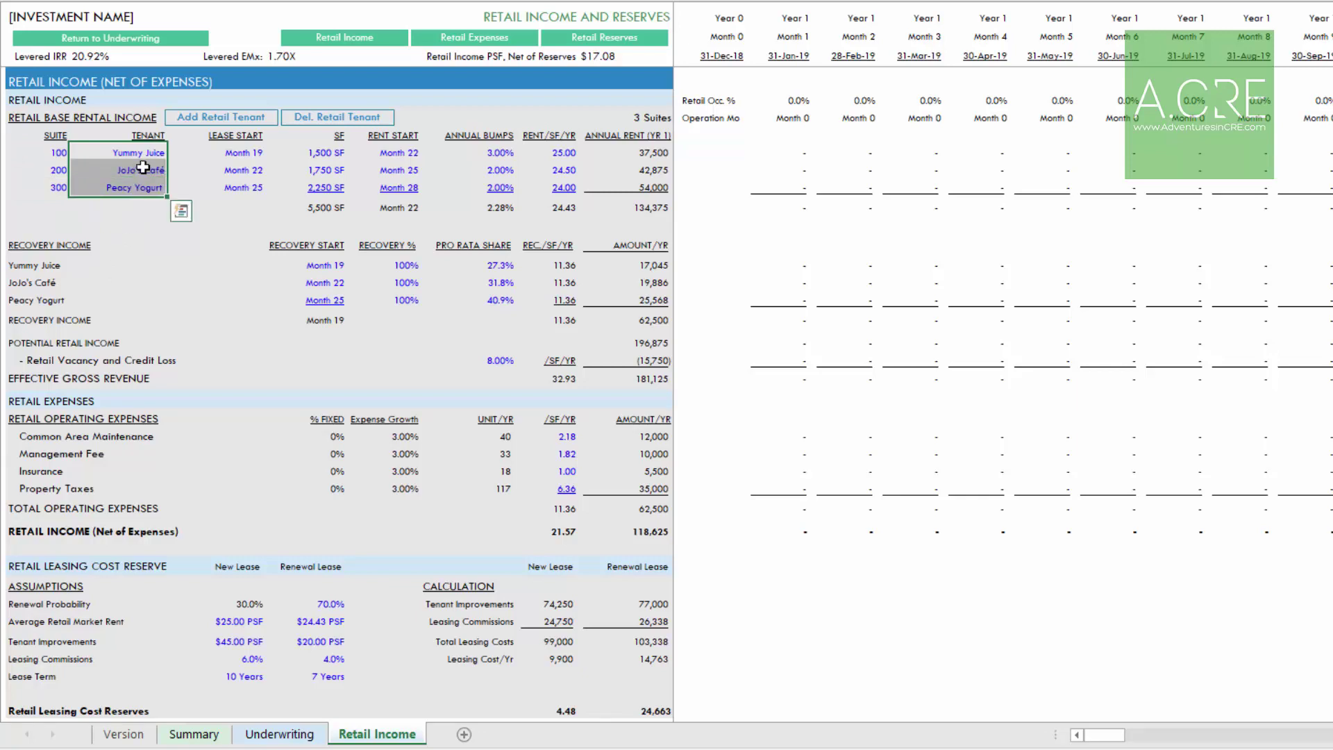
drag(131, 150, 131, 186)
drag(234, 152, 246, 185)
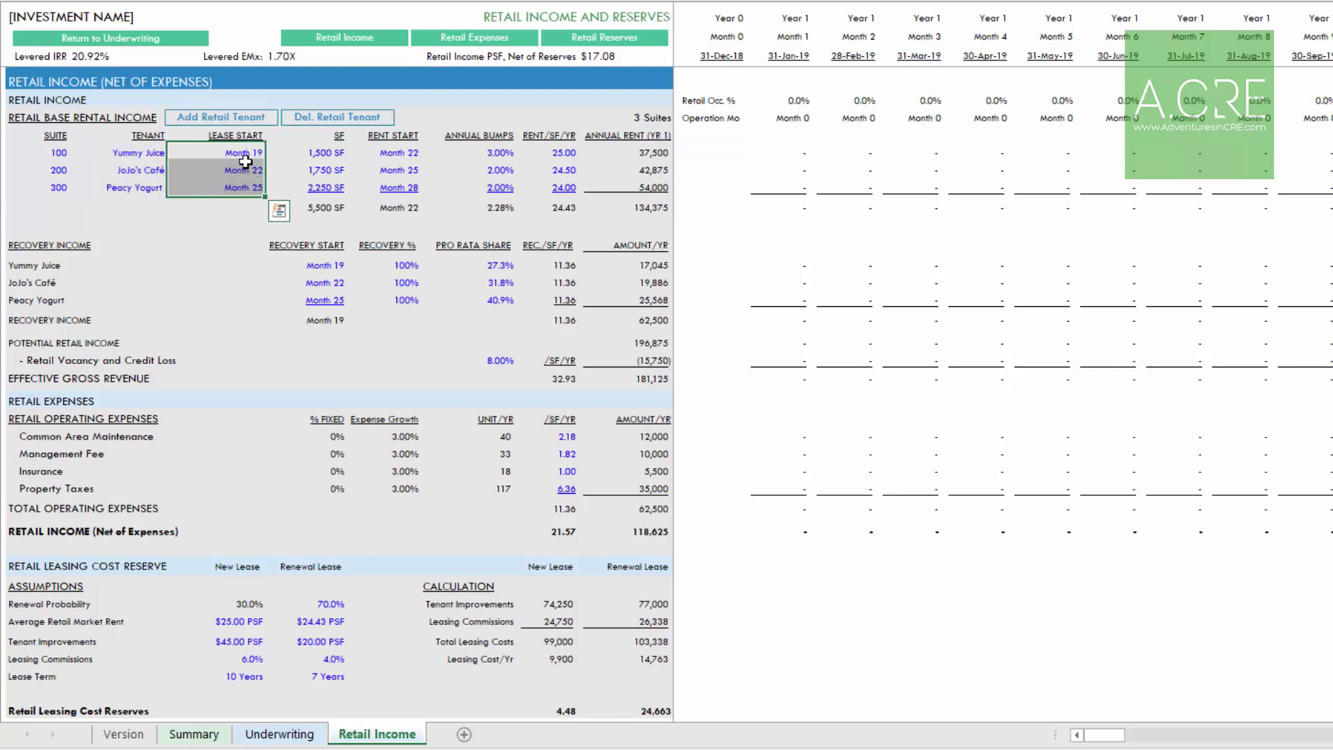
click(246, 156)
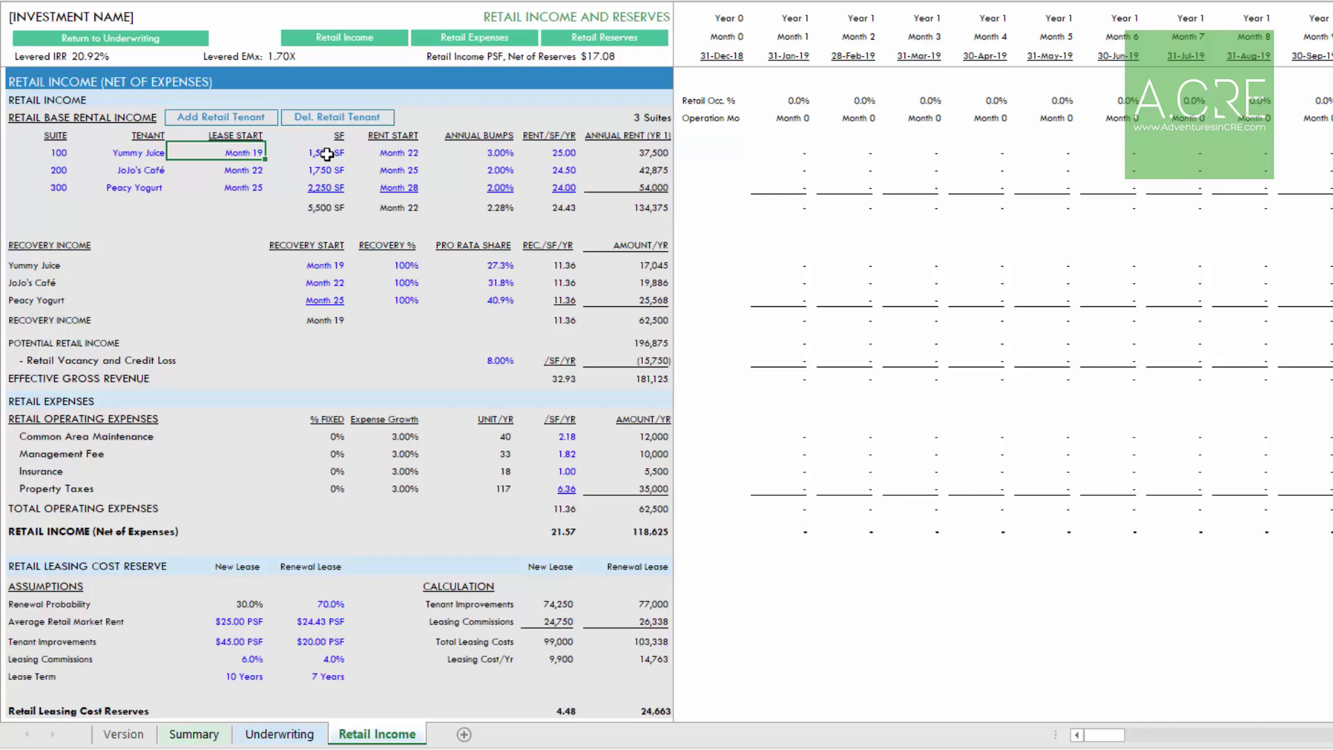
click(245, 191)
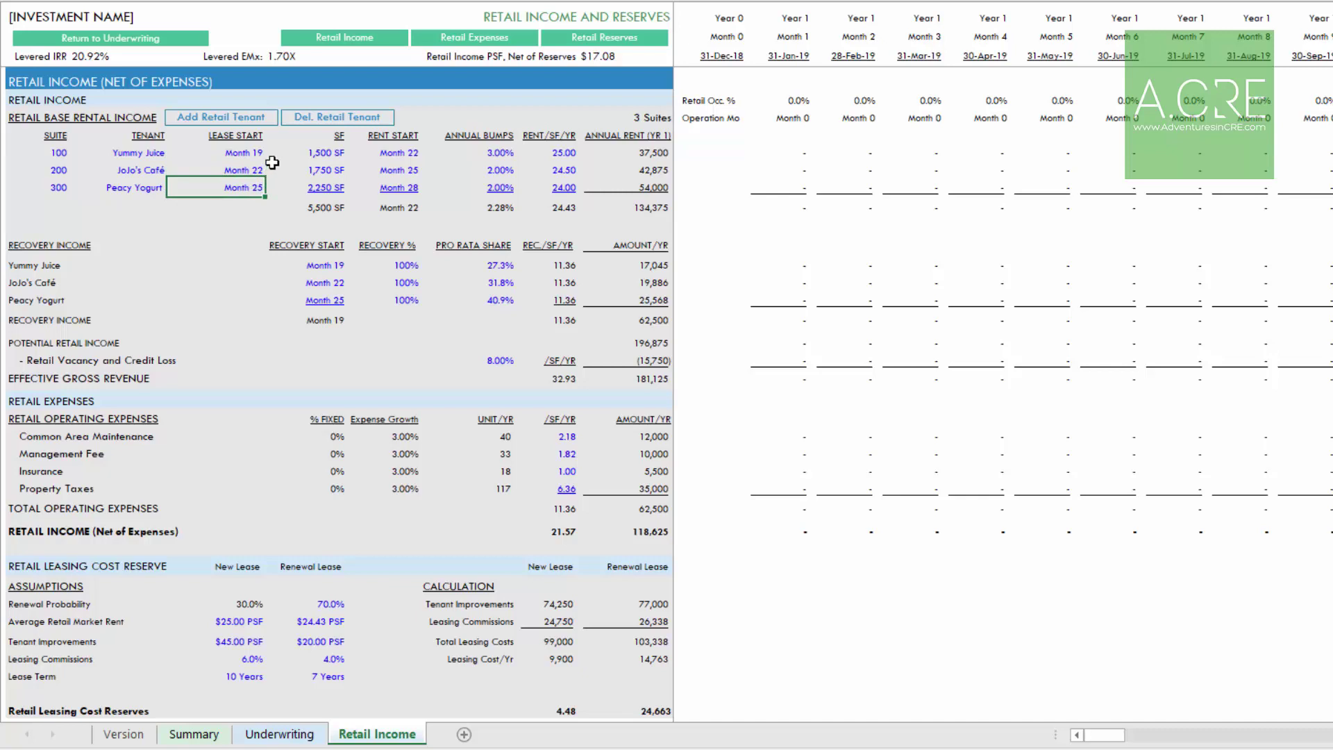
click(254, 152)
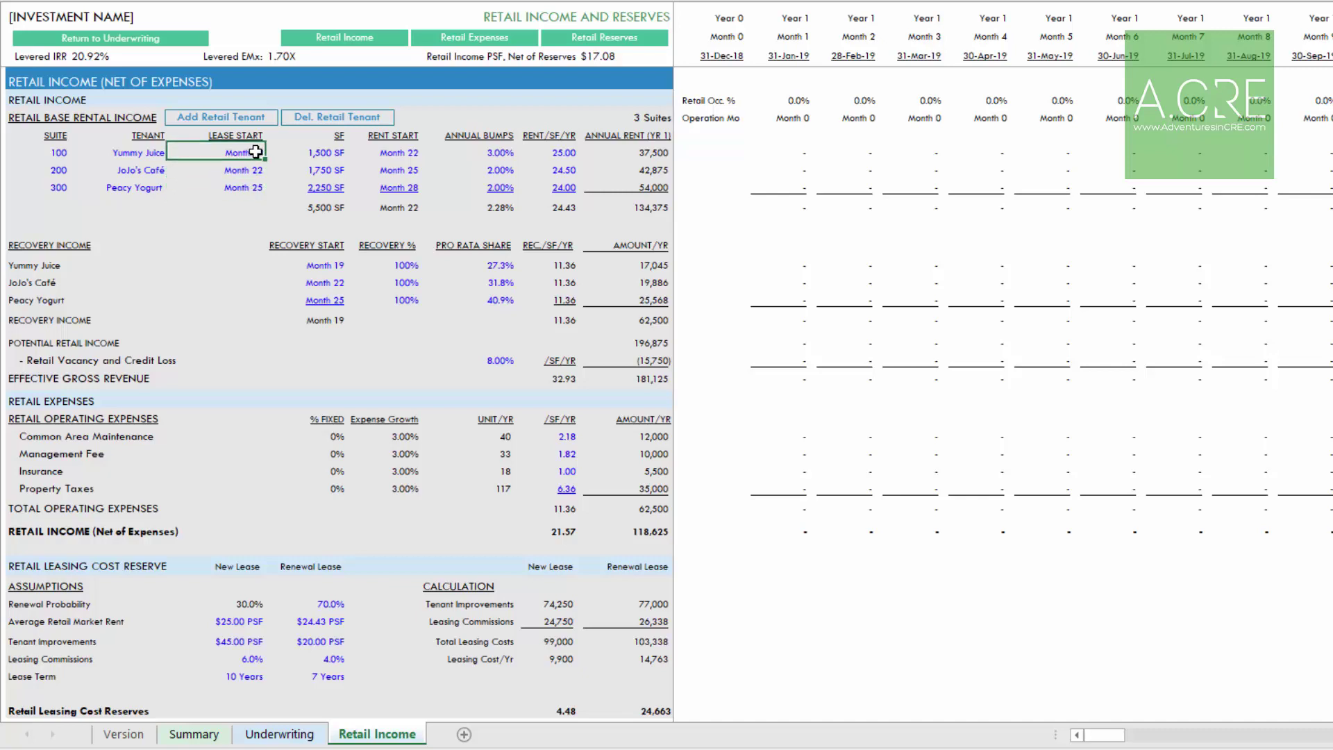
click(401, 151)
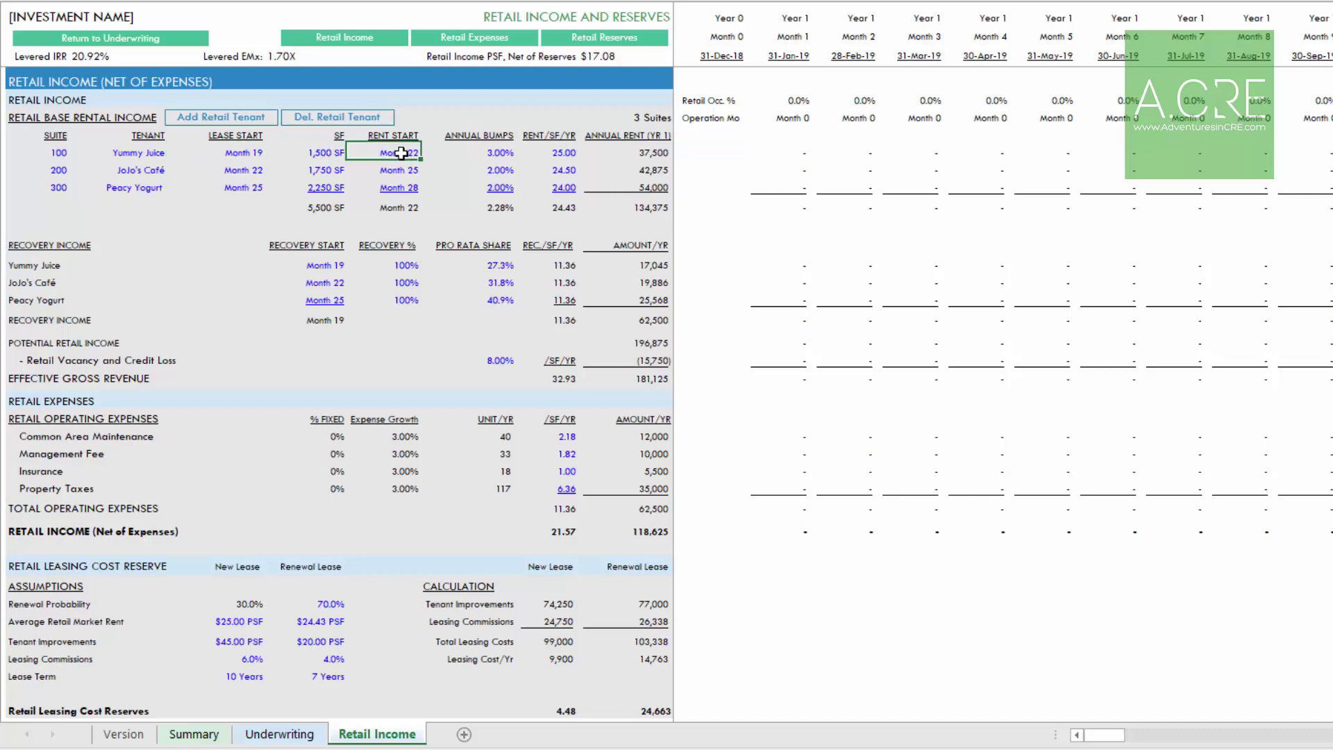
click(254, 151)
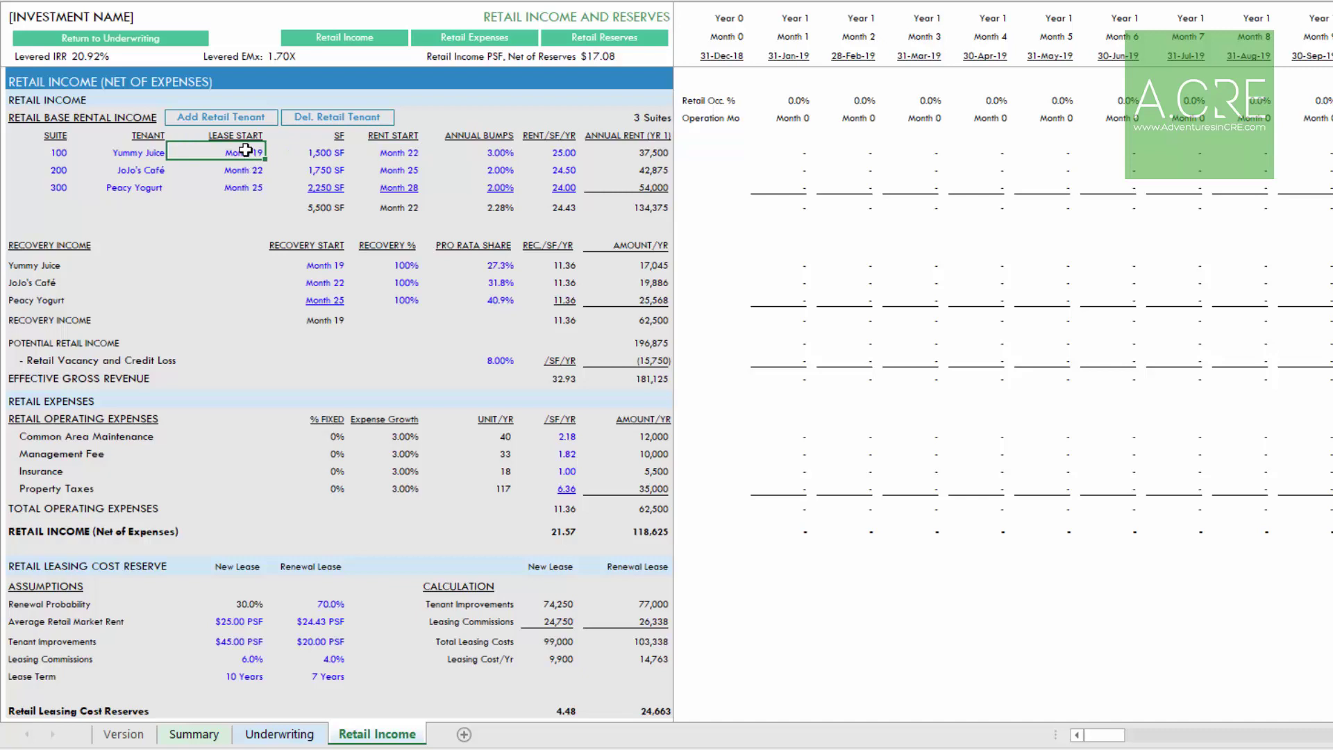
drag(245, 156, 247, 184)
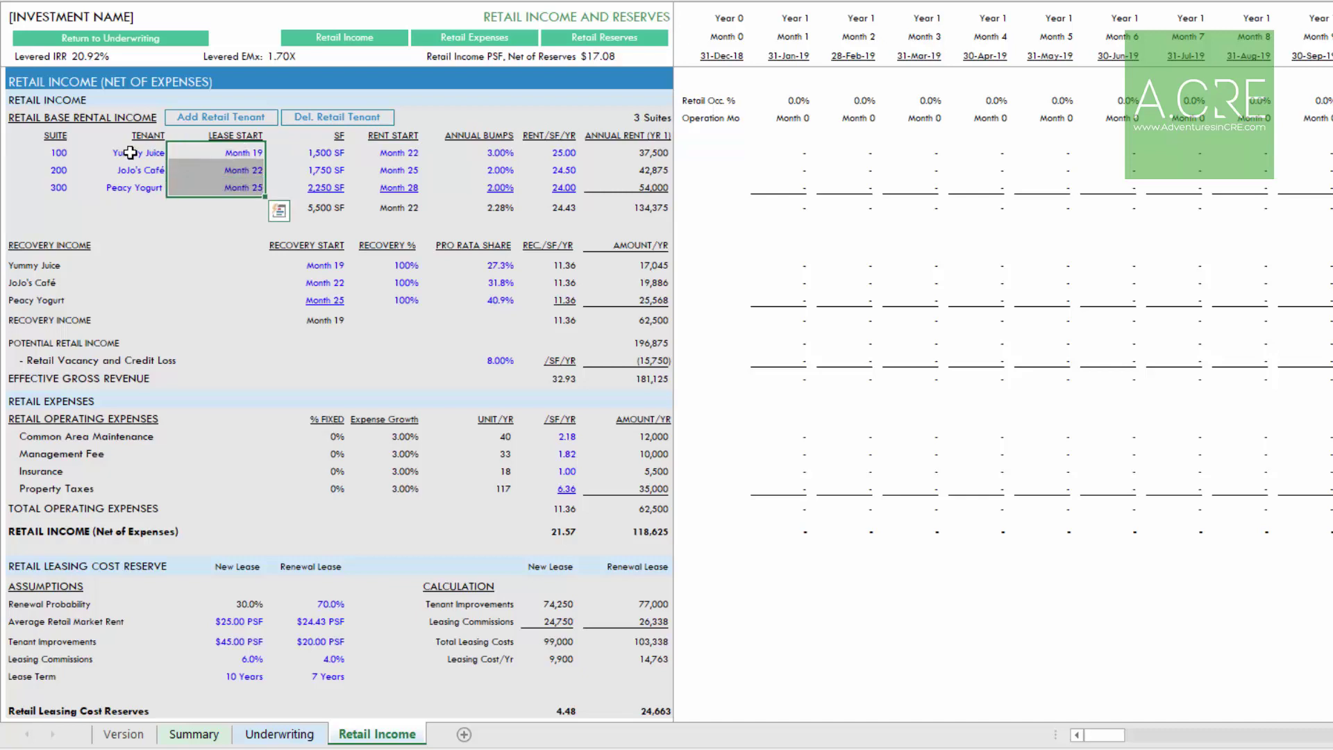
click(222, 149)
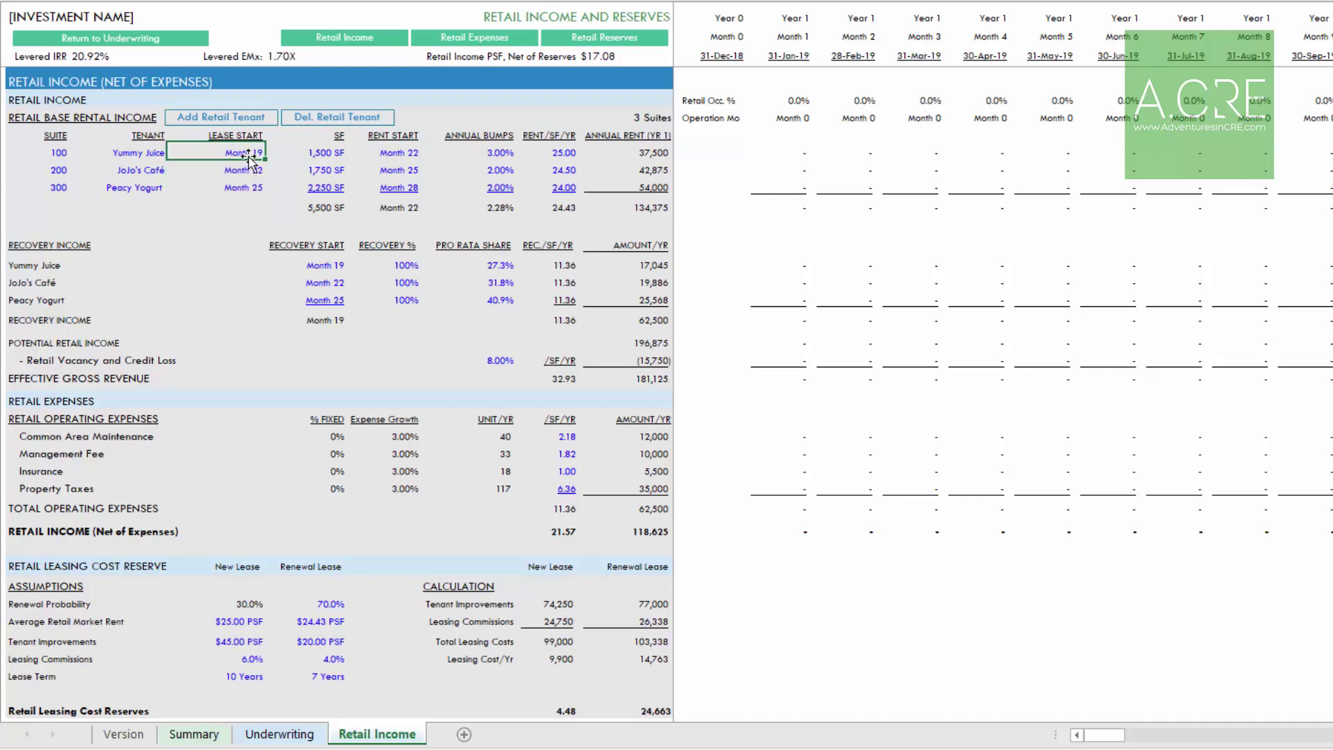
click(396, 147)
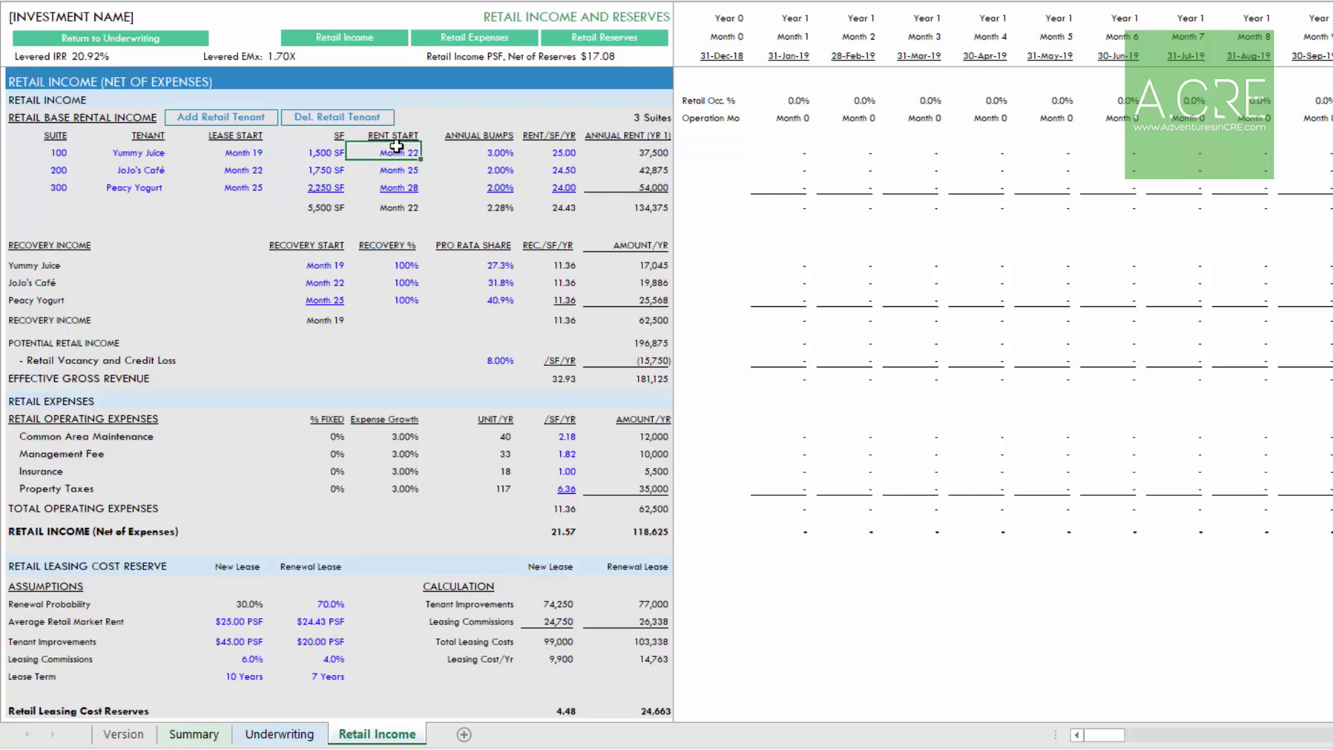
drag(326, 152, 327, 189)
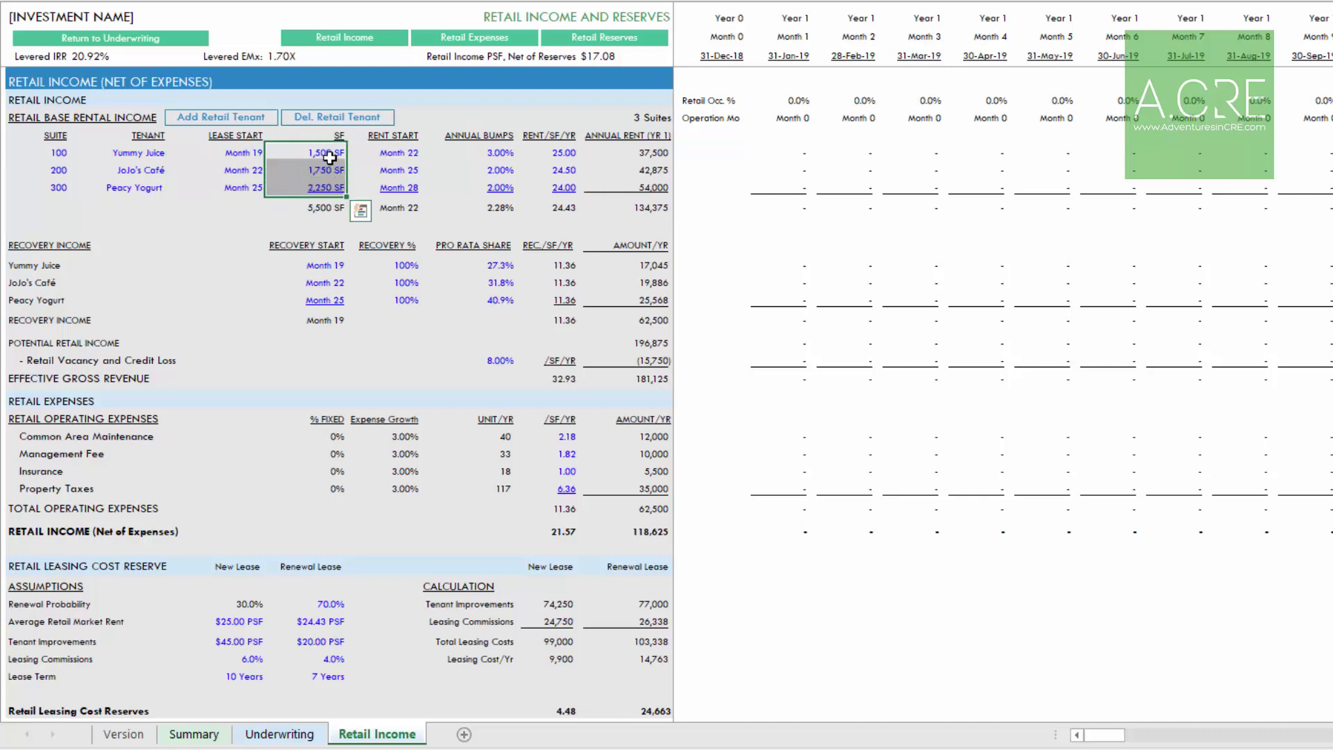
click(481, 152)
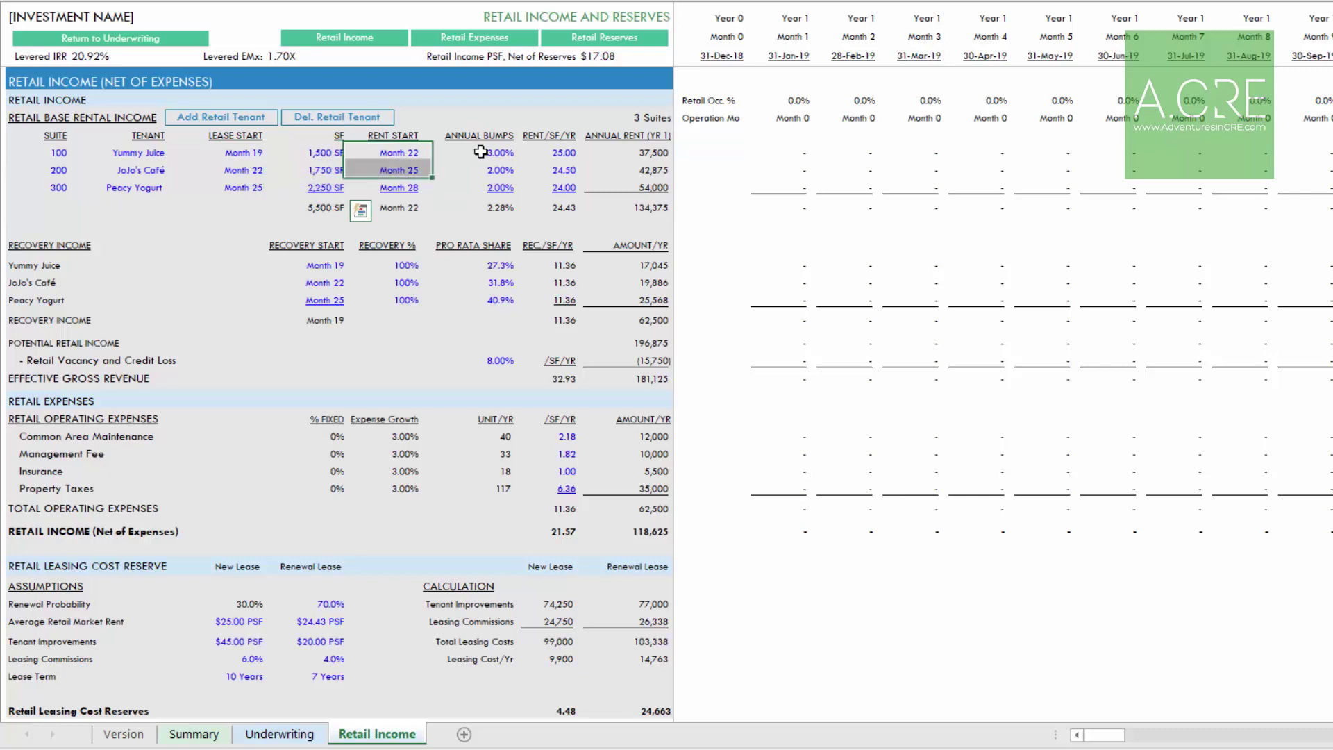
click(481, 168)
click(485, 184)
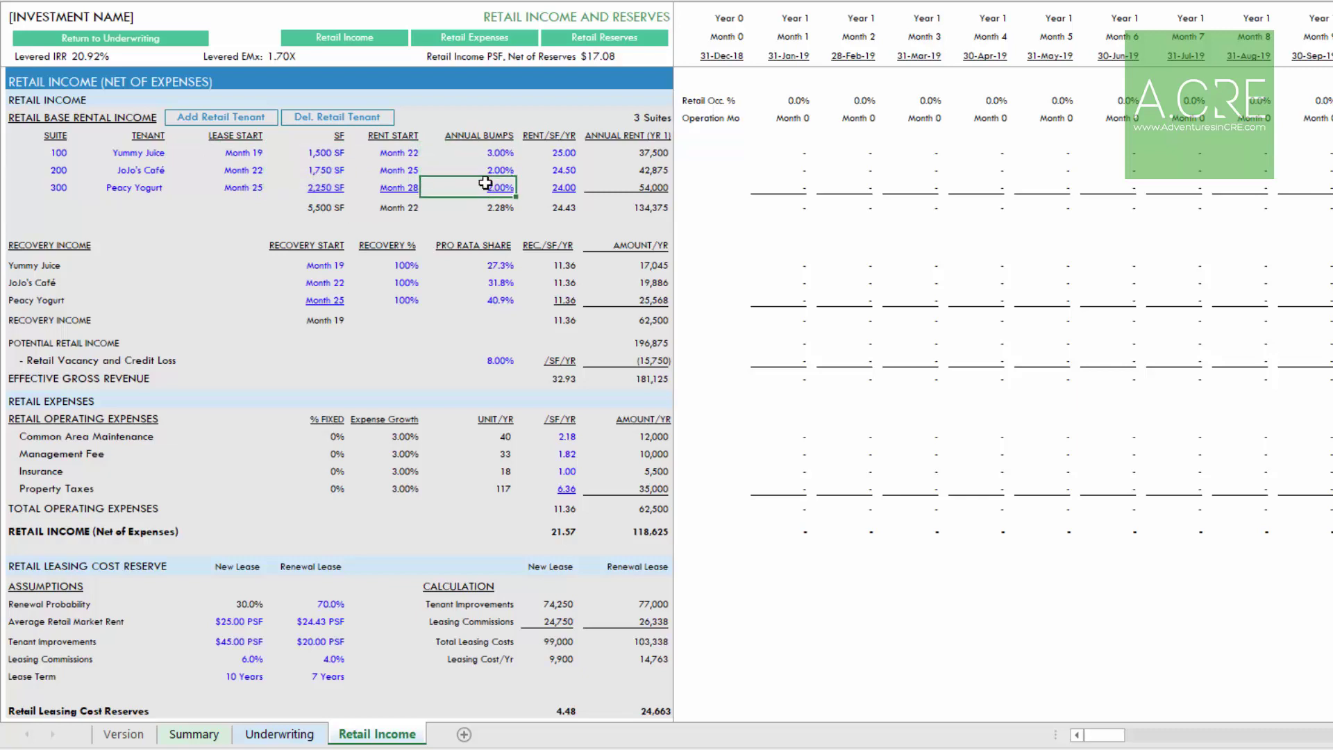
click(555, 152)
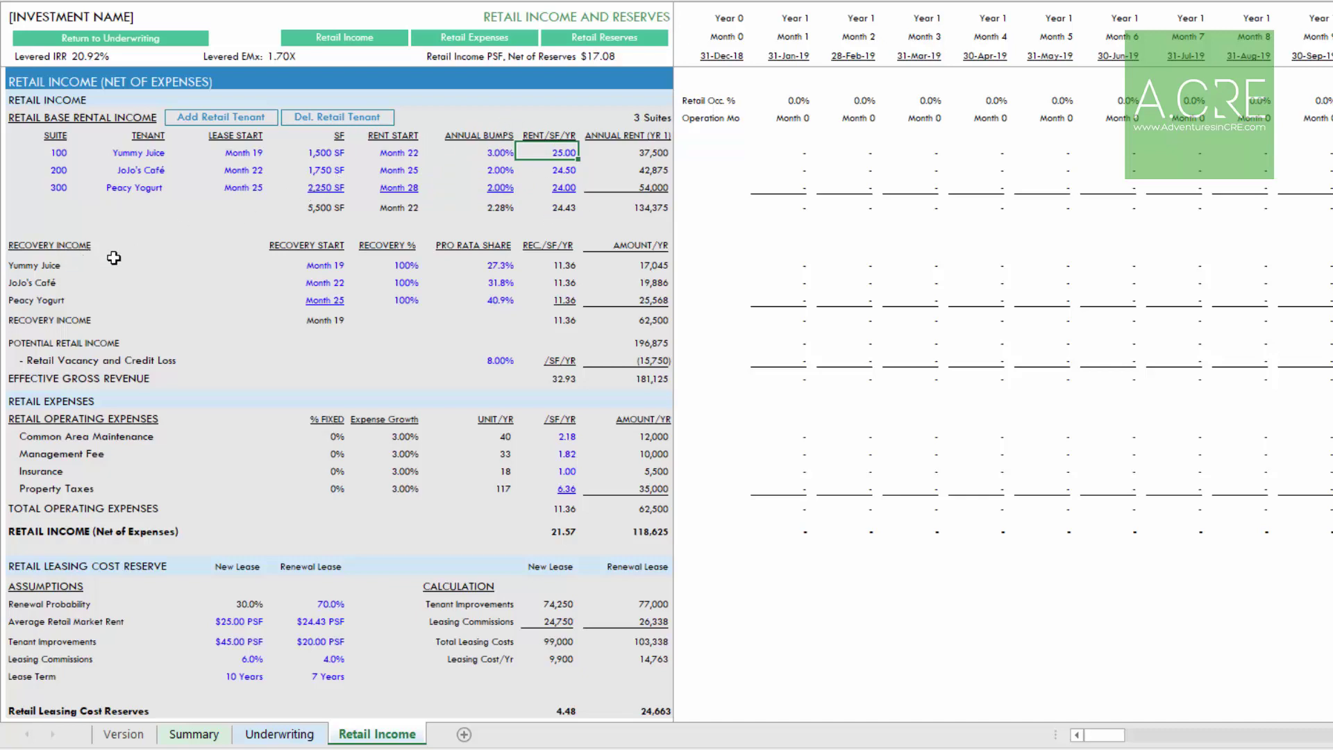
click(306, 264)
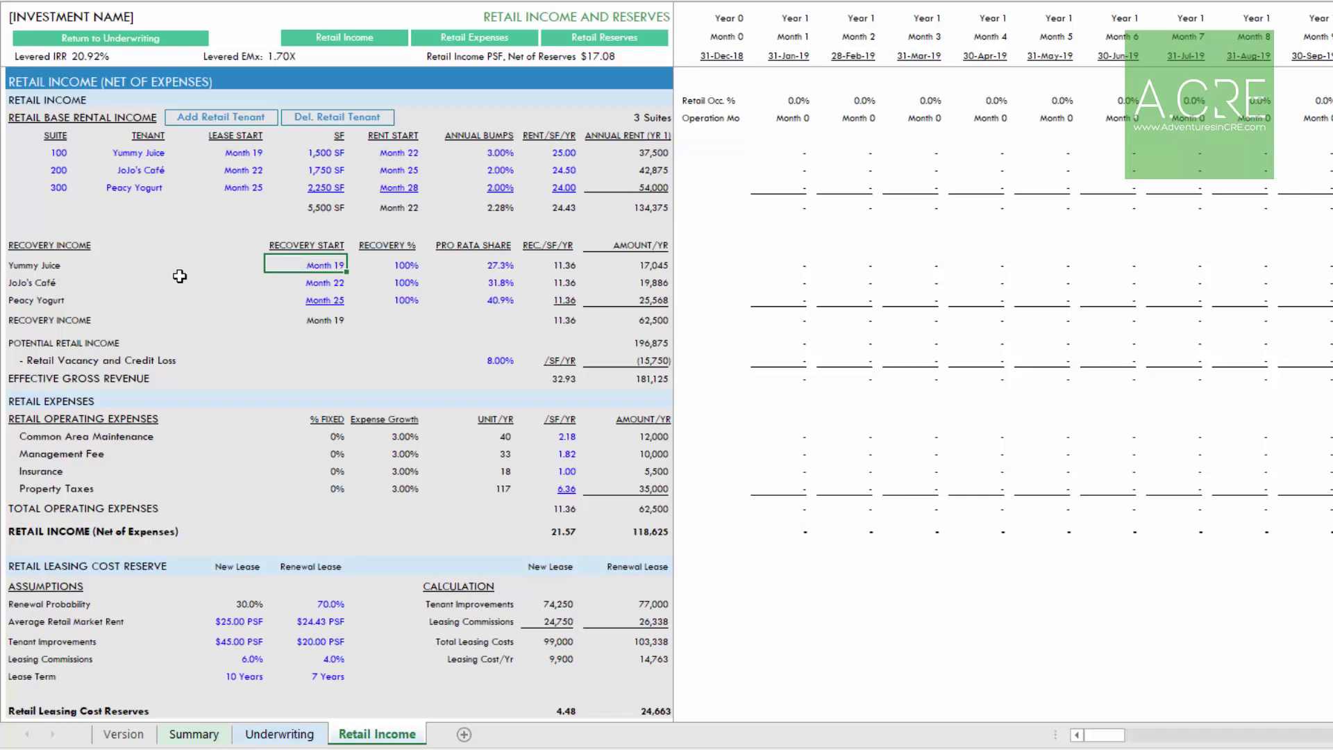
click(399, 265)
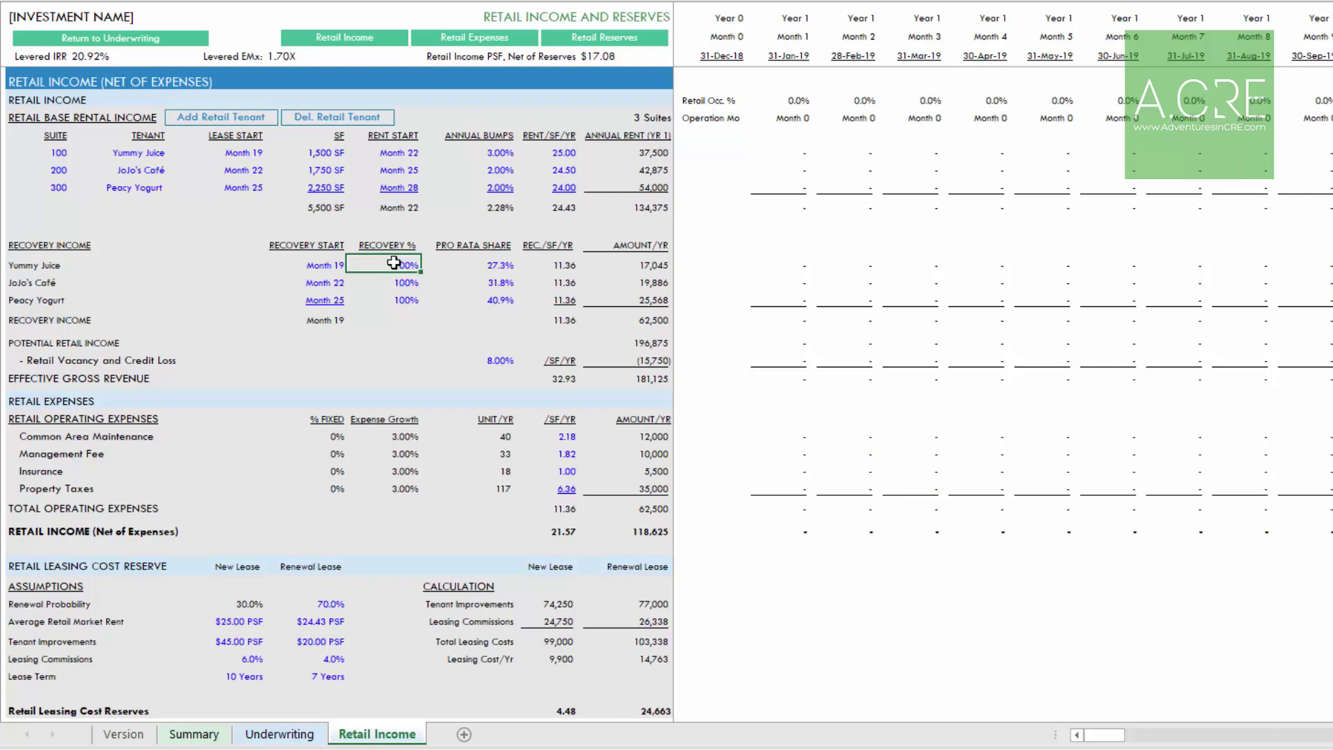
drag(394, 262, 401, 300)
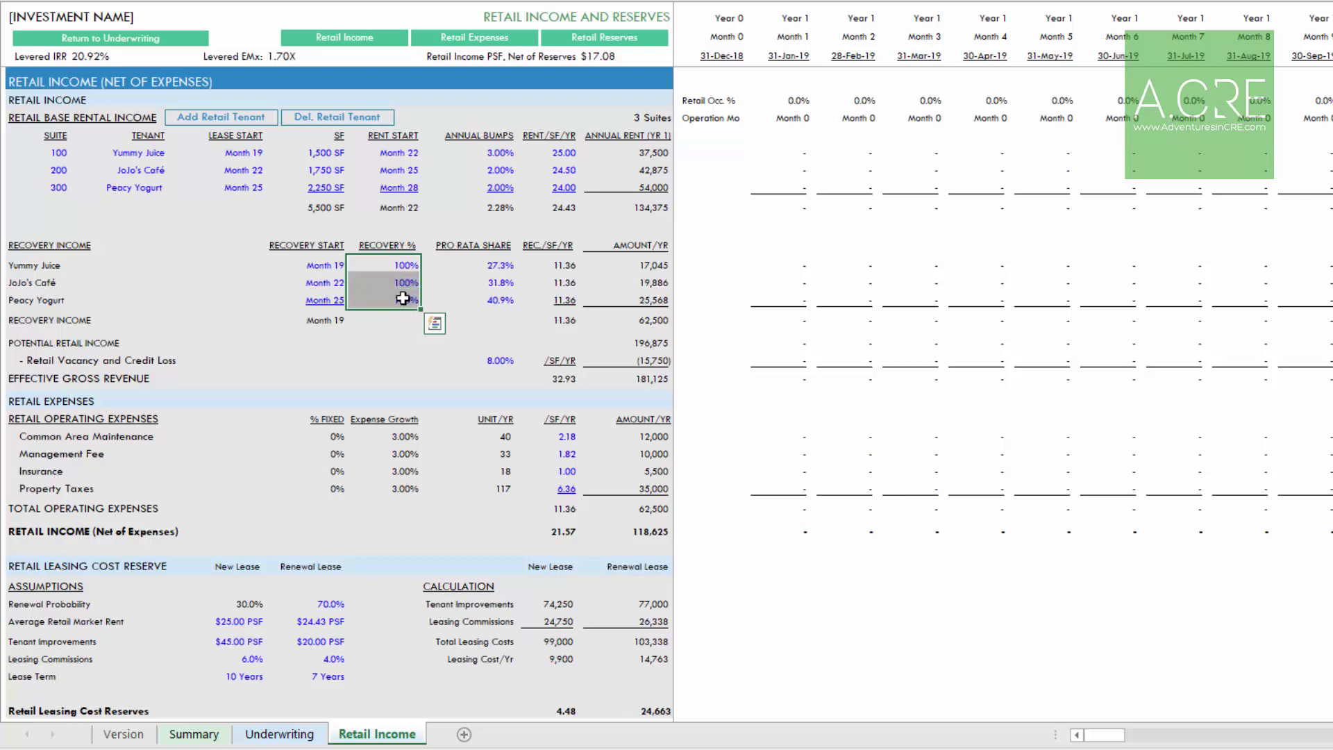
click(403, 266)
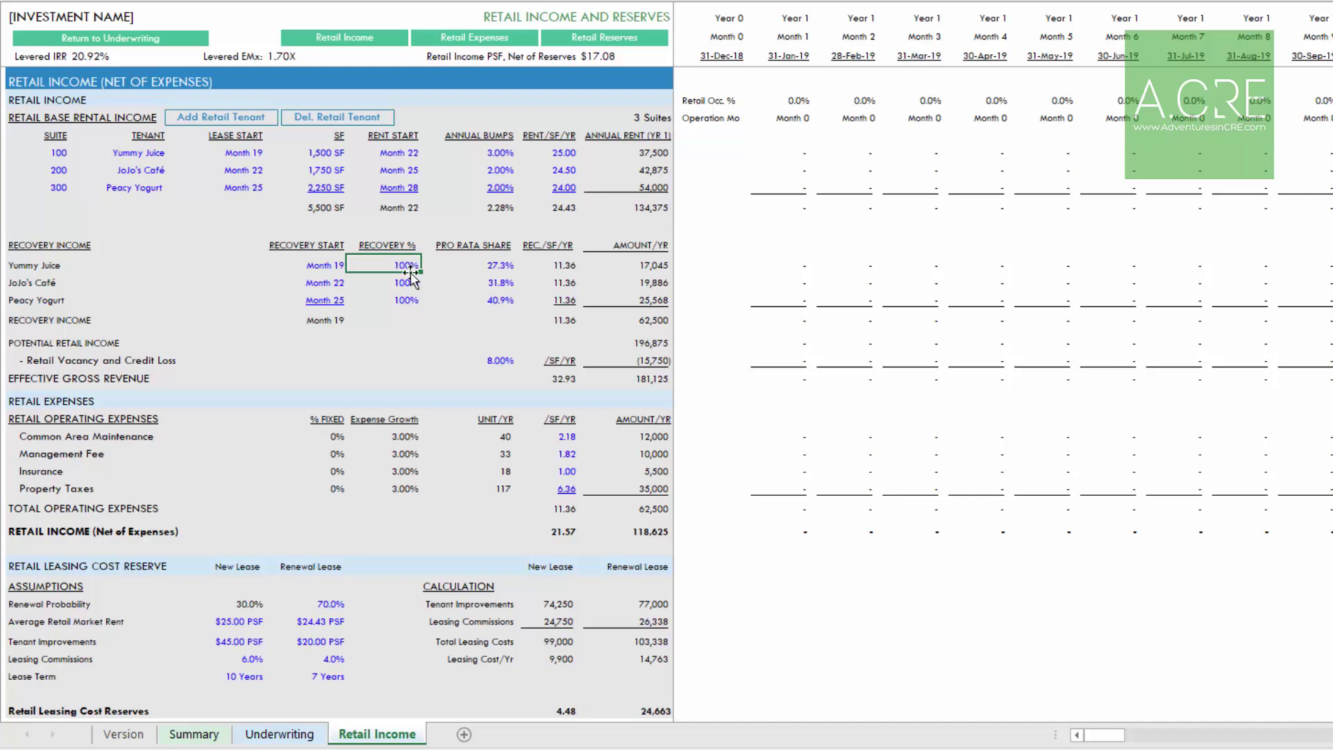
shift+click(401, 300)
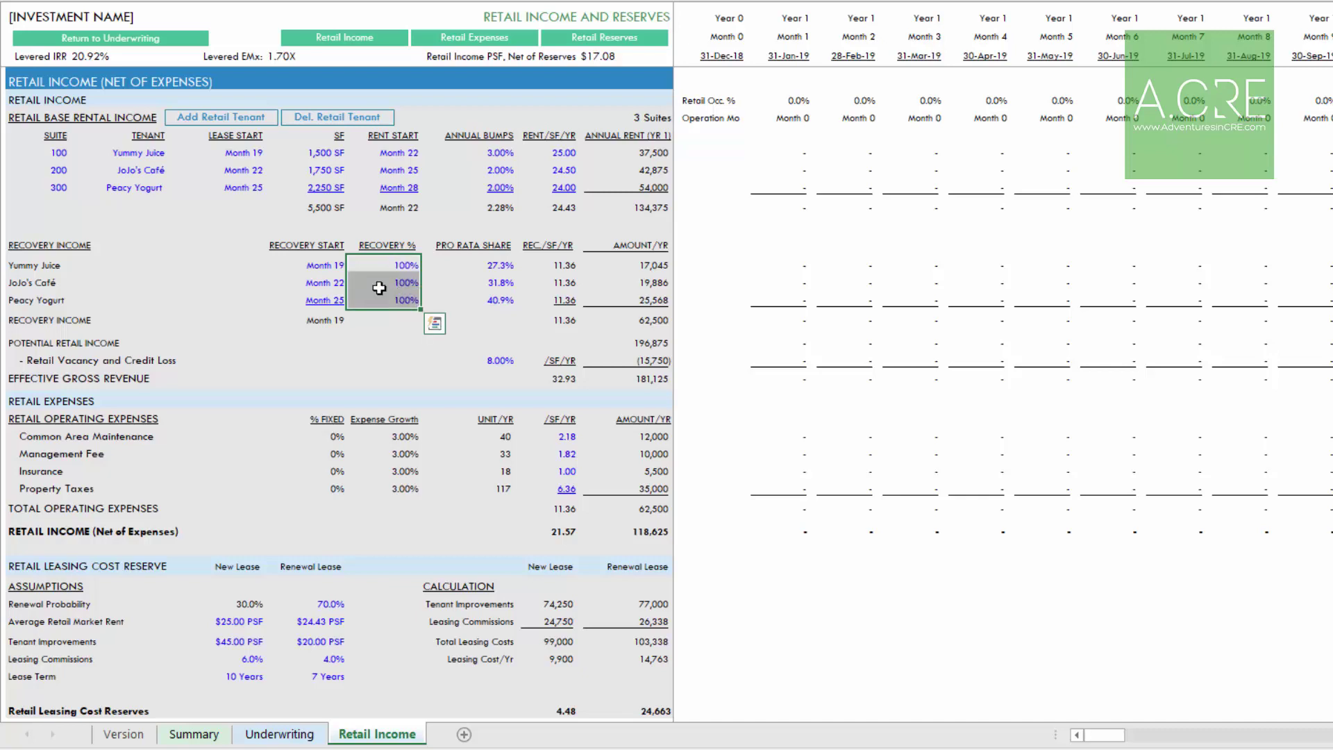
click(397, 265)
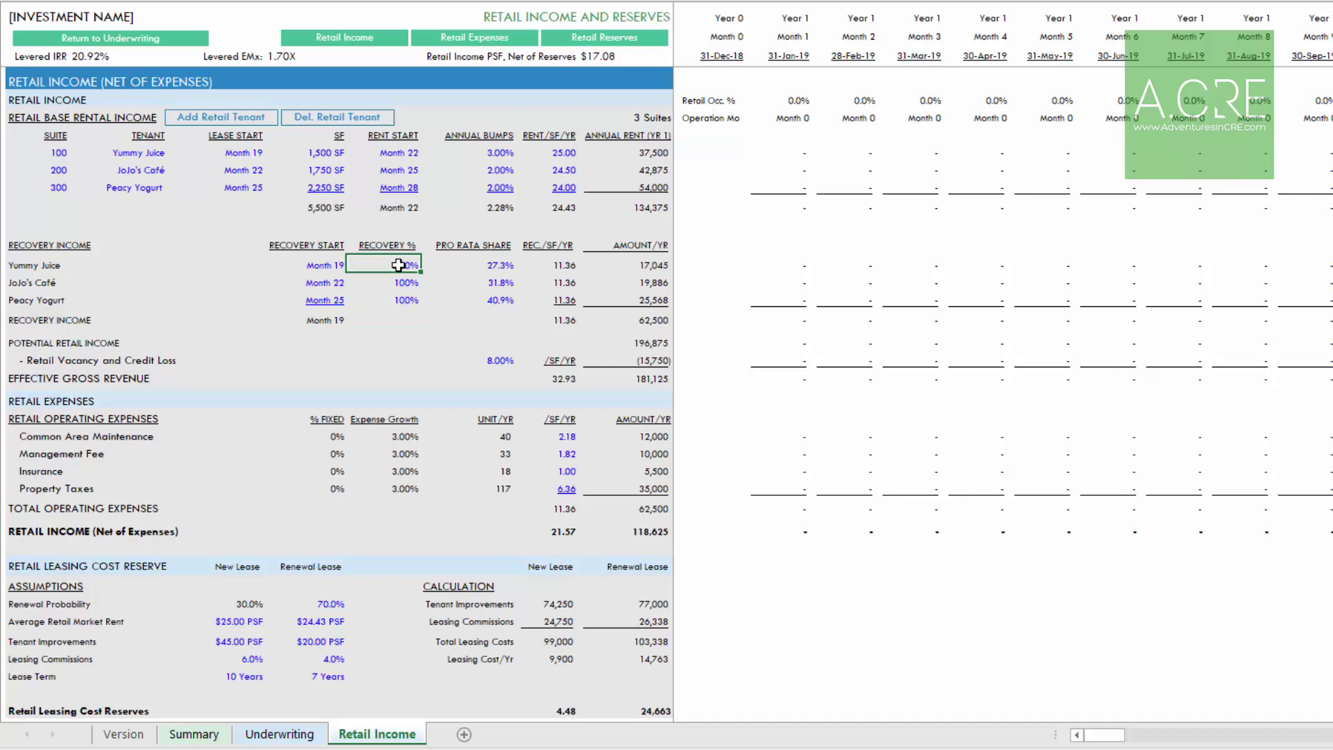
click(324, 268)
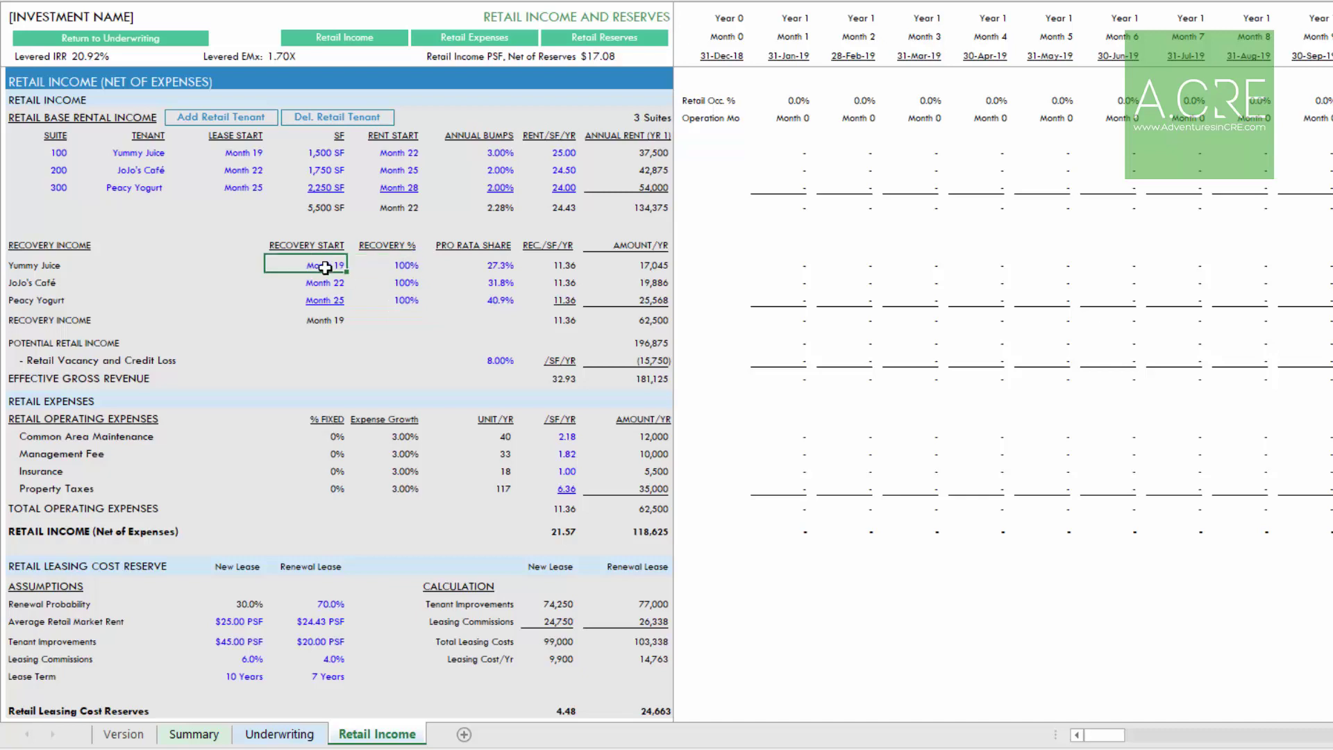
click(386, 154)
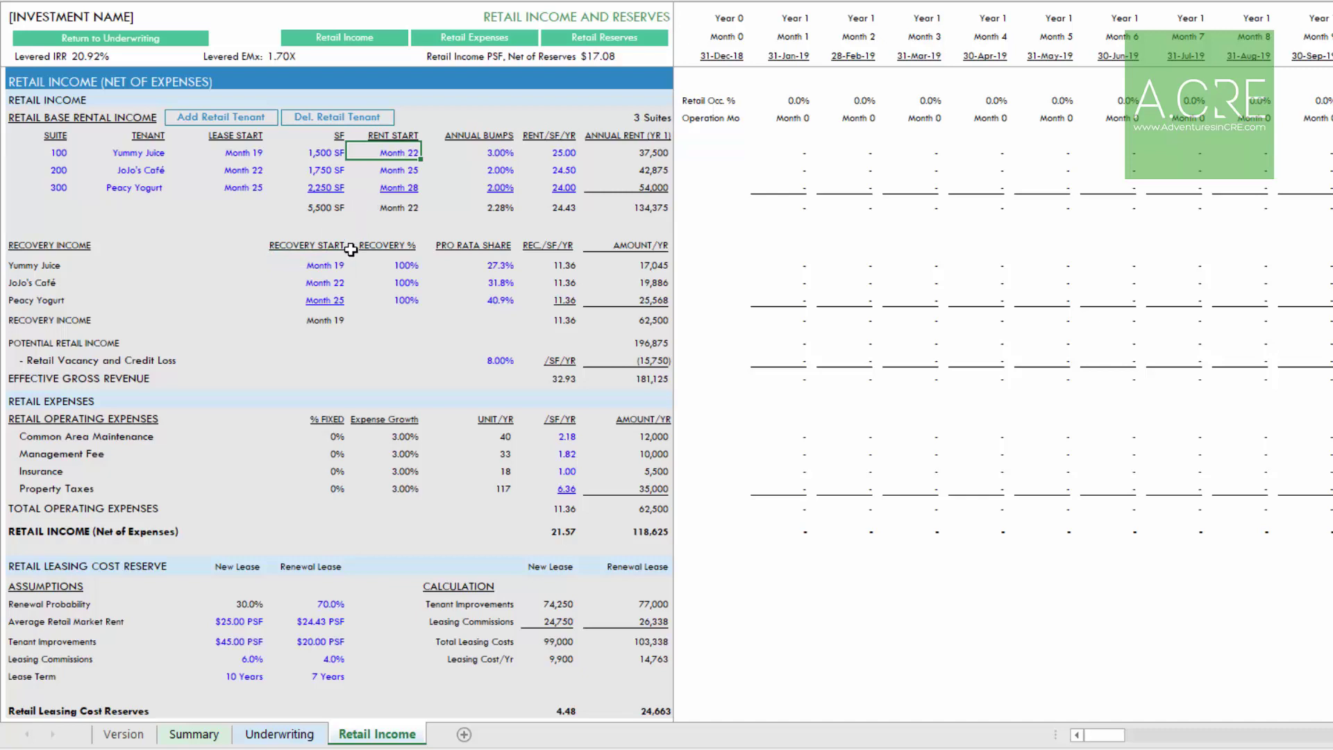
click(333, 268)
click(335, 282)
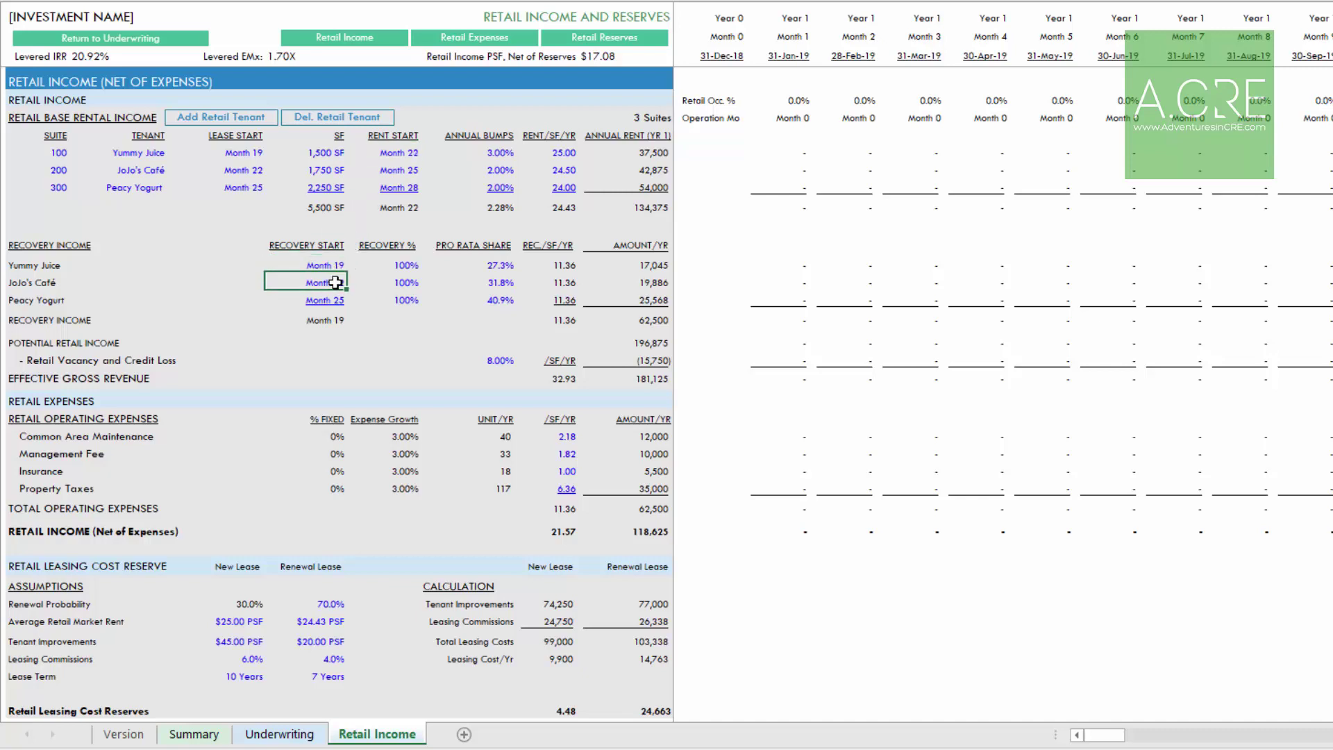
click(331, 268)
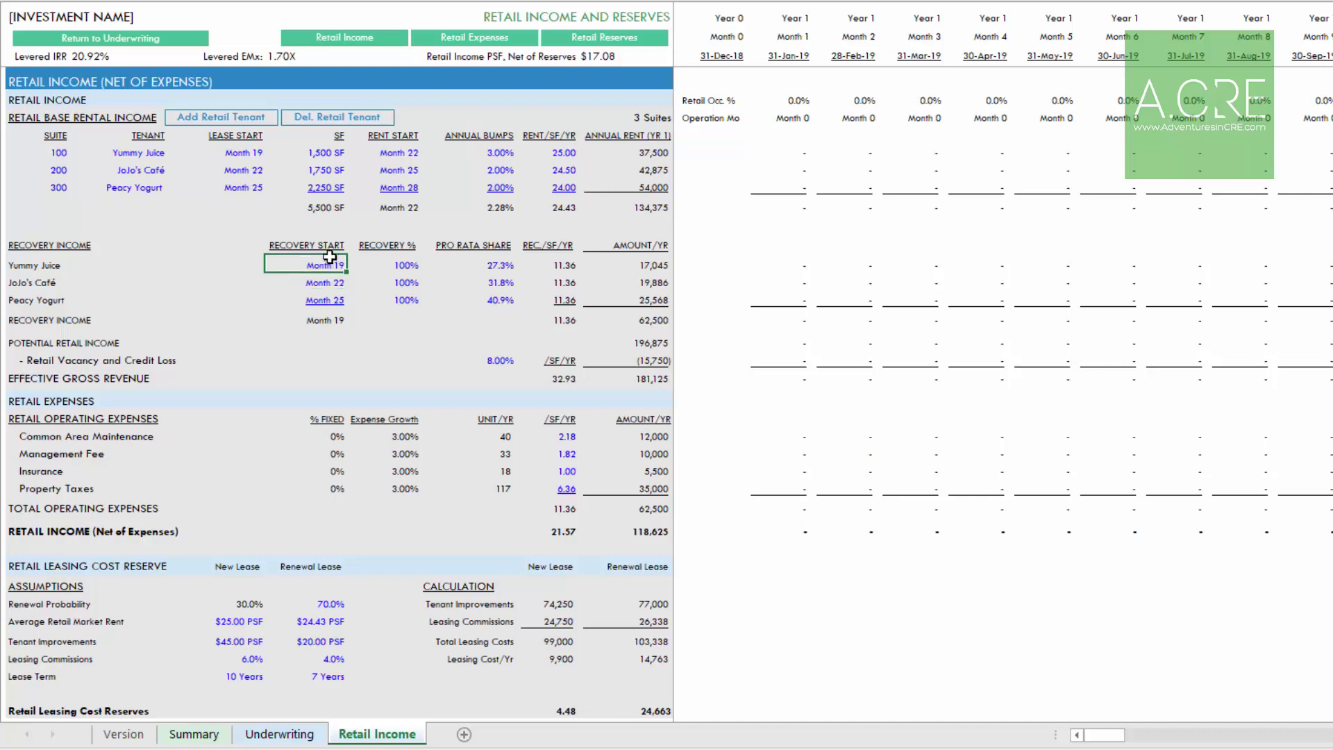
click(332, 283)
click(248, 148)
click(336, 267)
click(392, 153)
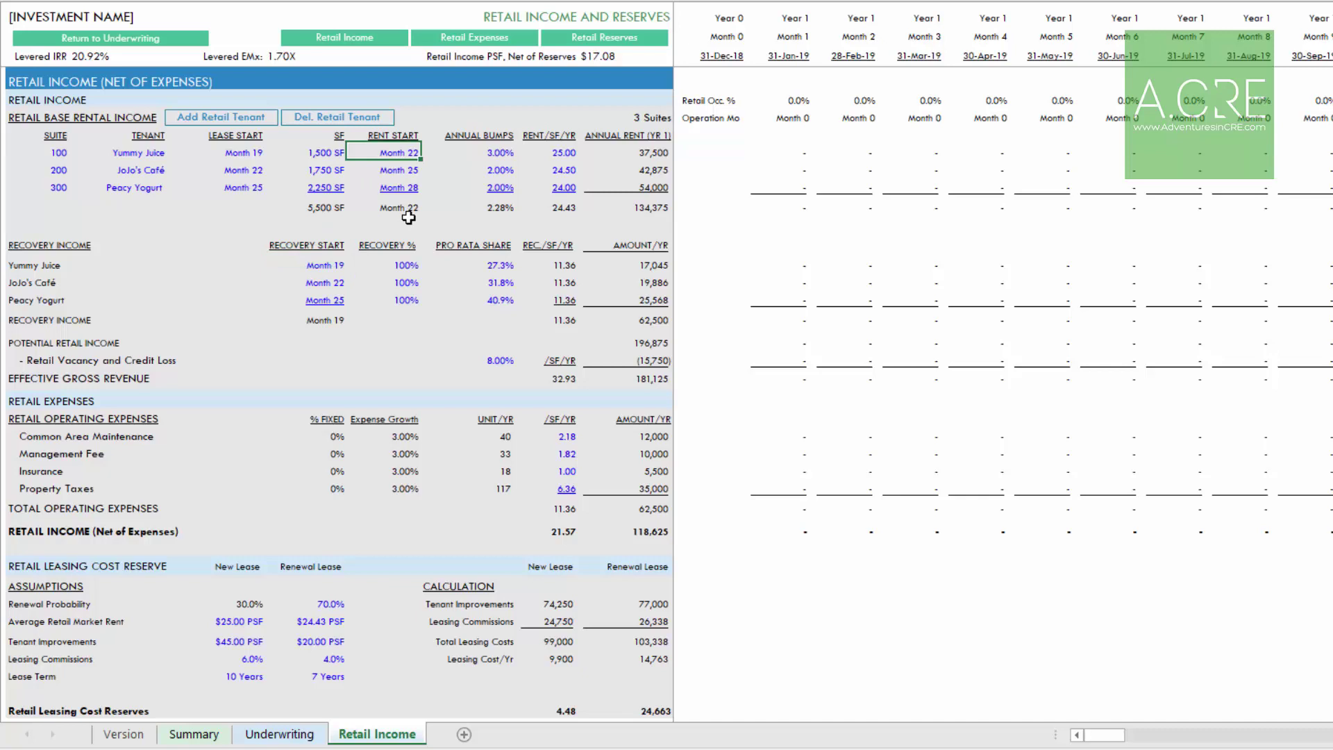
click(326, 265)
click(324, 282)
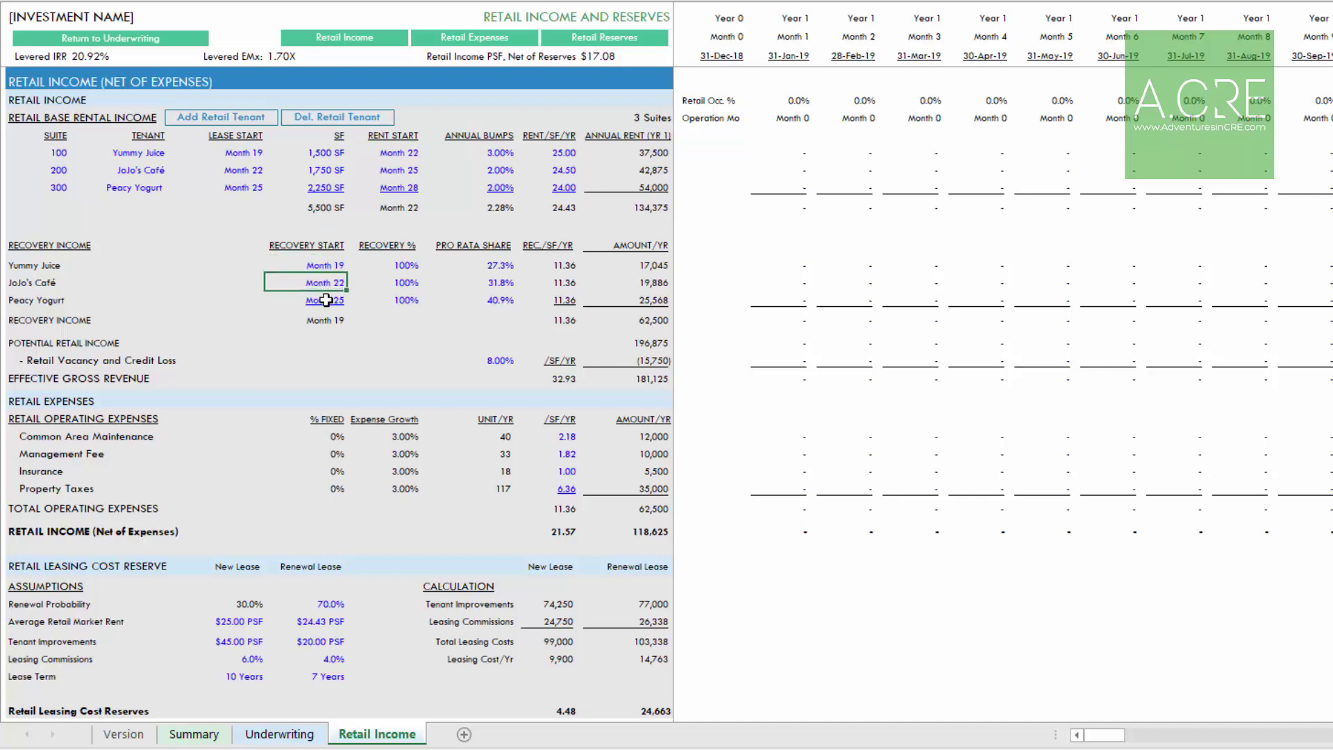
click(327, 300)
click(495, 265)
click(495, 282)
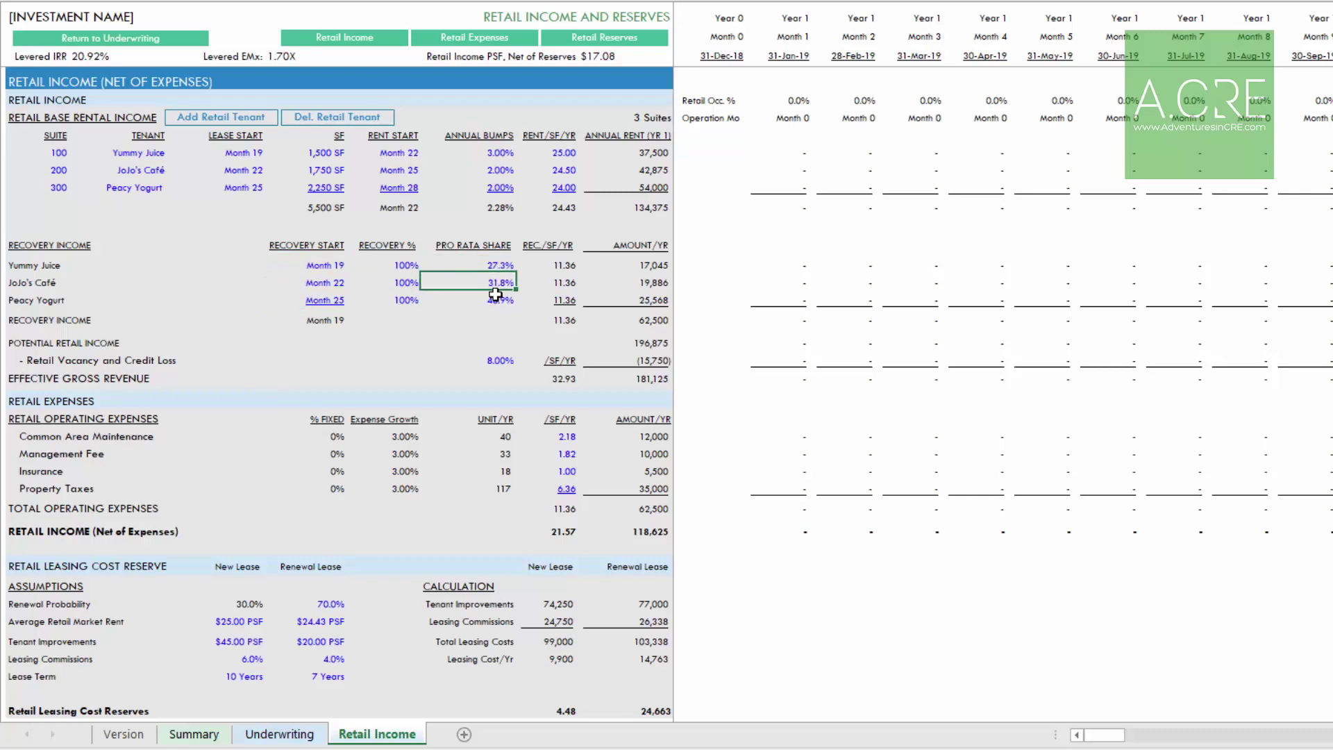
click(496, 297)
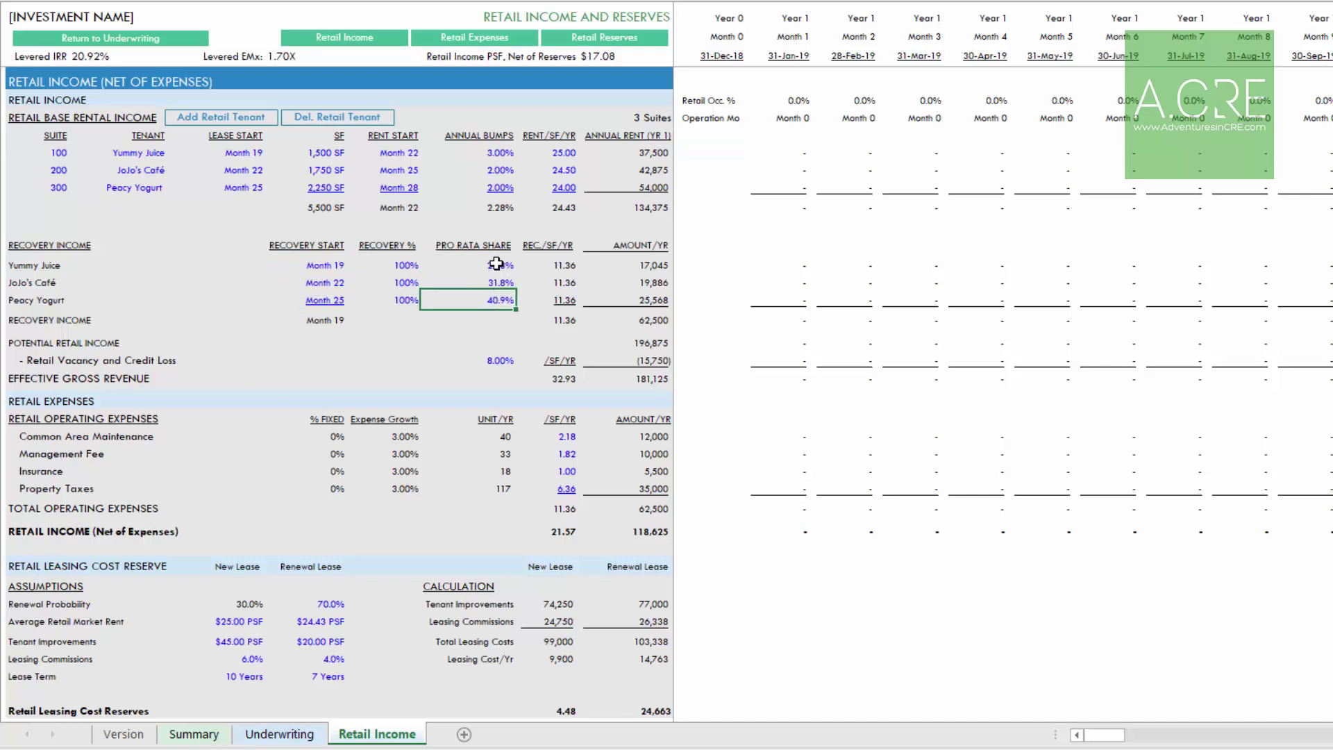
click(496, 263)
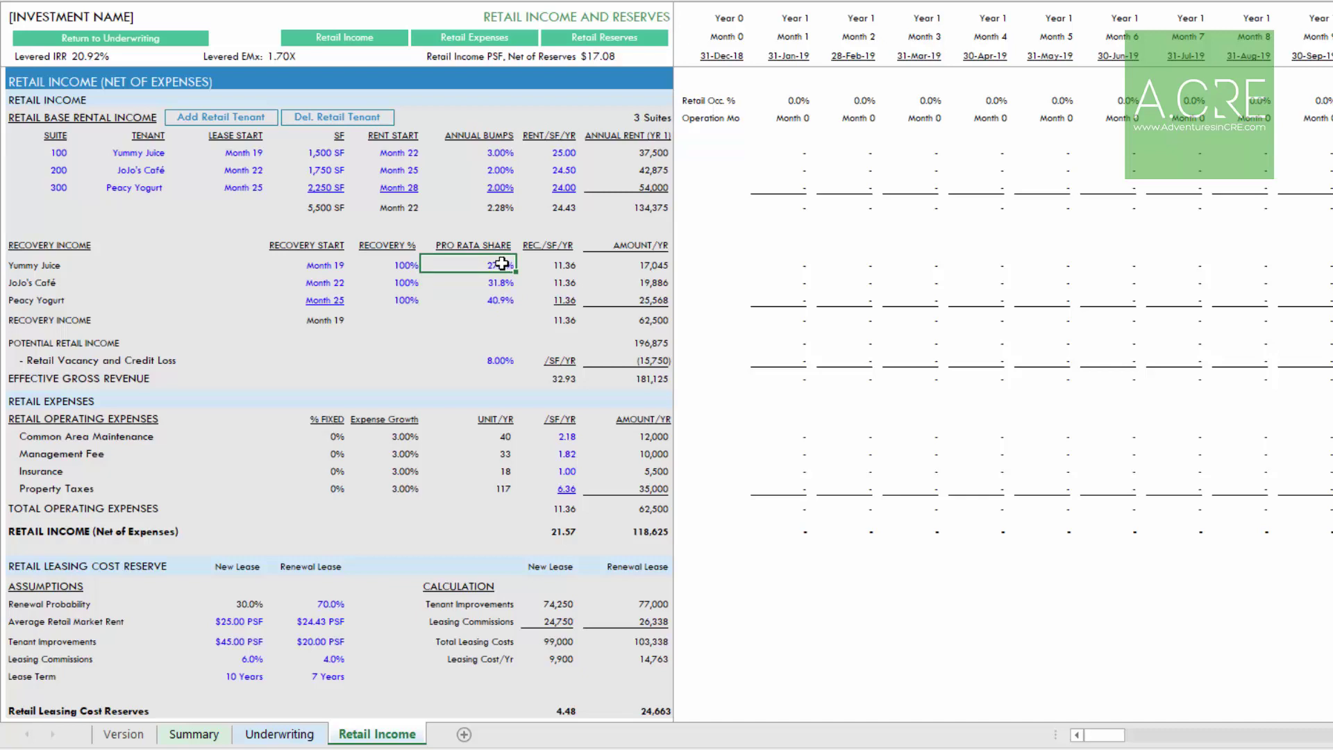
click(493, 283)
click(494, 298)
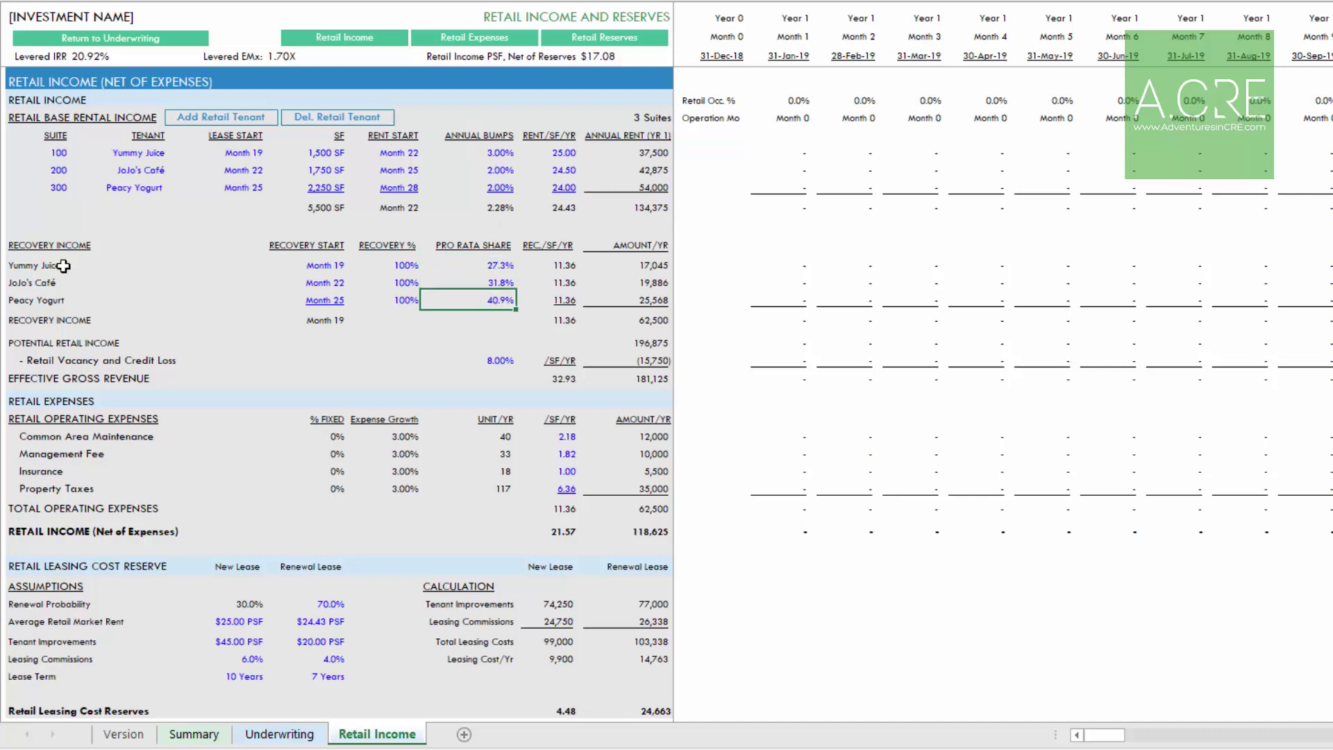
click(34, 344)
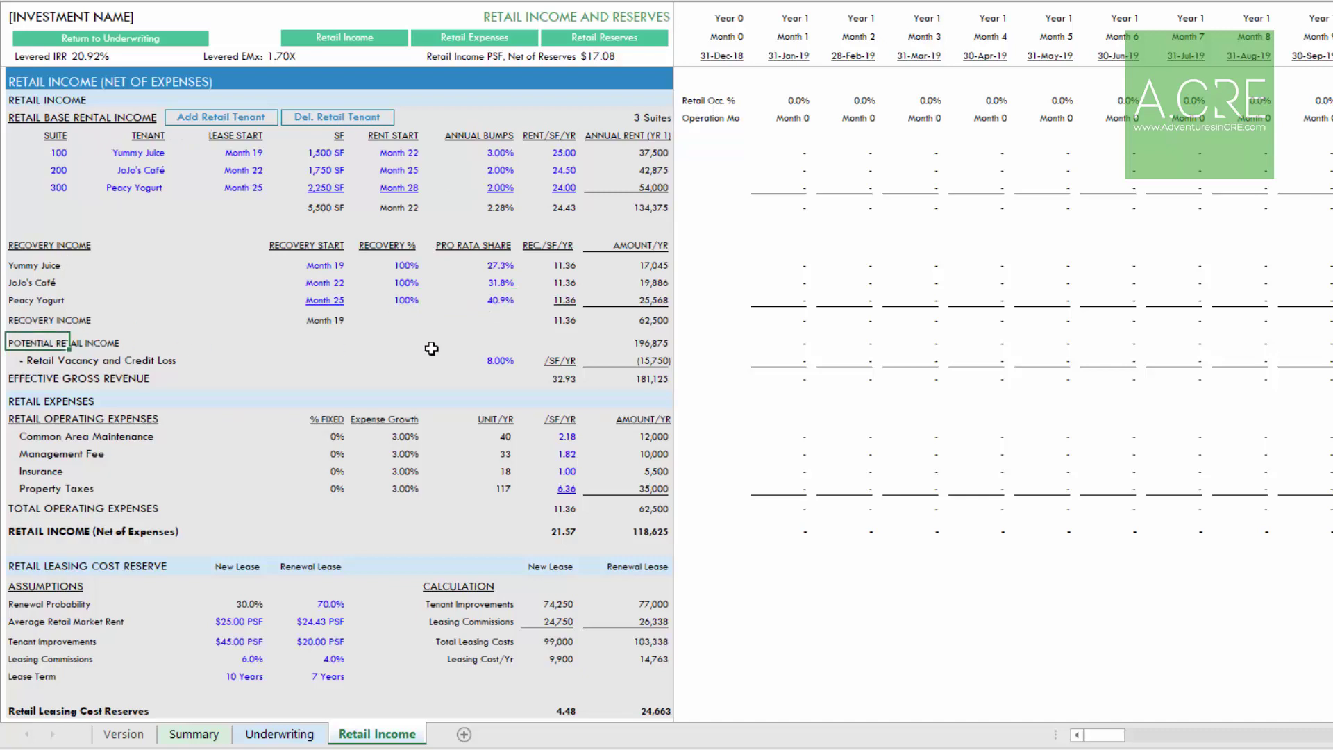
click(624, 342)
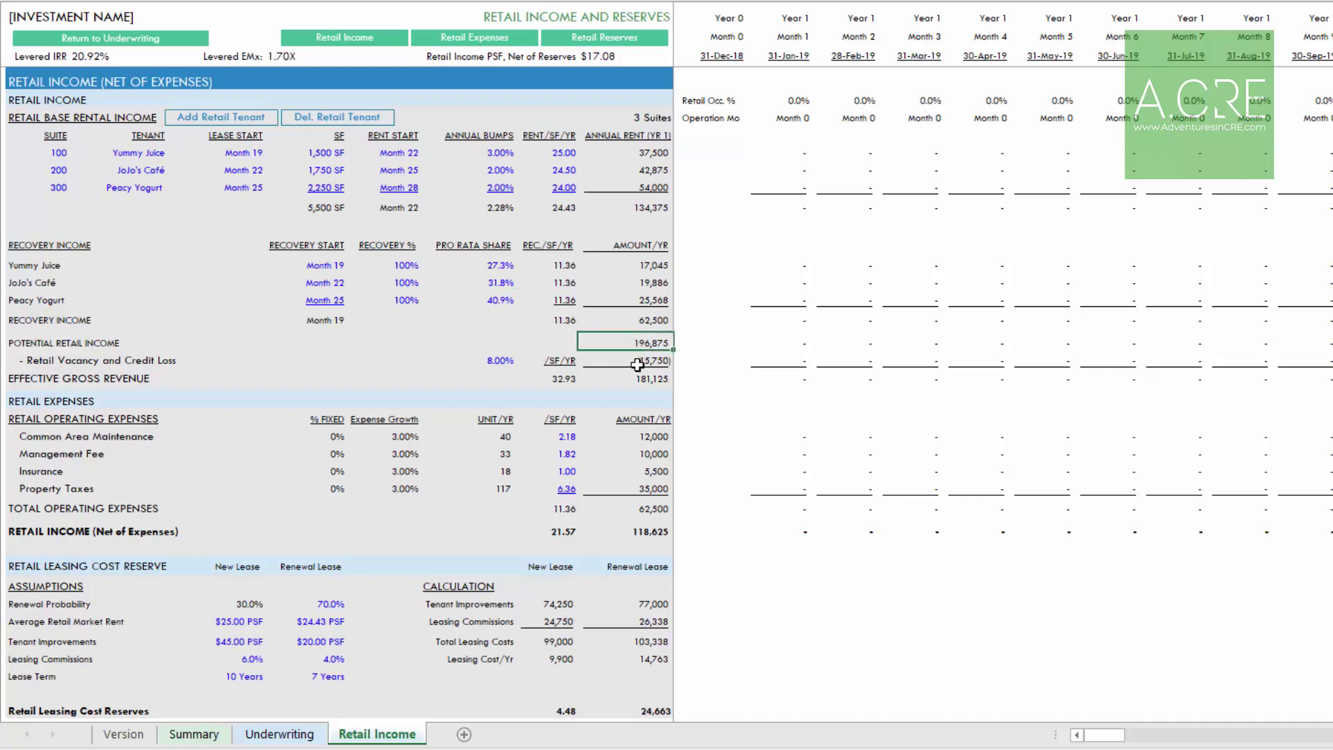
click(494, 360)
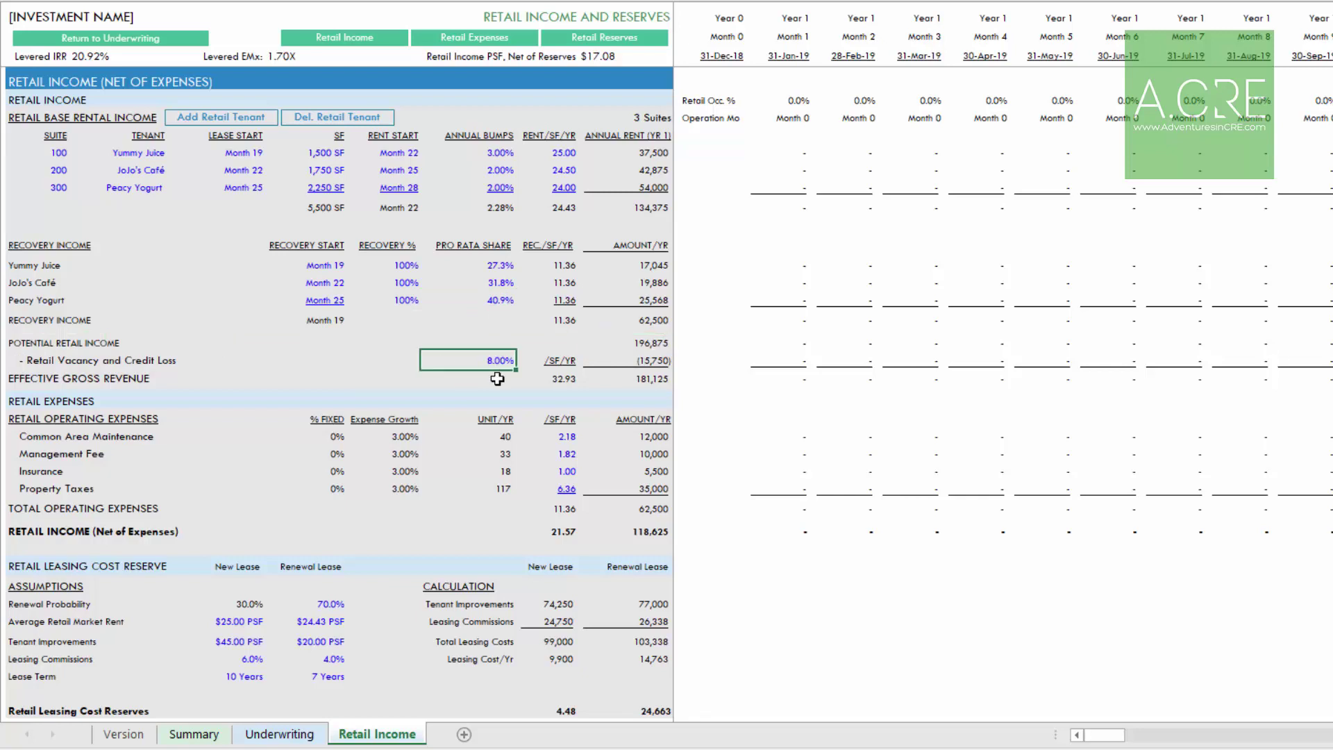
click(634, 377)
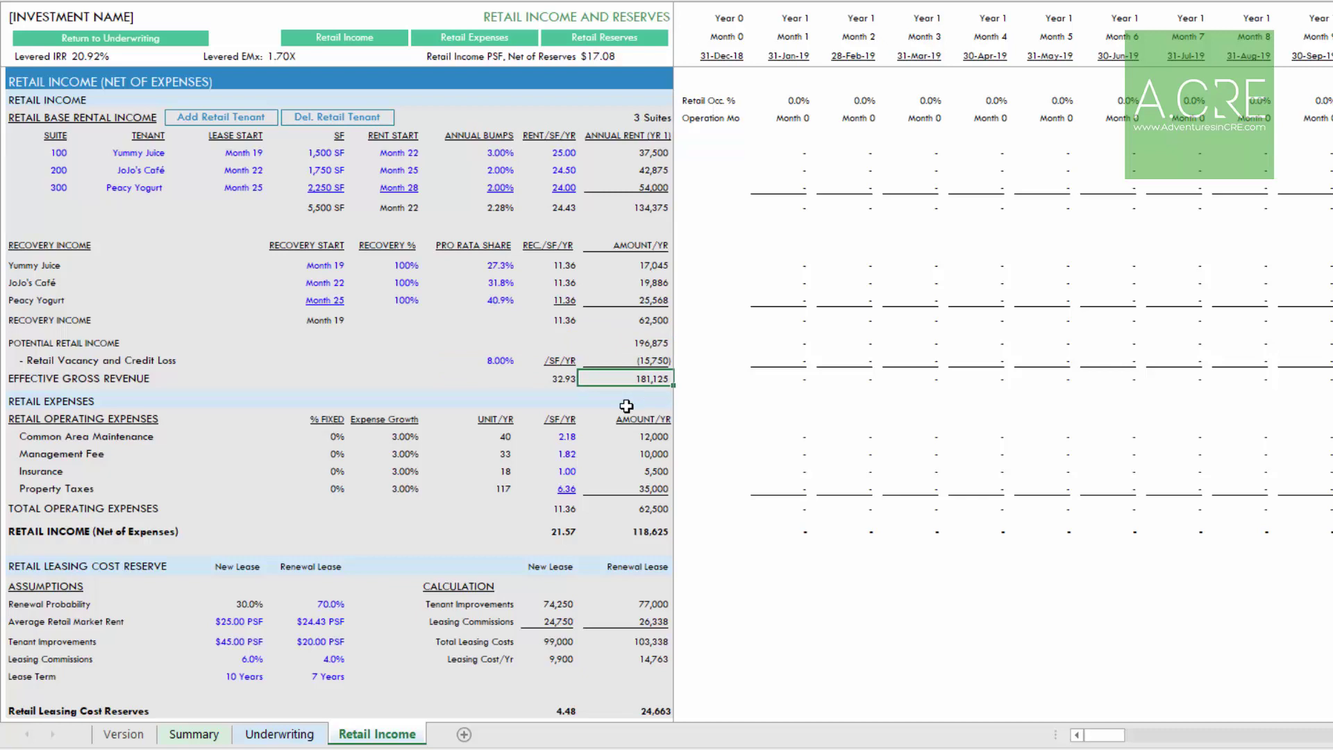
Review the four retail expenses' 0% fixed values and 3.00% growth rates
key(Down)
key(Down)
key(Down)
key(Left)
key(Left)
key(Left)
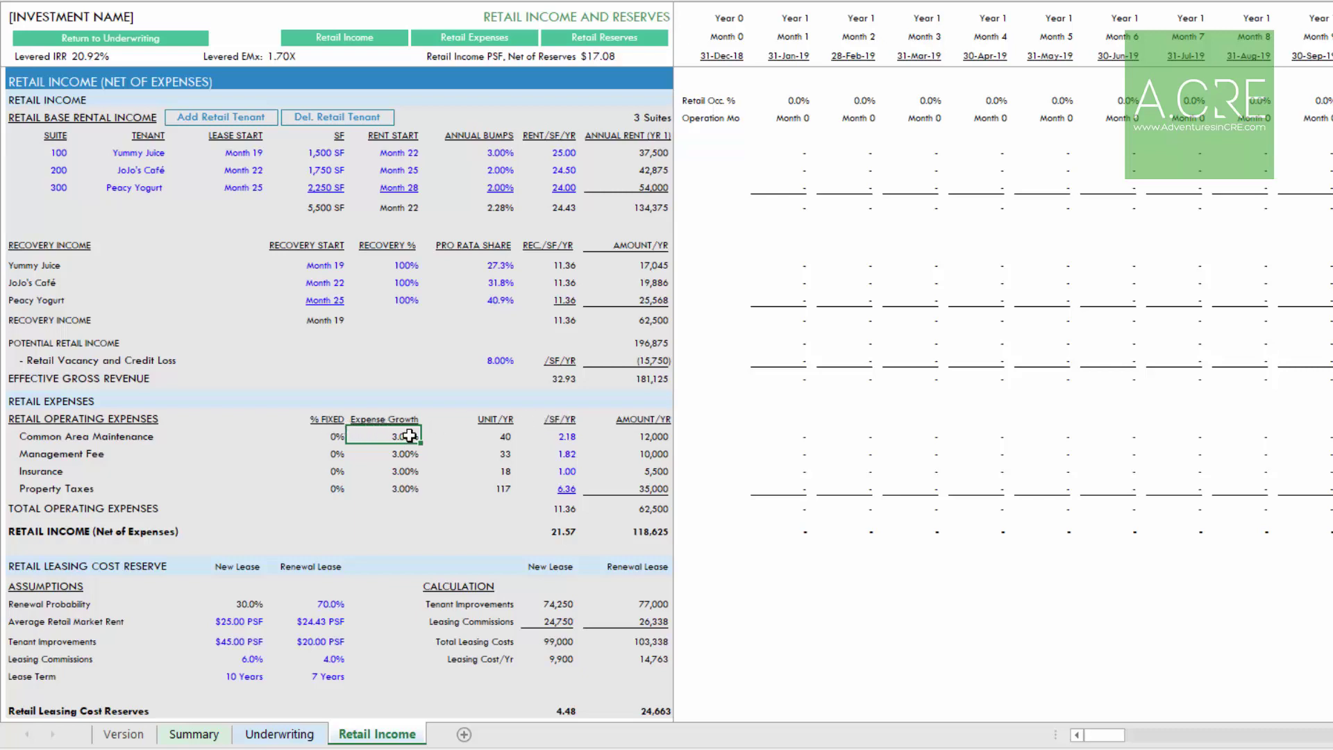
drag(337, 436, 338, 486)
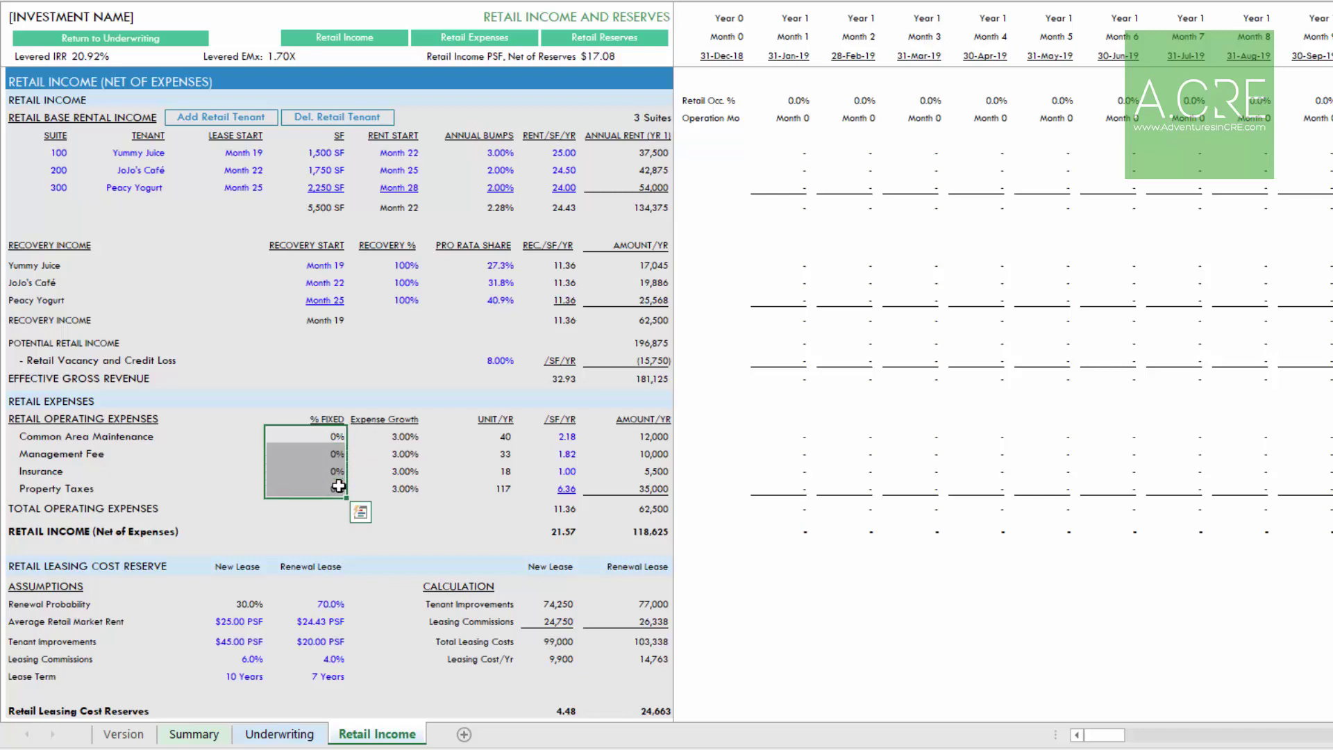
drag(392, 435, 397, 488)
click(401, 434)
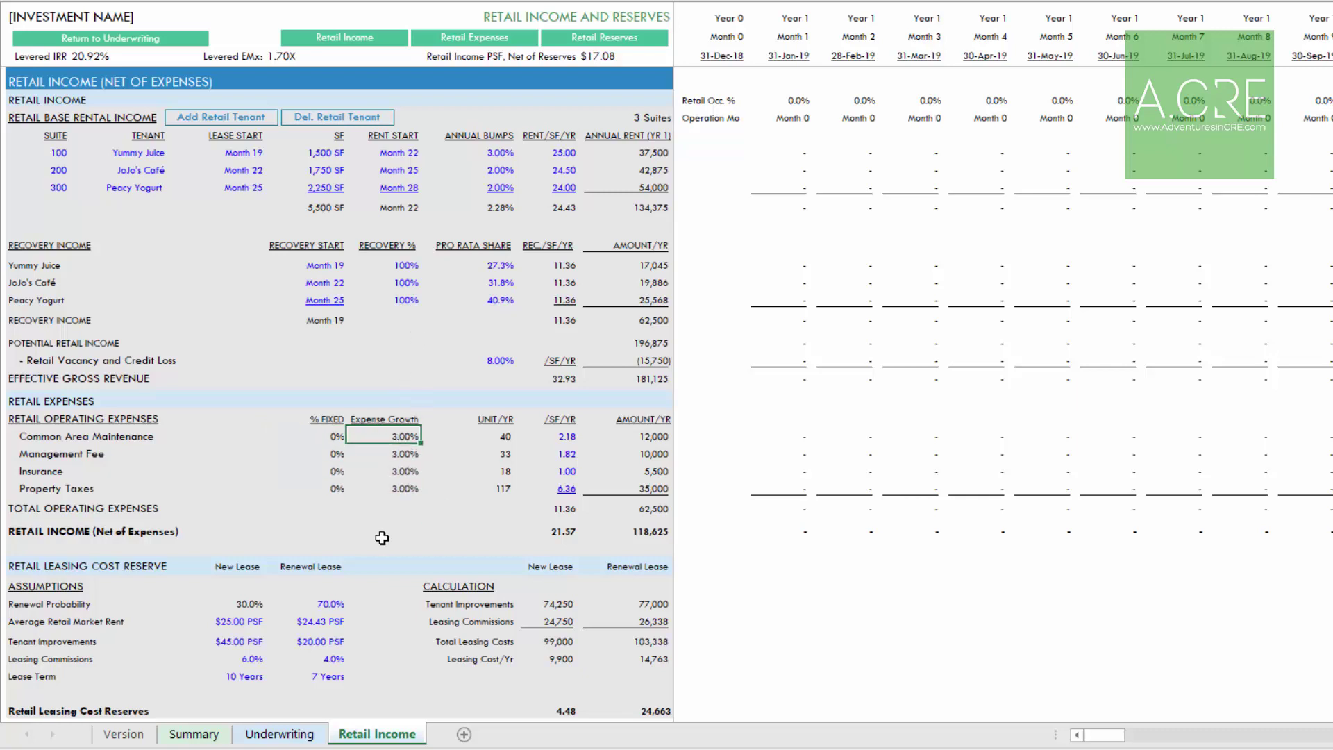
Compare with the Underwriting sheet's annual expense growth rate, then return to Retail Income
click(303, 740)
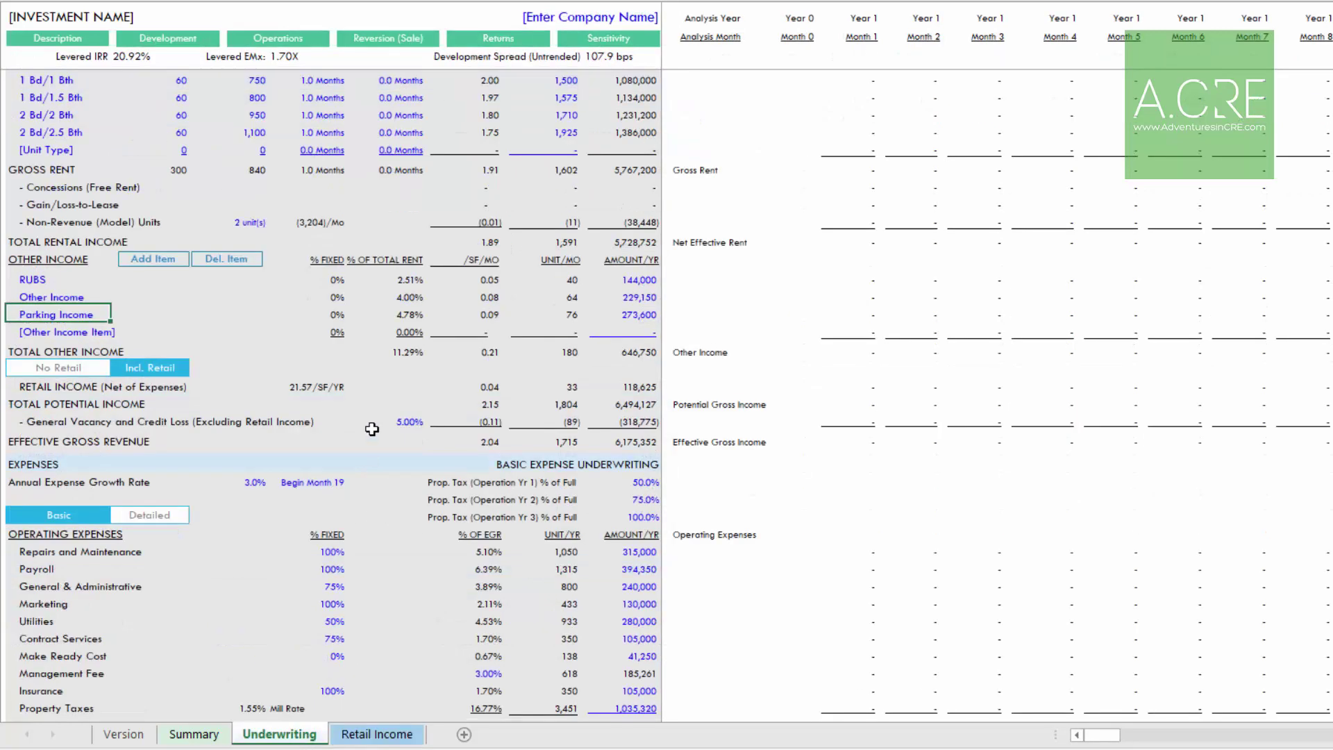
click(253, 481)
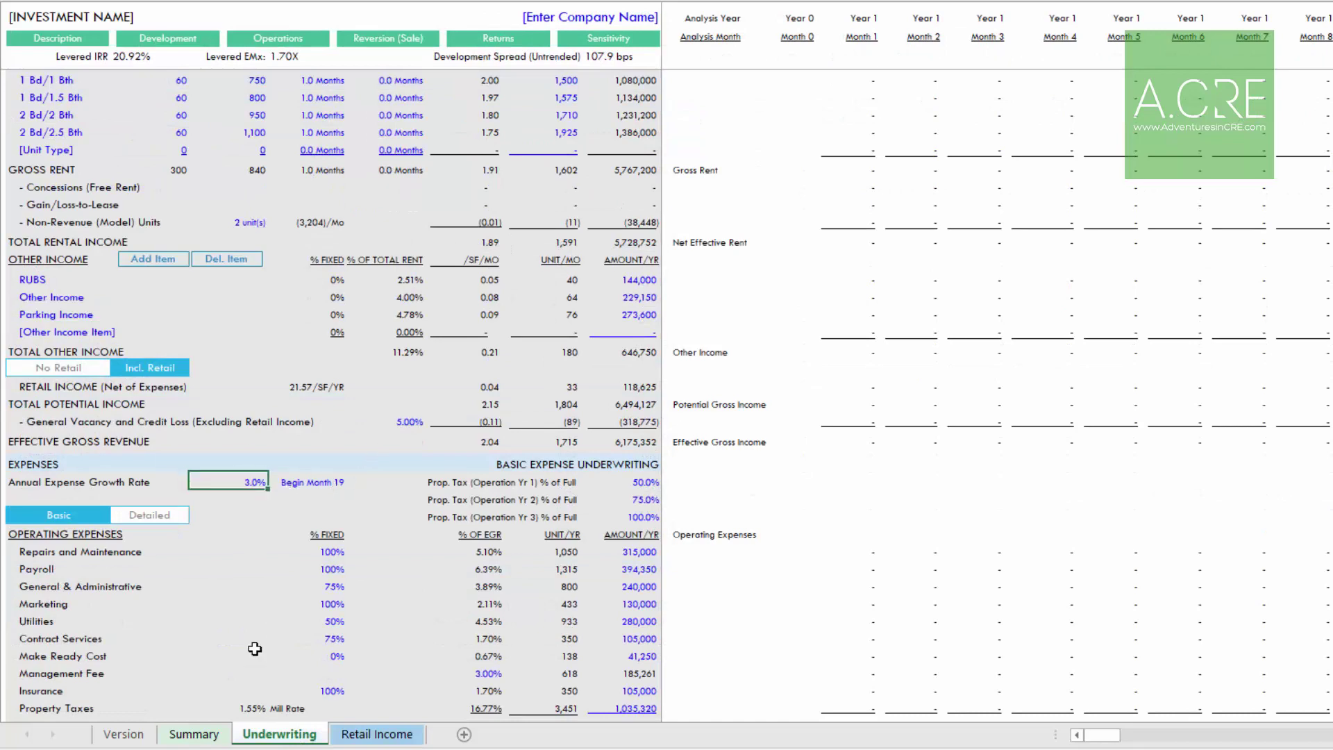
click(368, 737)
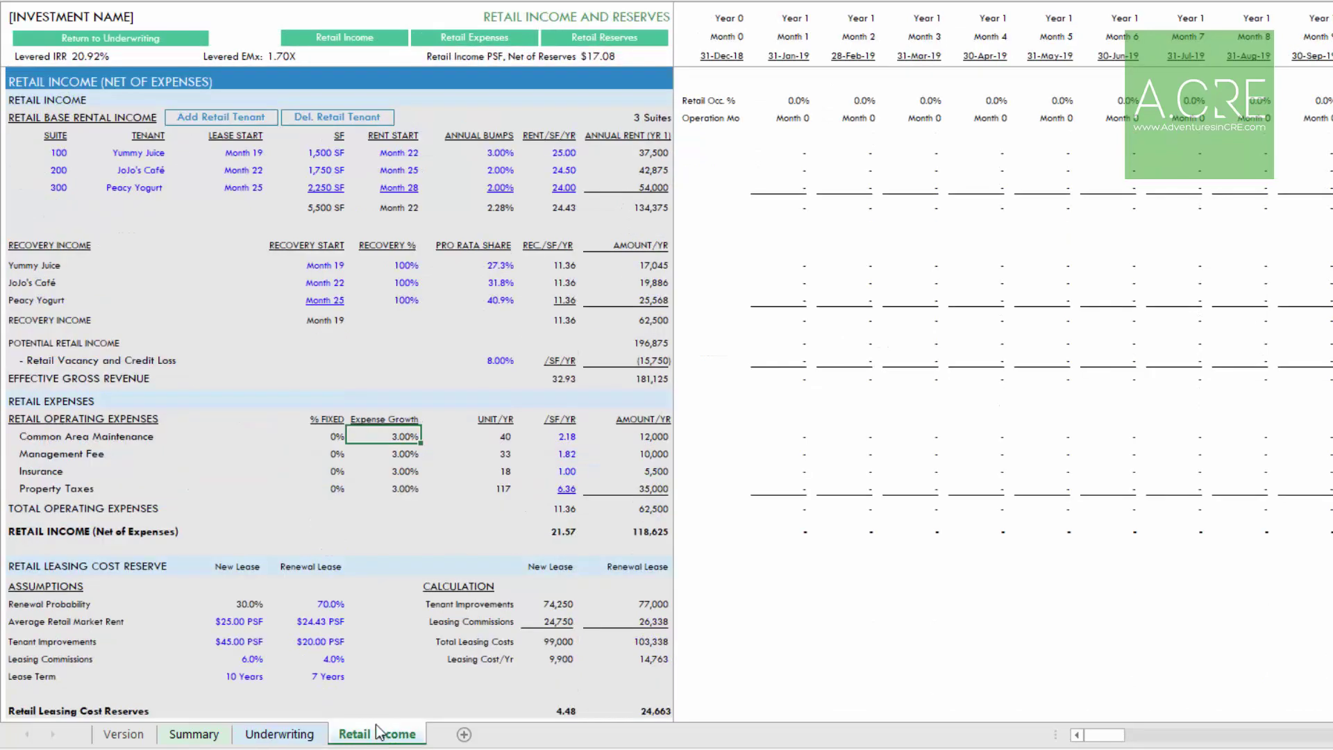
drag(505, 436, 507, 473)
drag(554, 436, 564, 489)
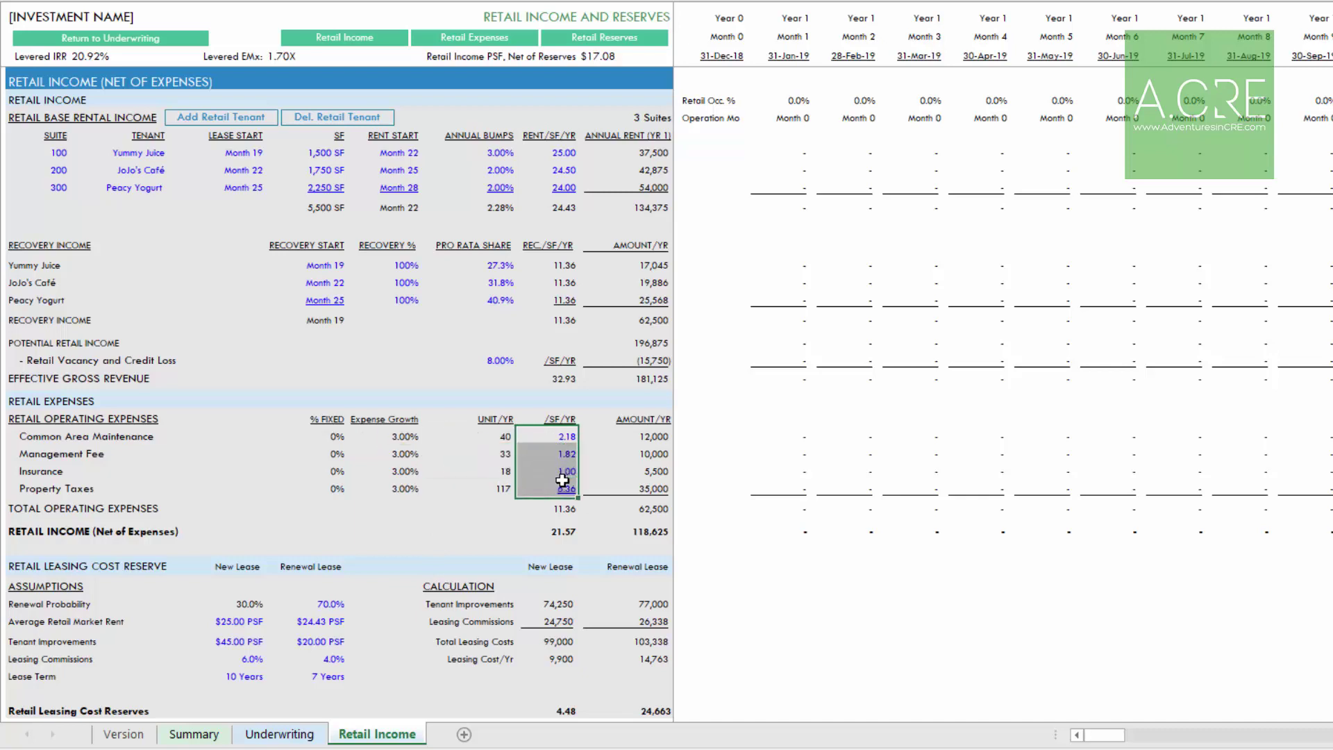
click(559, 437)
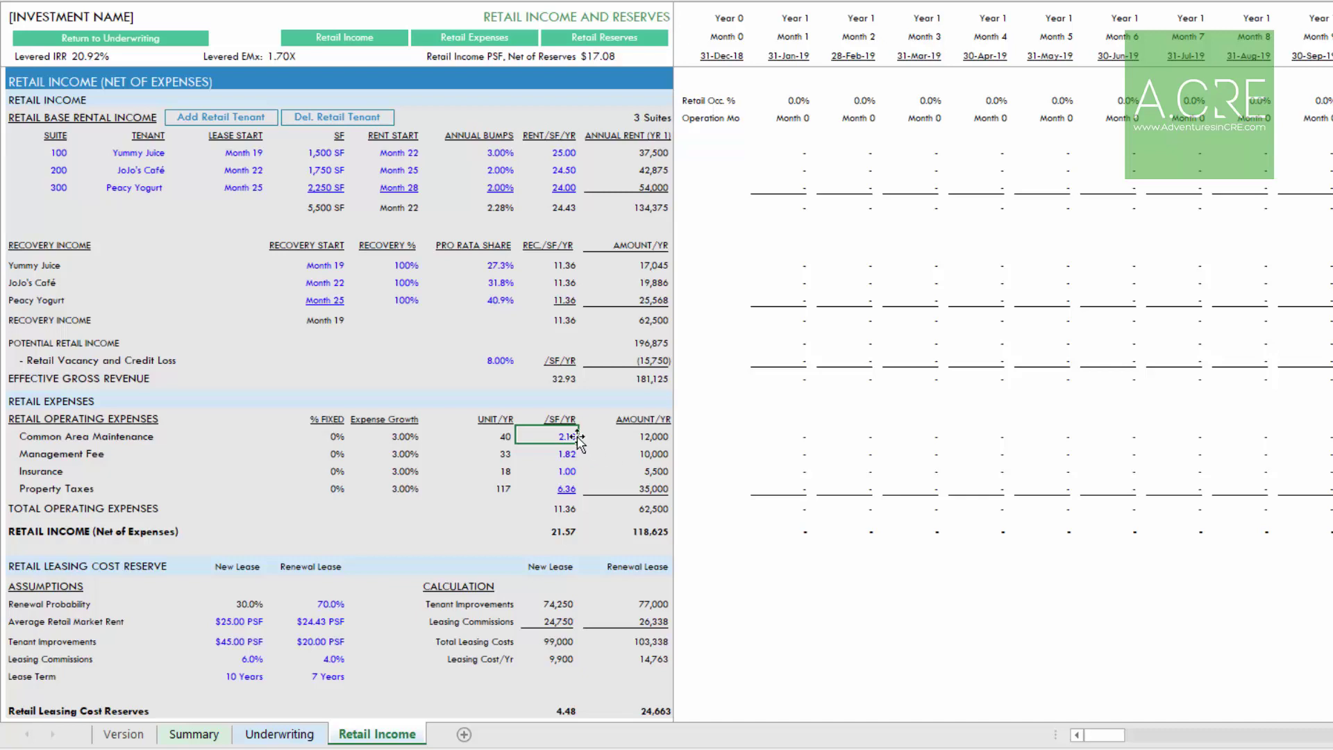
click(564, 453)
click(564, 470)
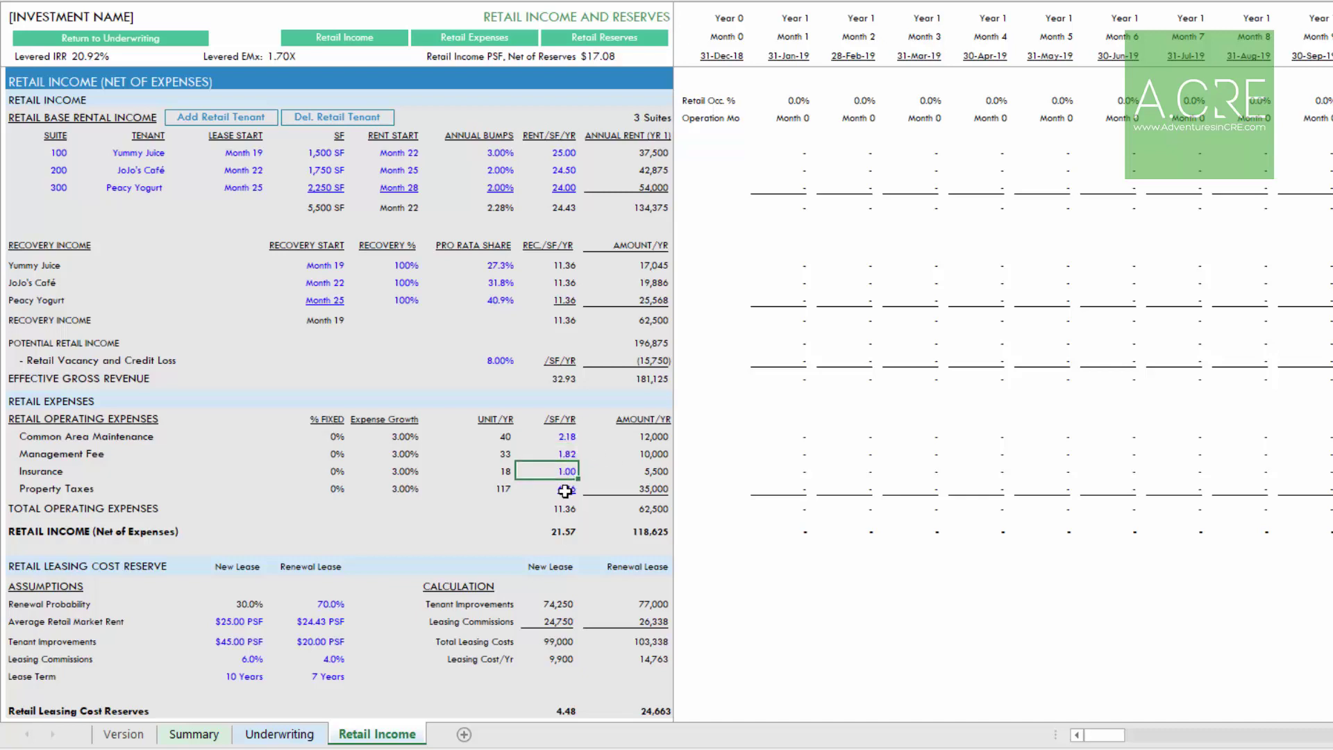
click(564, 488)
click(562, 435)
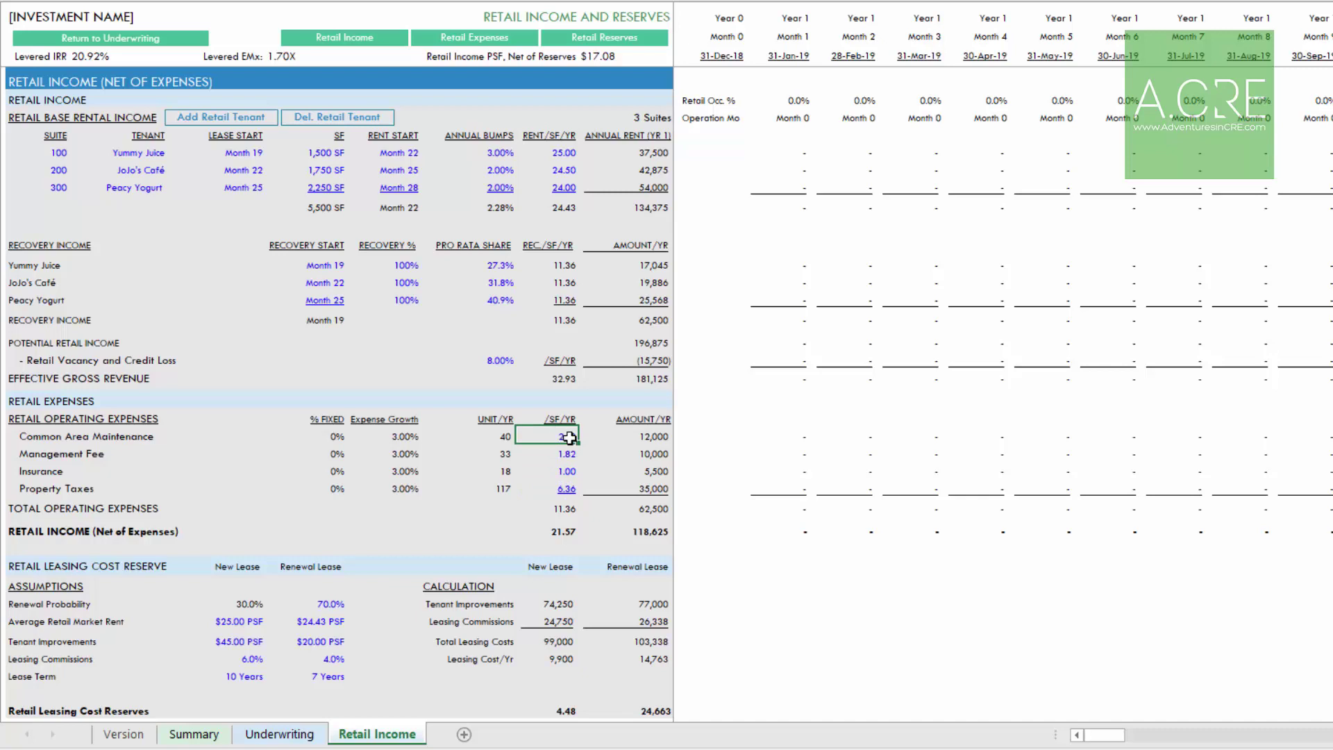
click(74, 438)
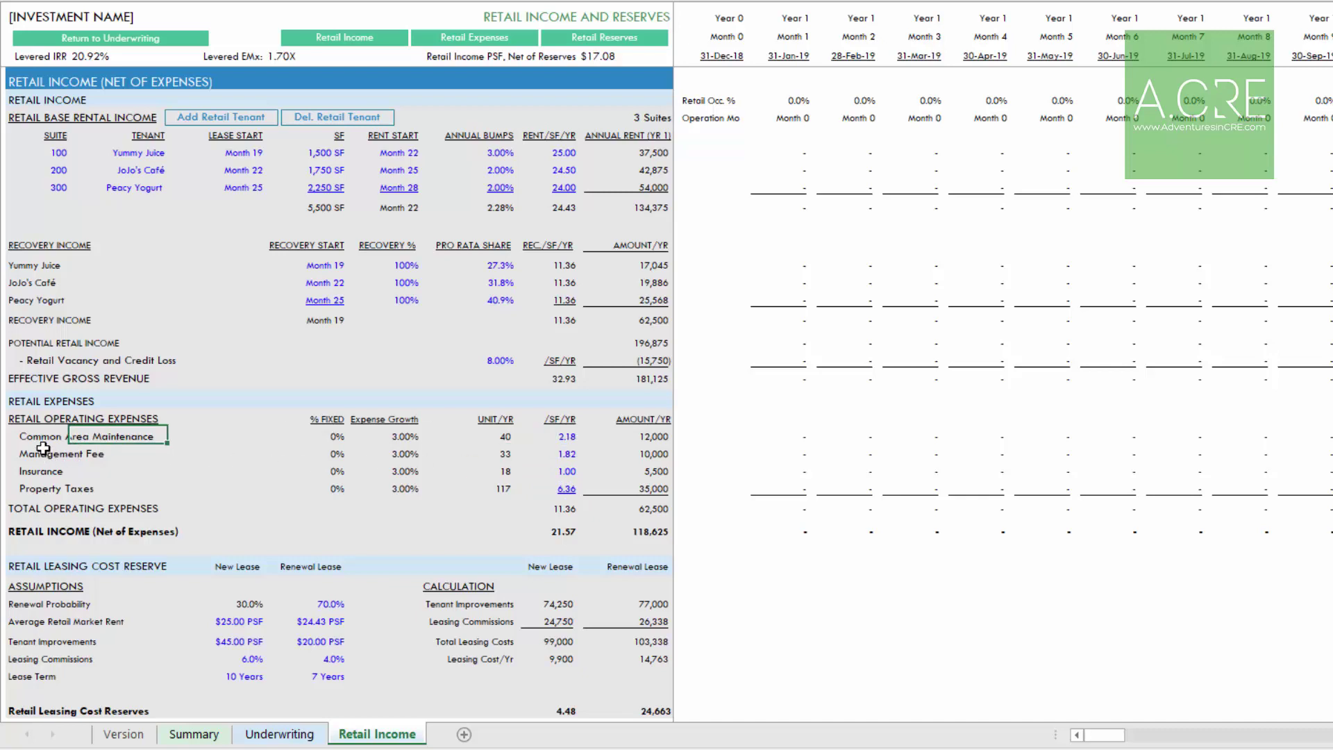
click(46, 453)
click(41, 471)
click(45, 492)
click(44, 471)
click(44, 454)
click(44, 435)
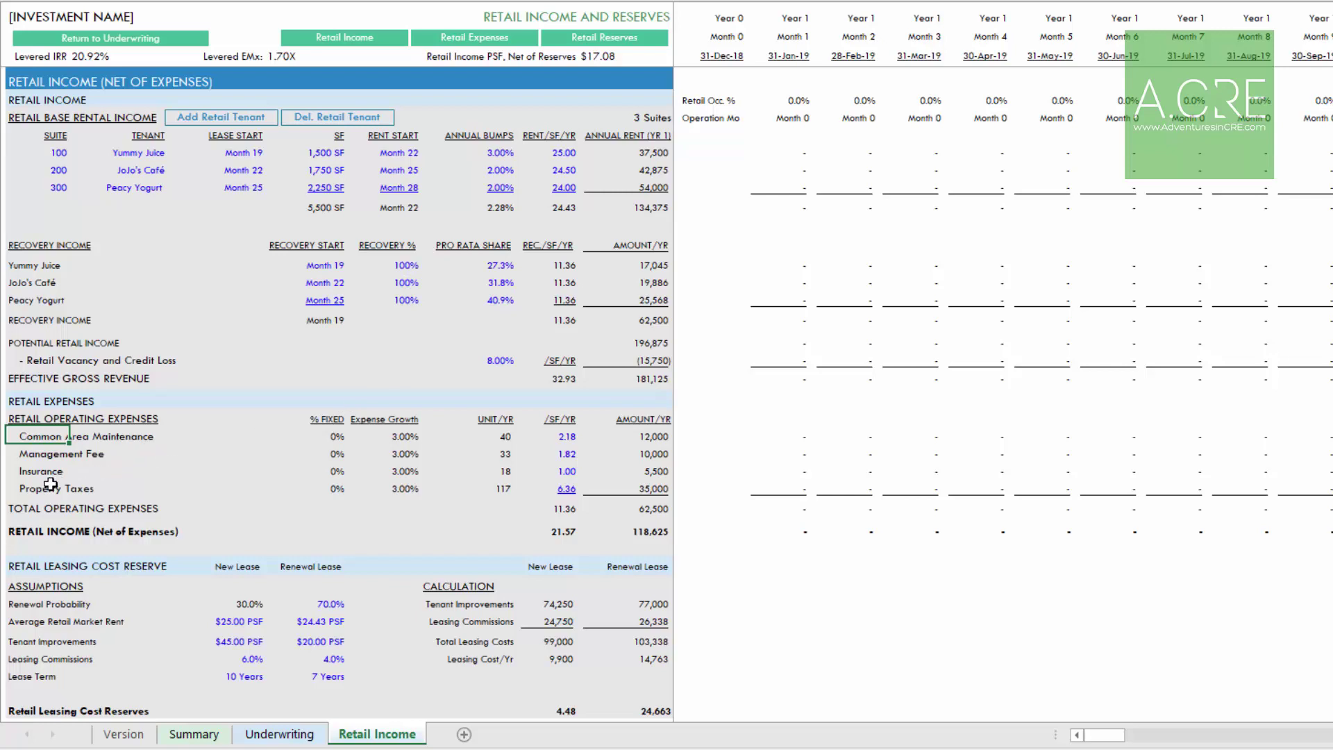
drag(46, 488, 44, 437)
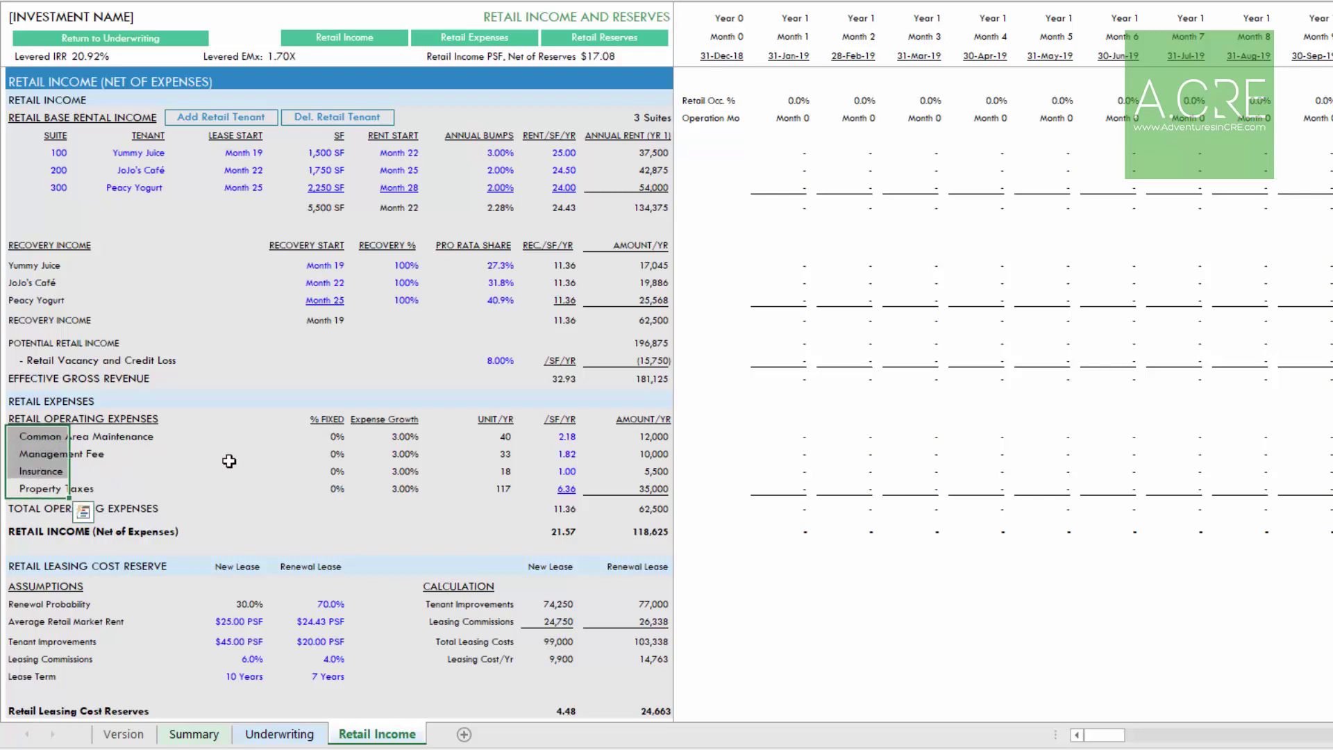
click(558, 440)
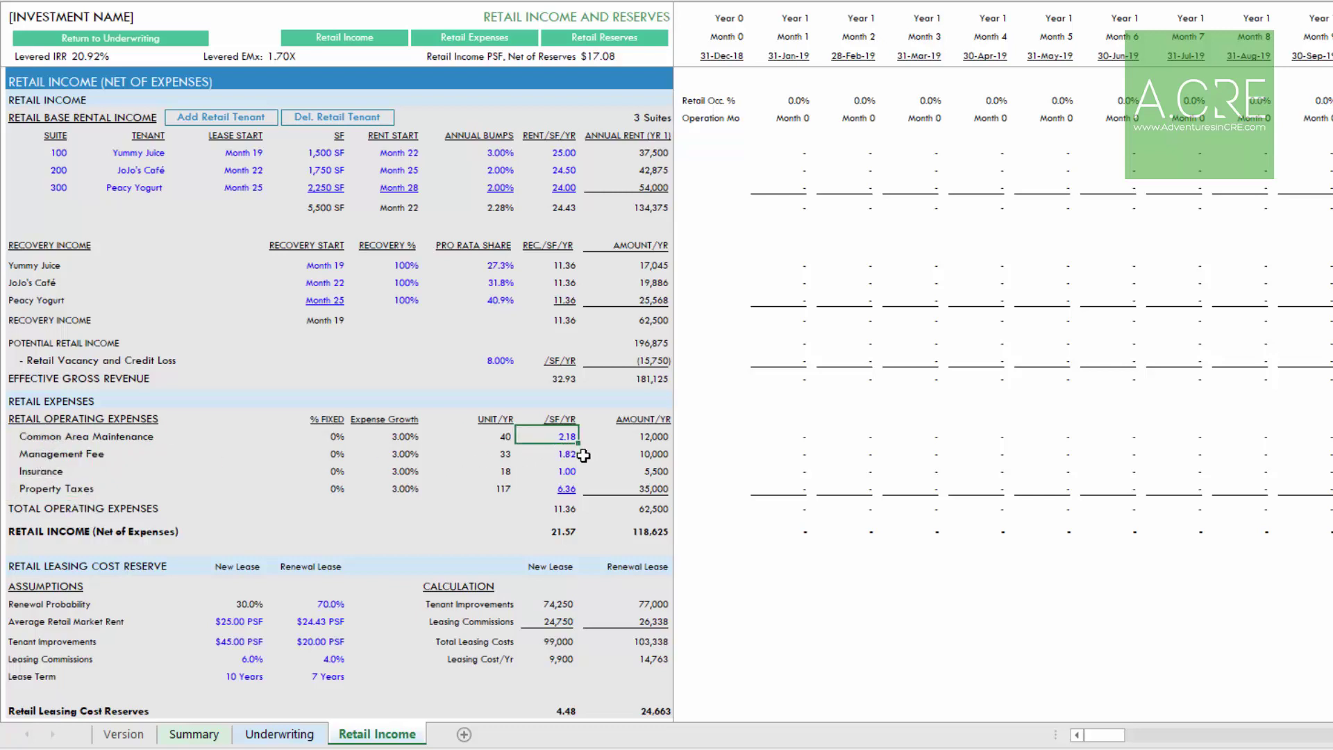
click(570, 513)
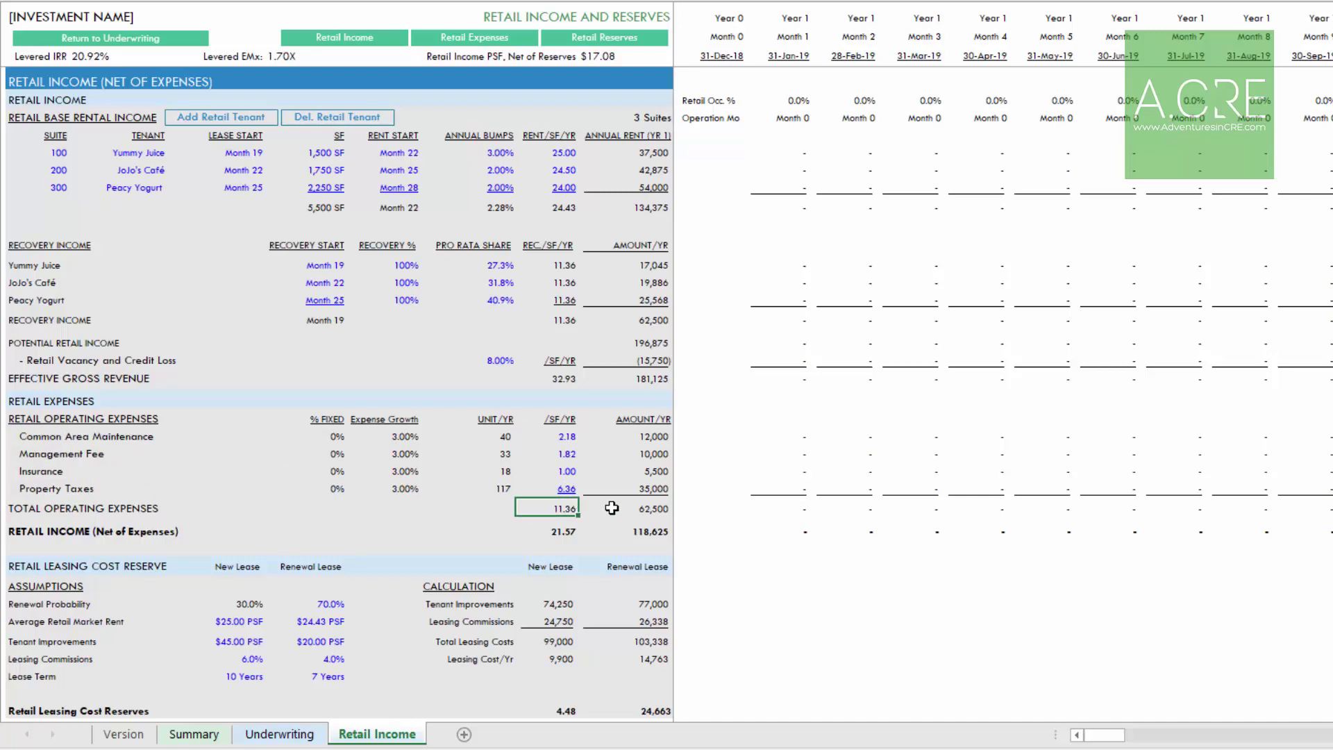
drag(404, 267, 406, 293)
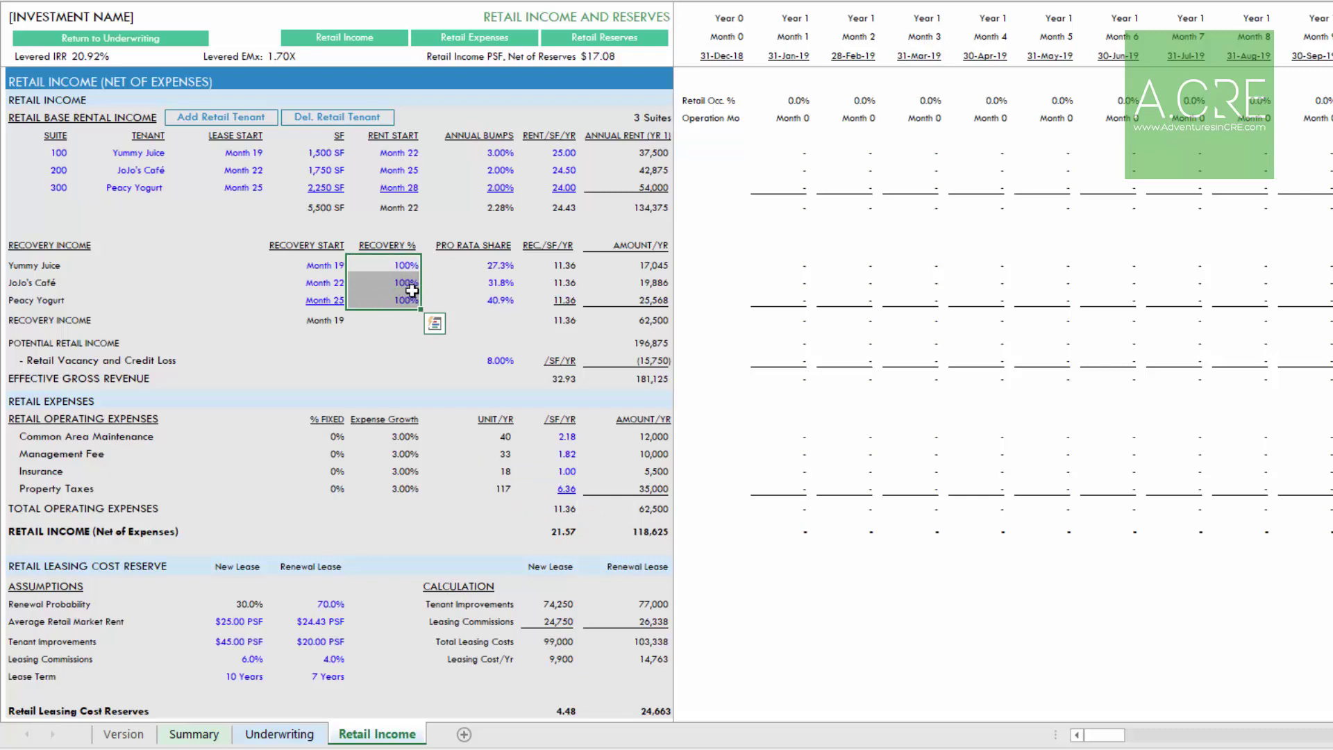
click(567, 319)
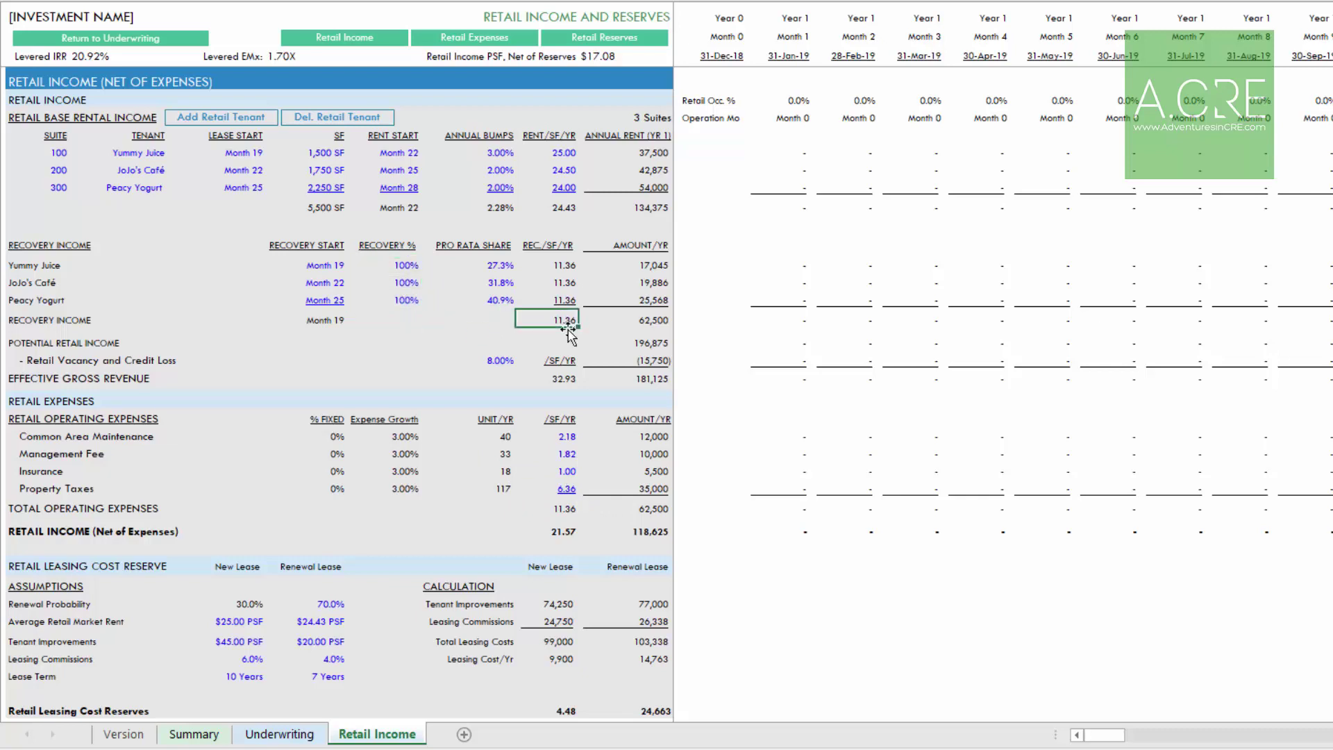
click(564, 506)
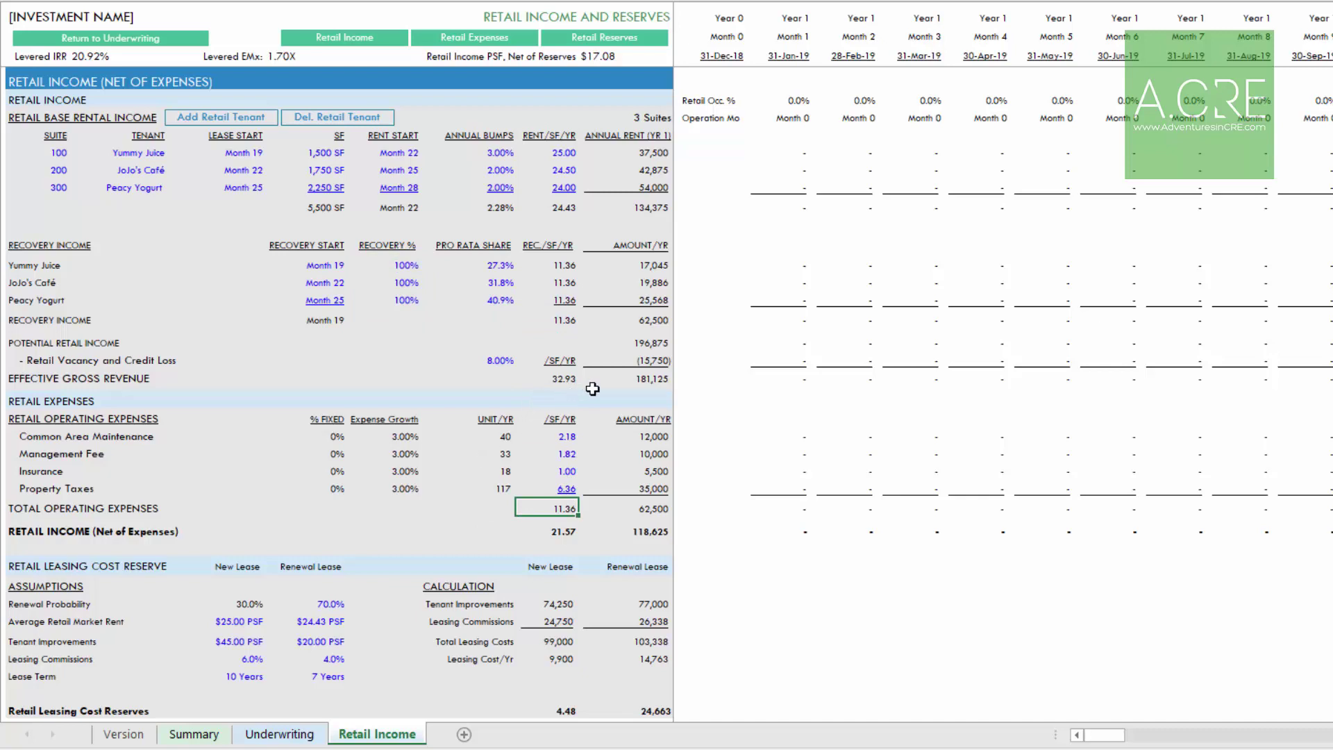
click(634, 375)
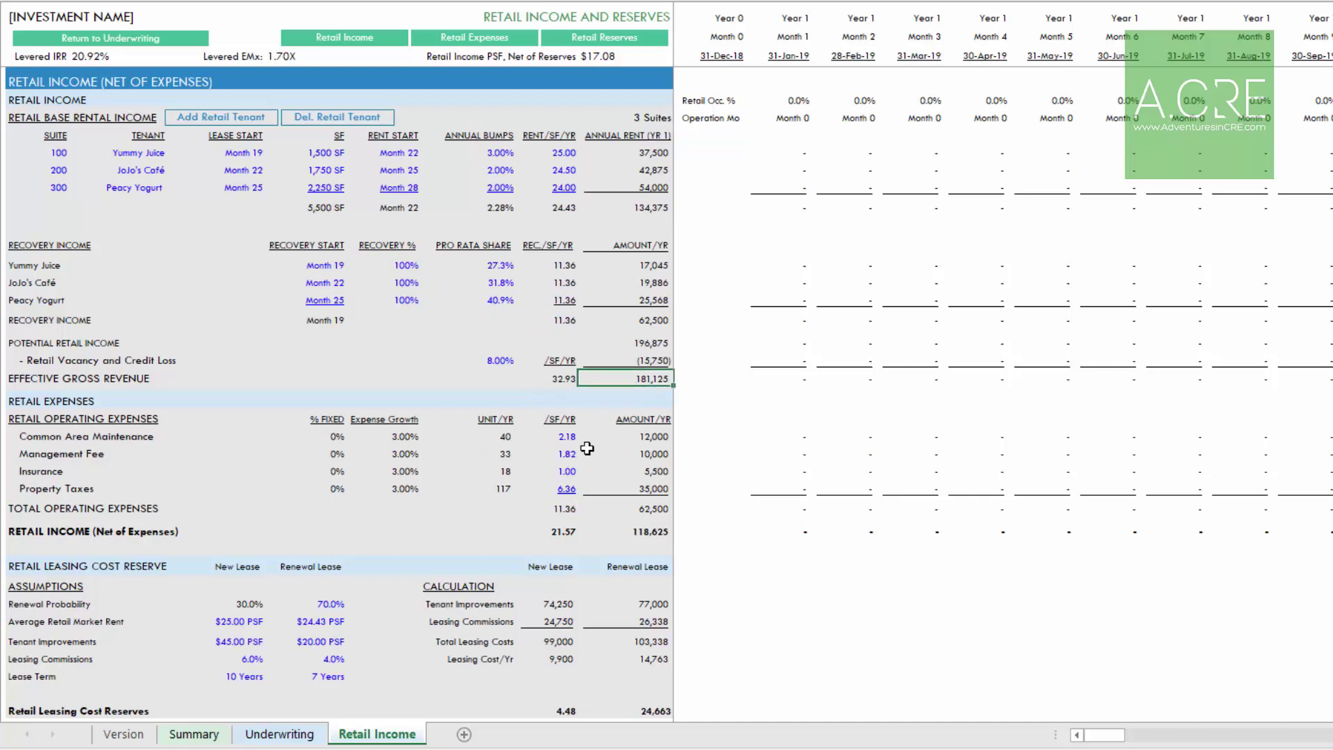
click(645, 509)
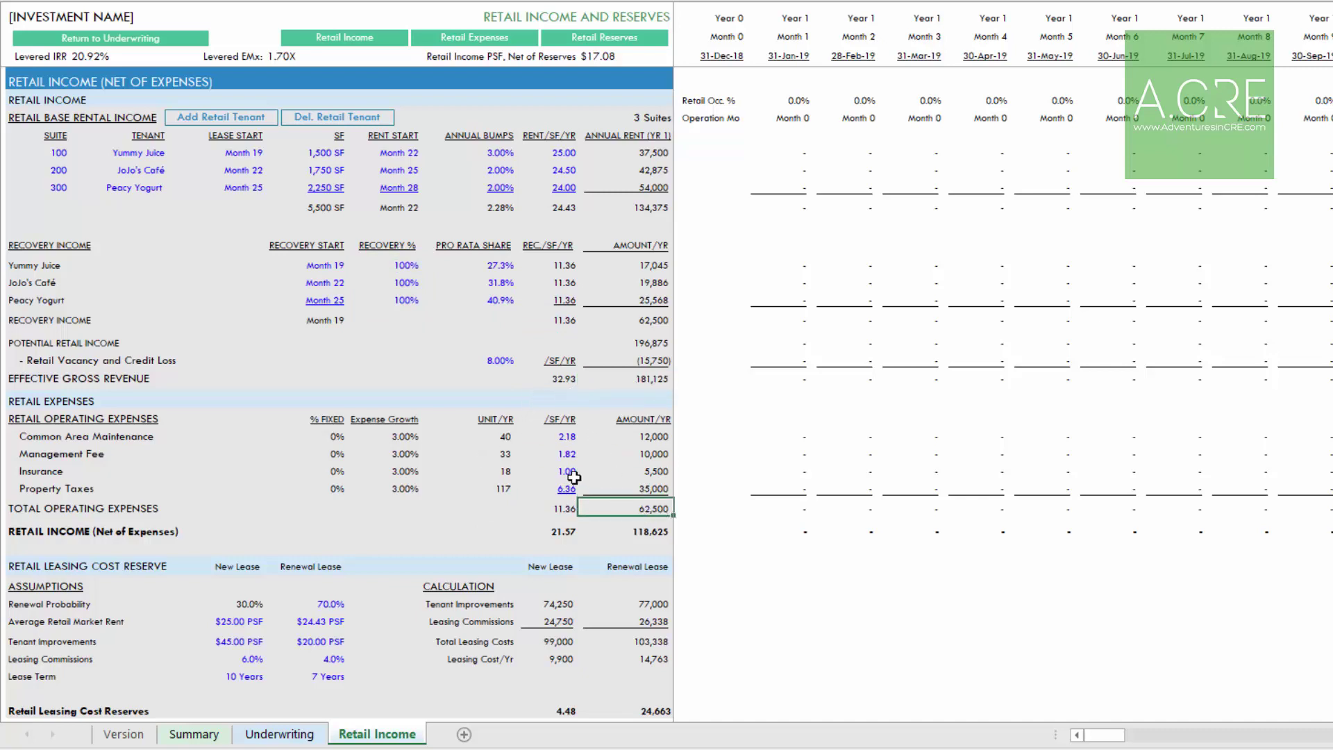
scroll(557, 453, down, 1)
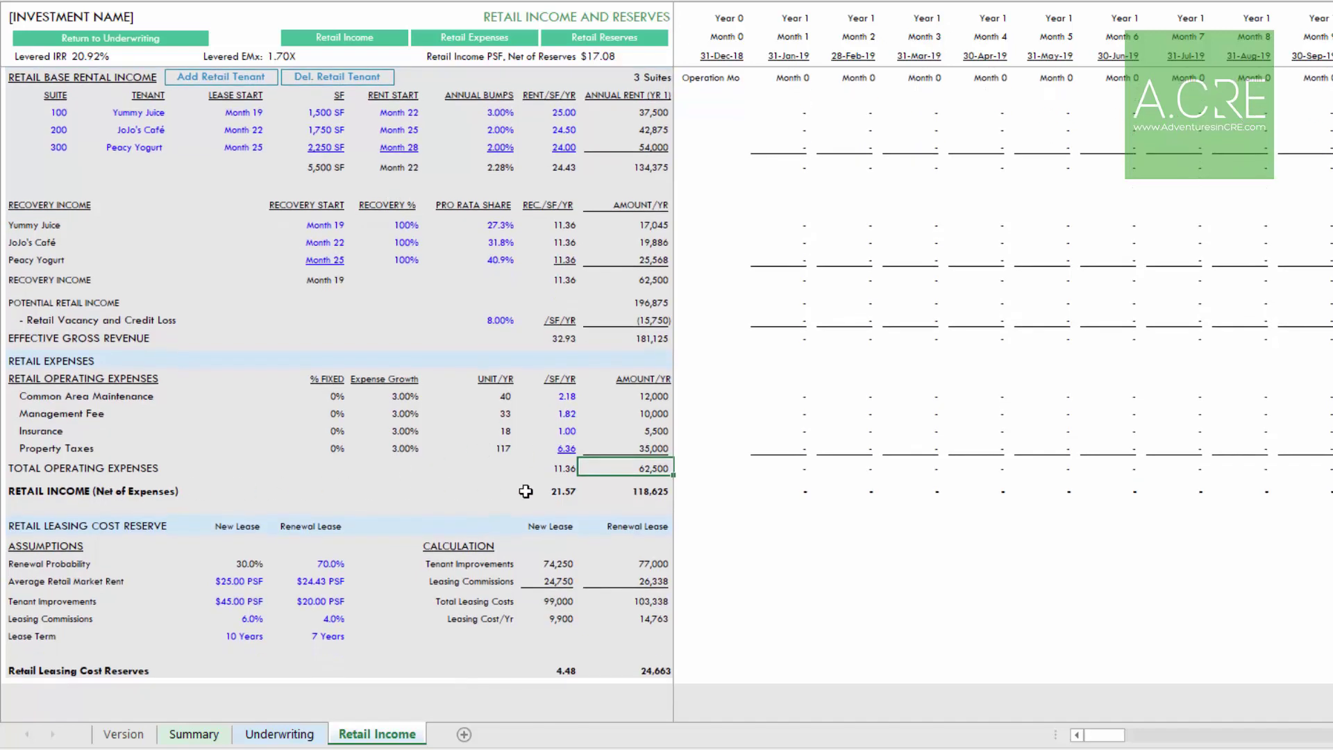
click(647, 491)
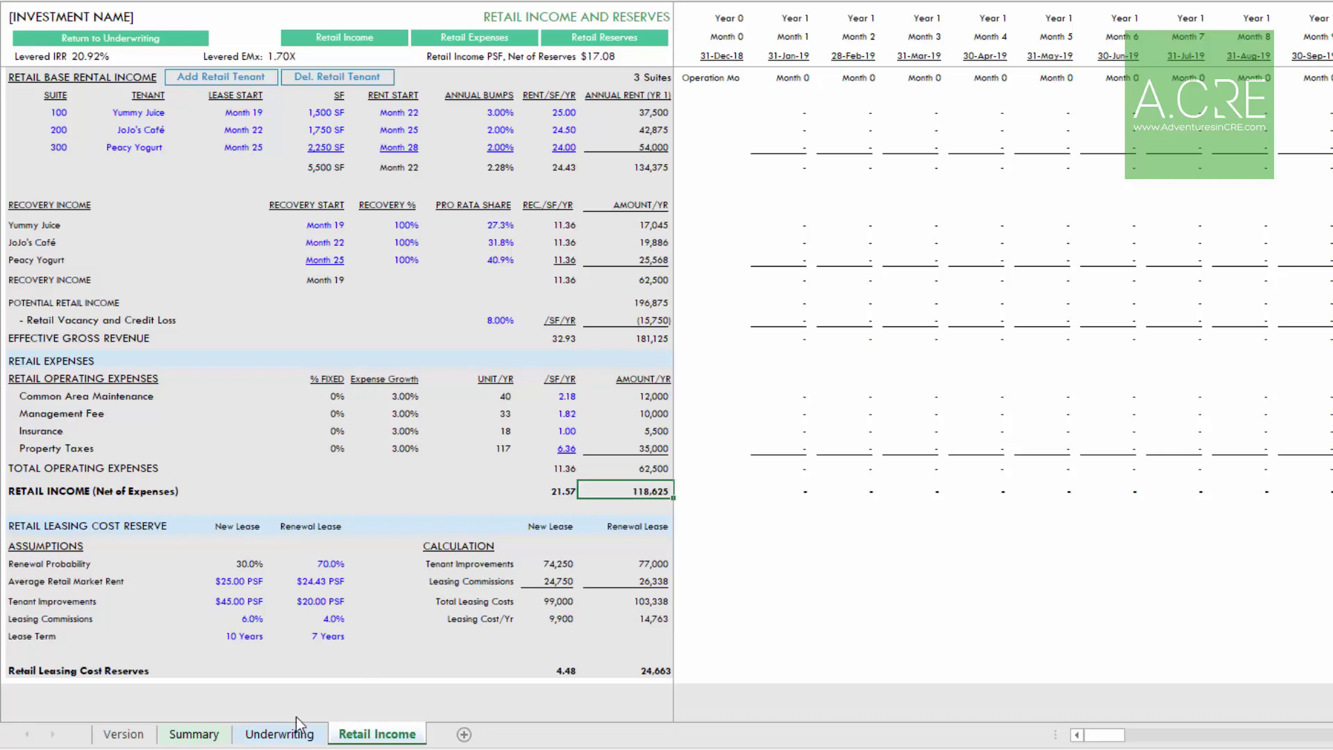
click(281, 734)
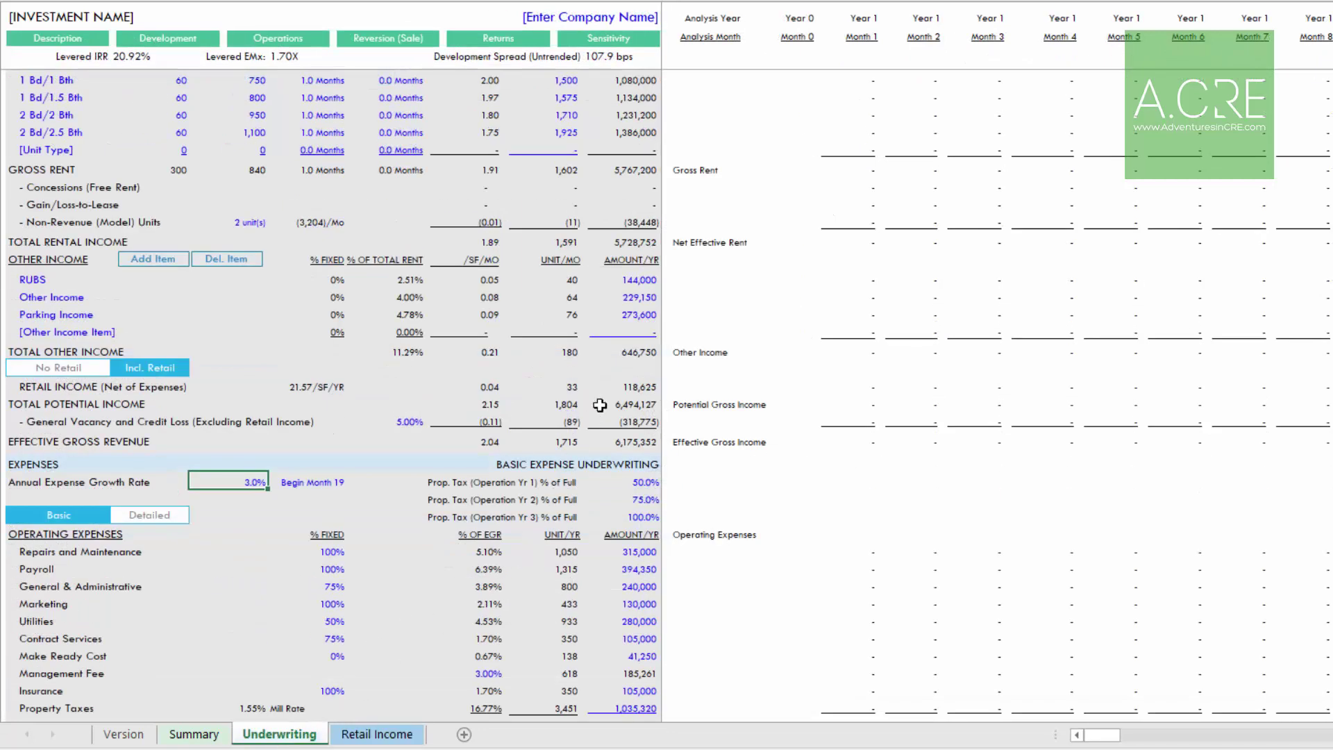
click(627, 385)
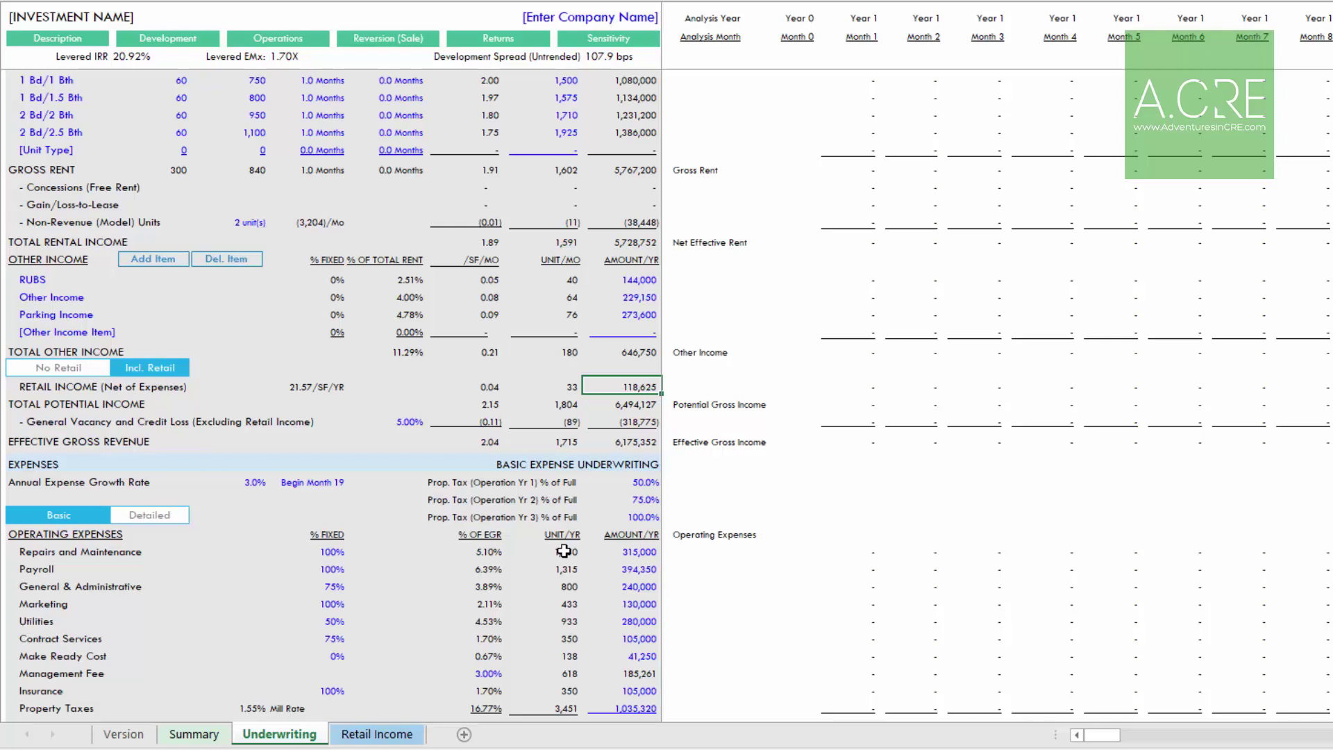
key(Down)
key(Down)
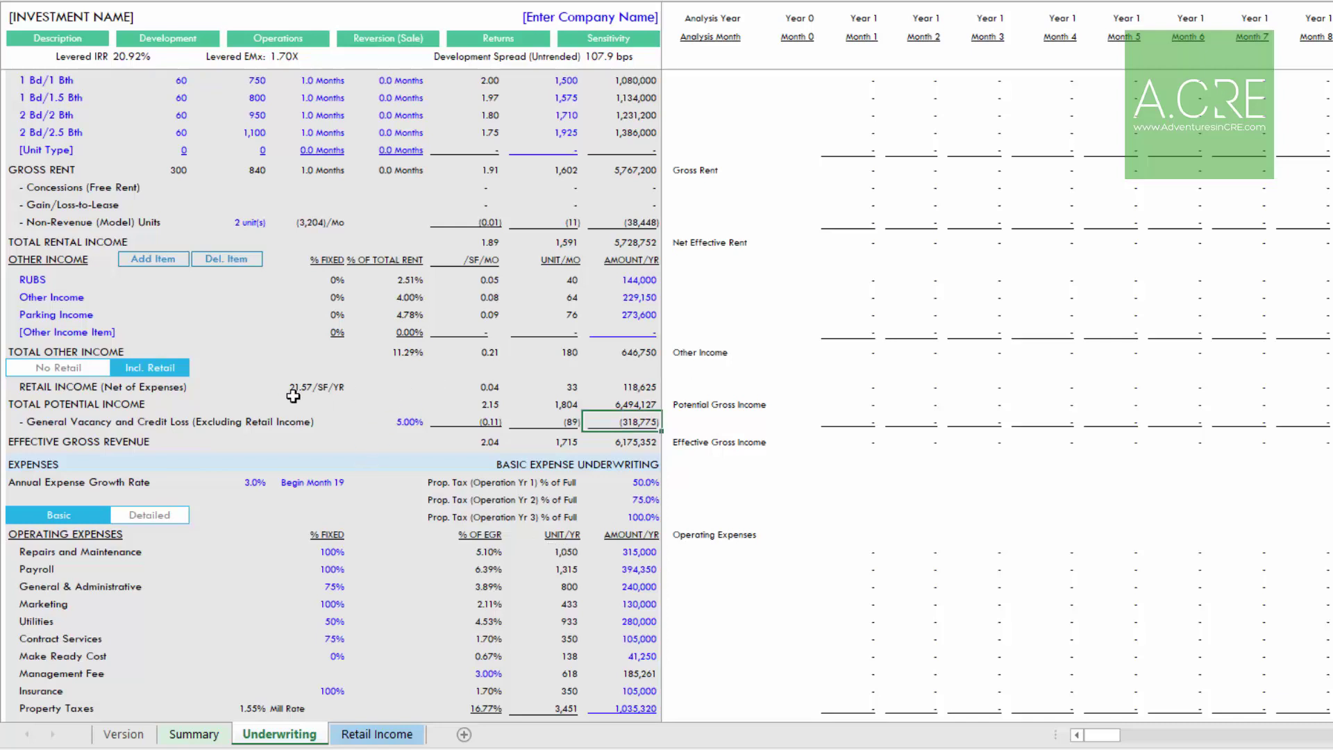
click(105, 423)
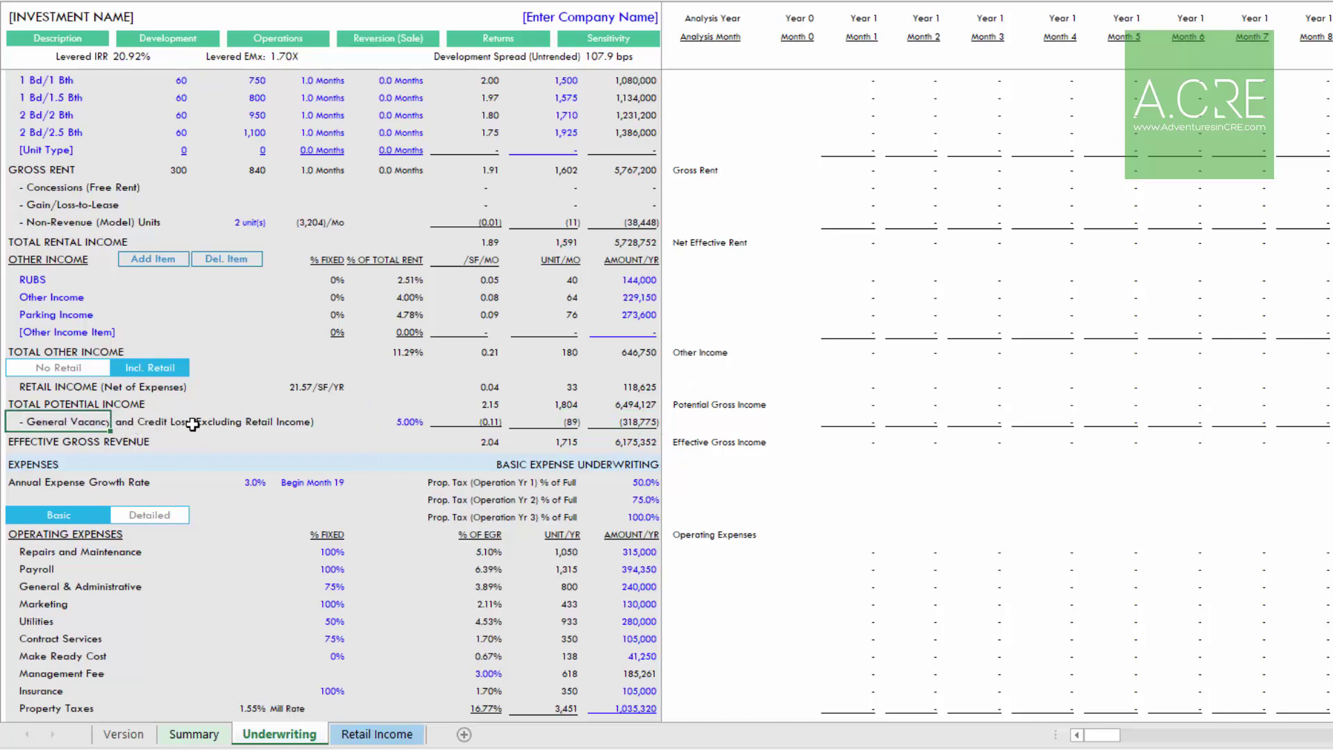
click(623, 421)
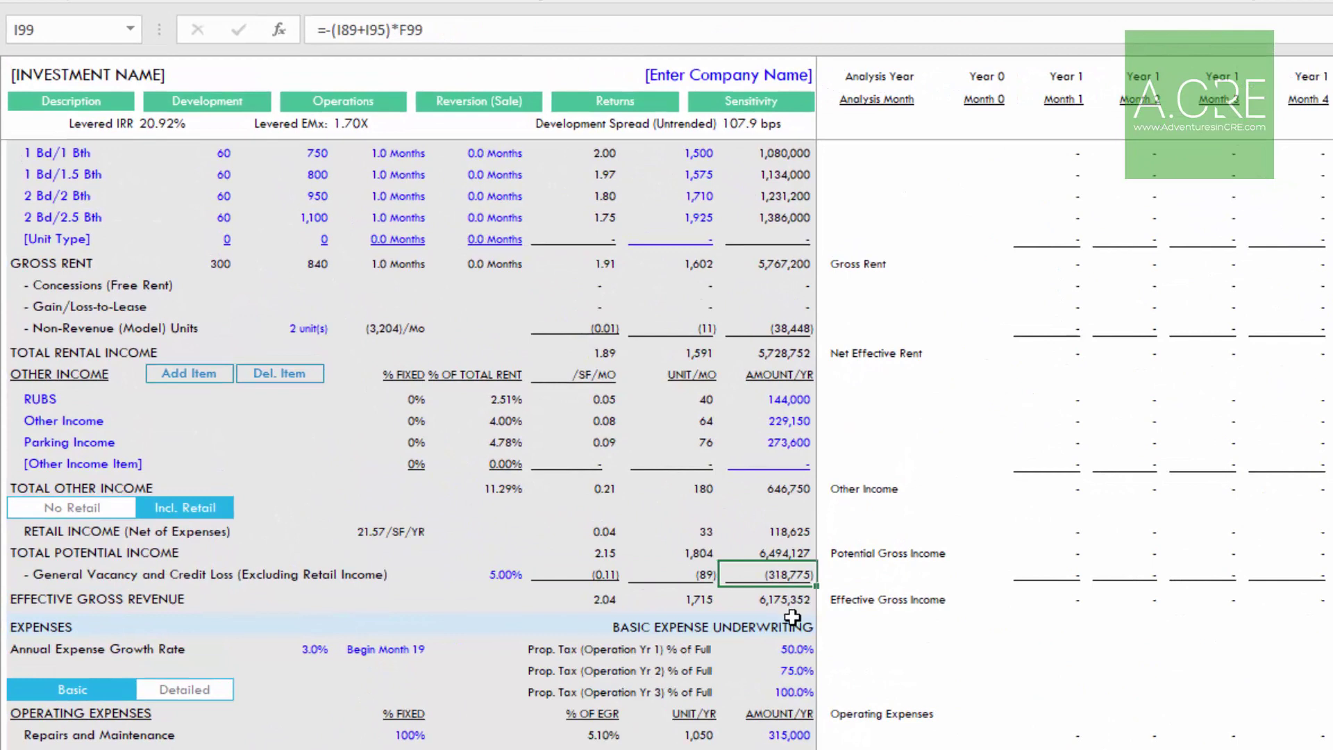
click(510, 575)
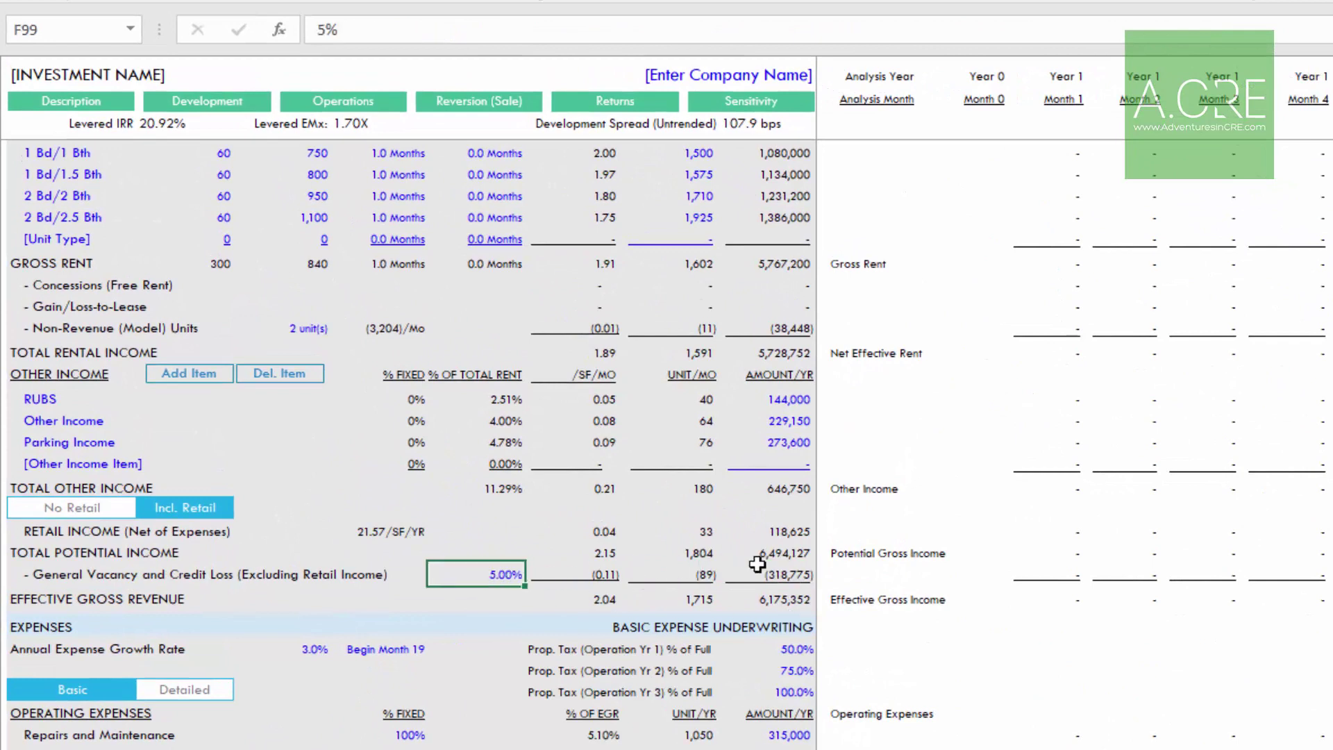
click(777, 571)
double_click(778, 572)
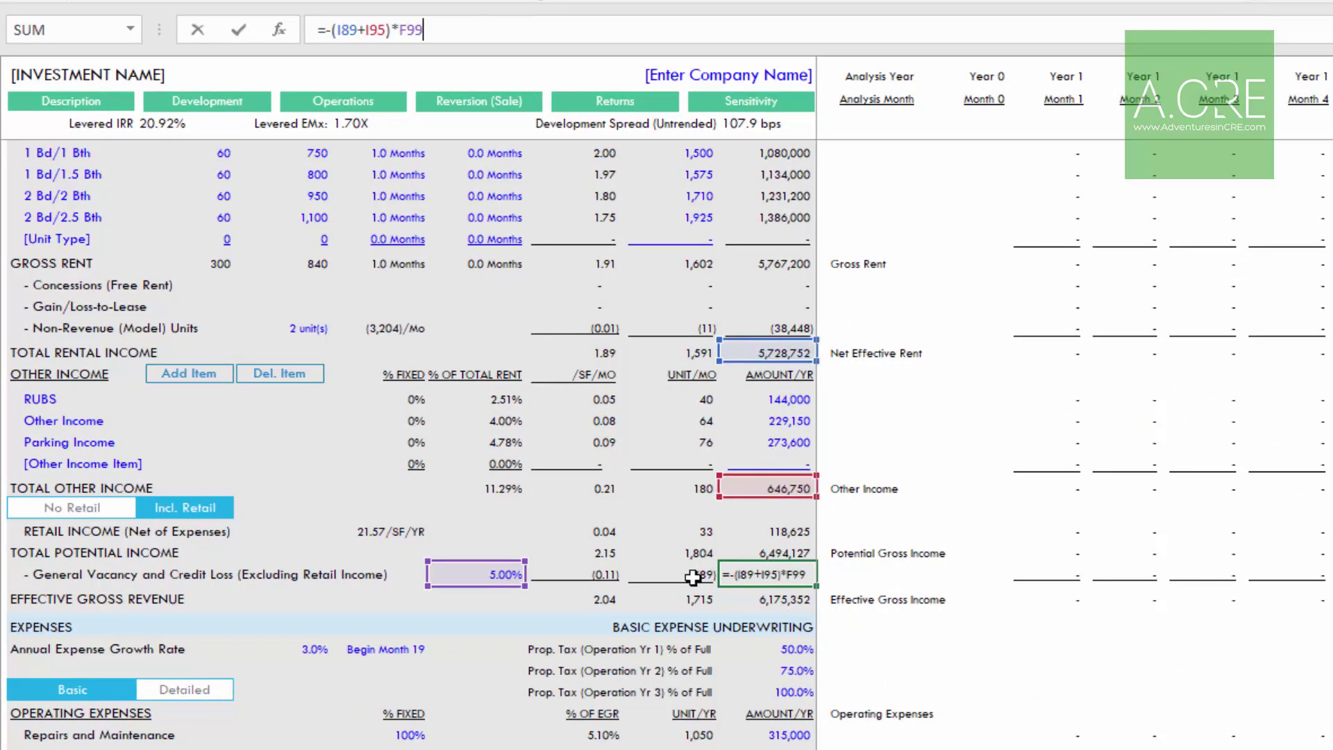
key(Escape)
click(763, 533)
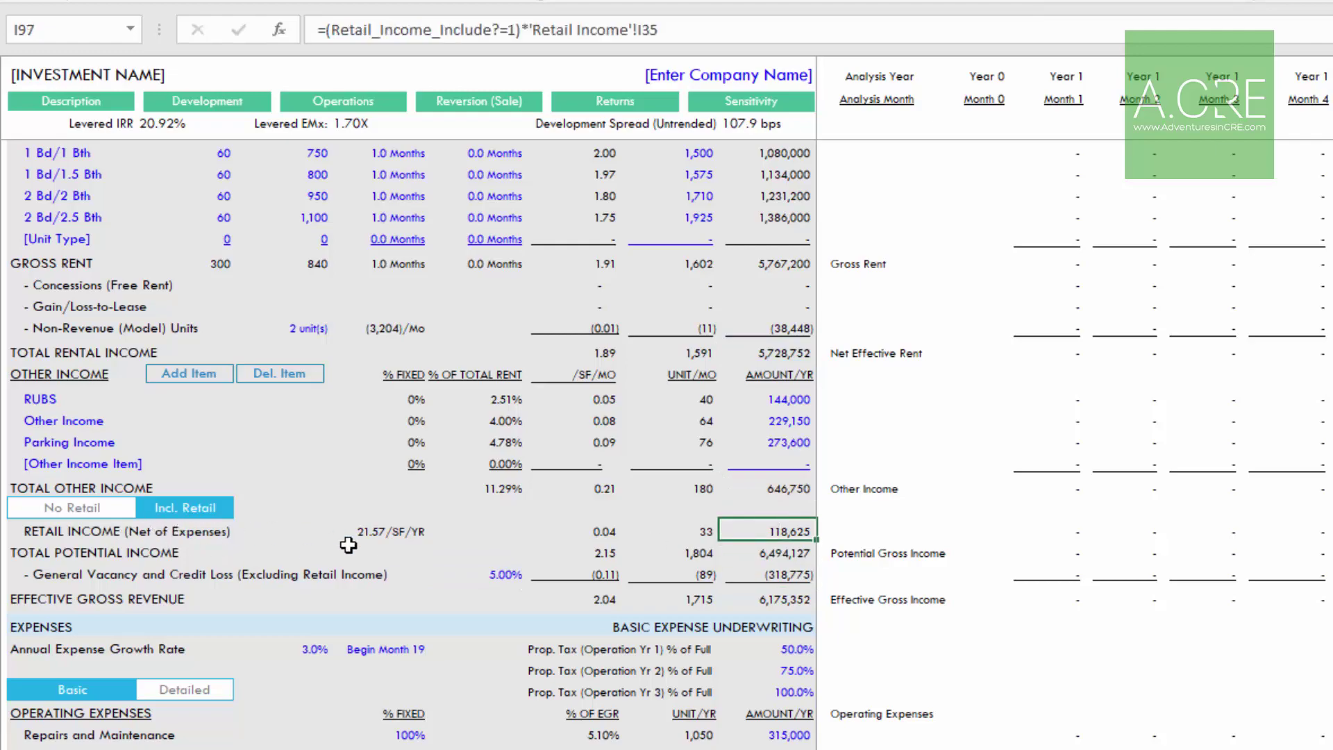
key(ctrl+bracketleft)
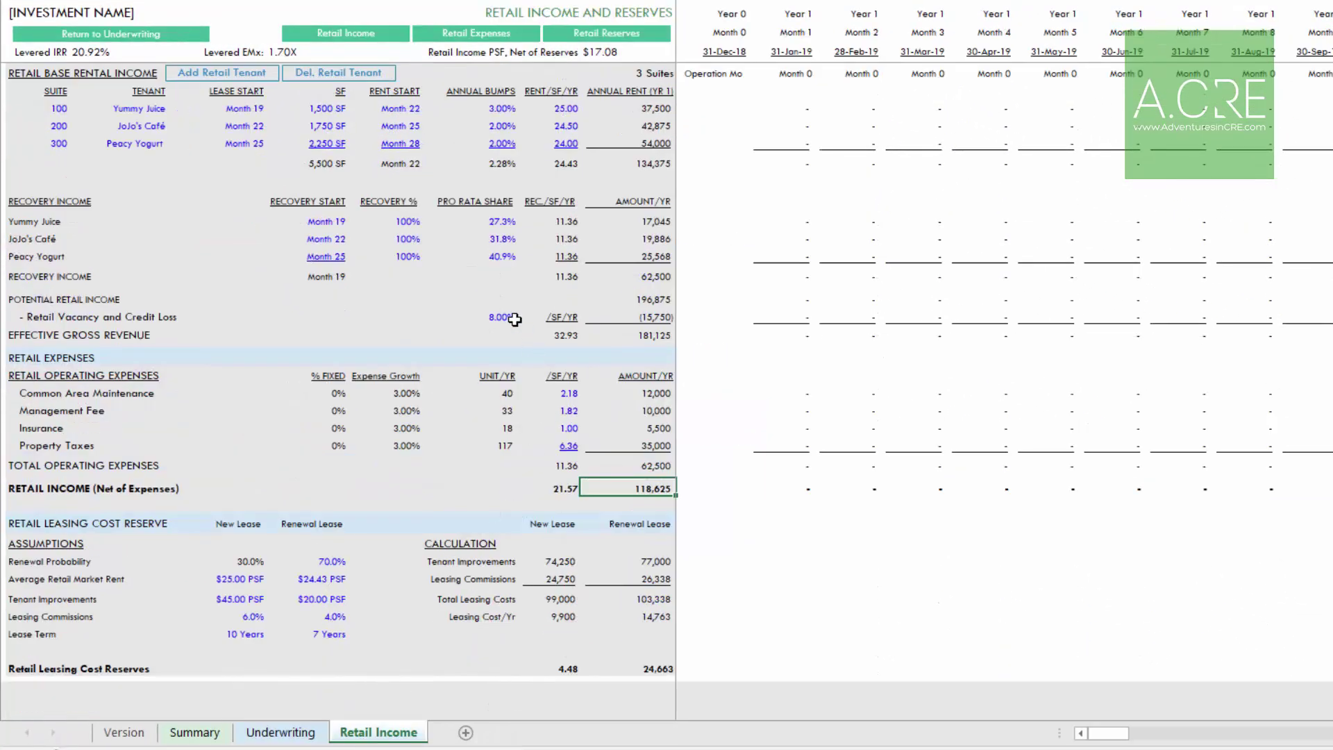
click(514, 318)
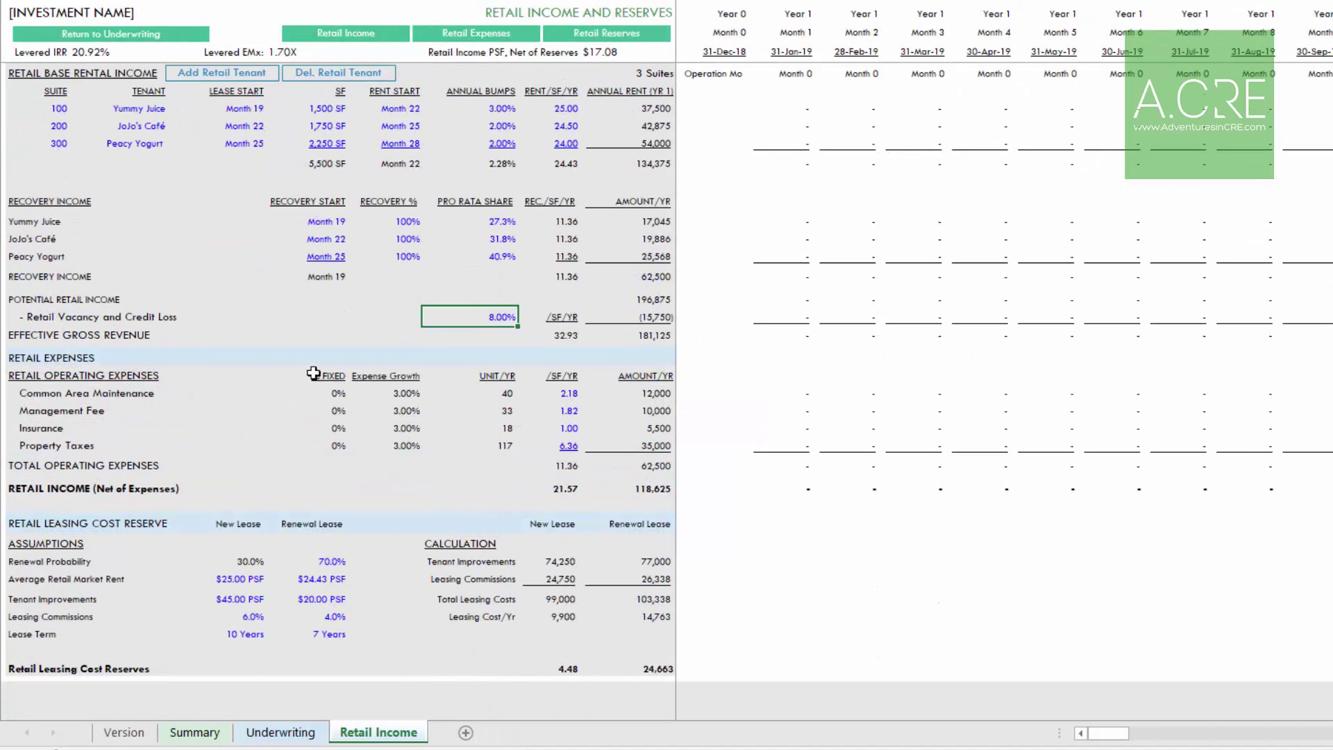
scroll(315, 375, down, 1)
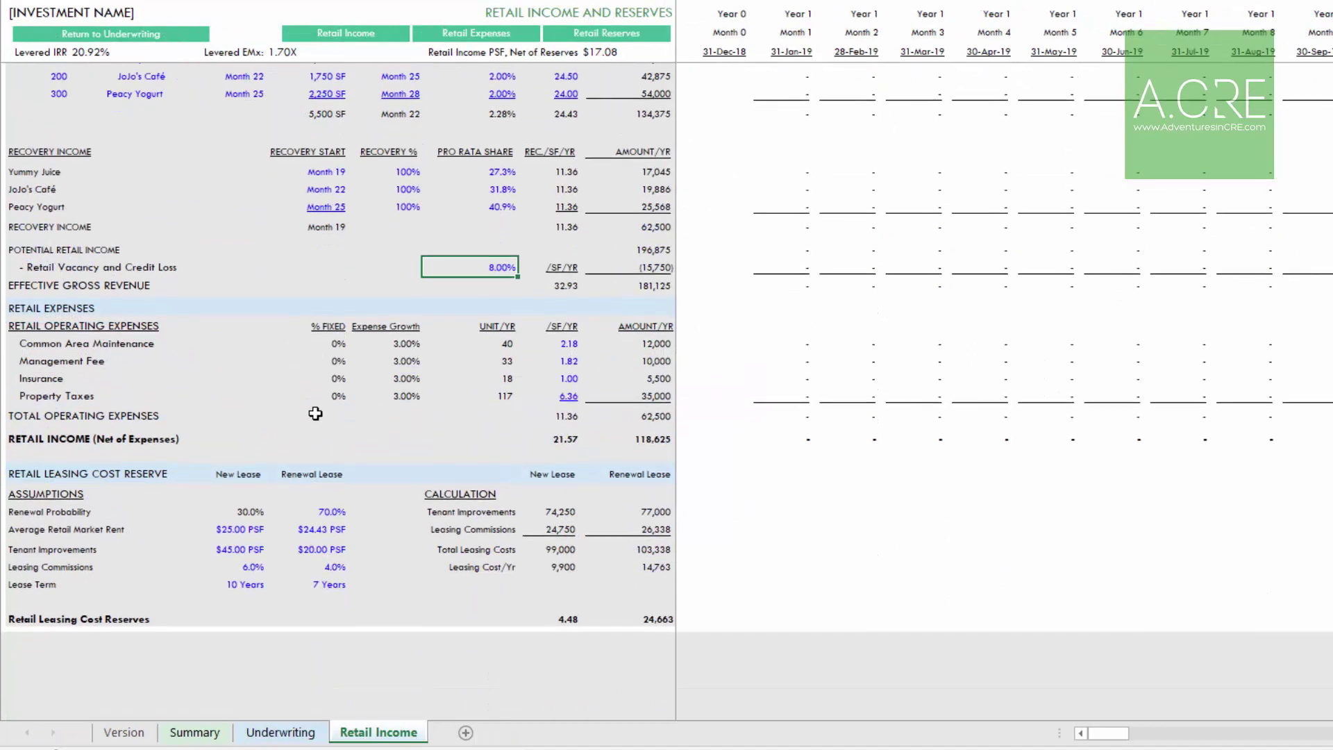
click(31, 482)
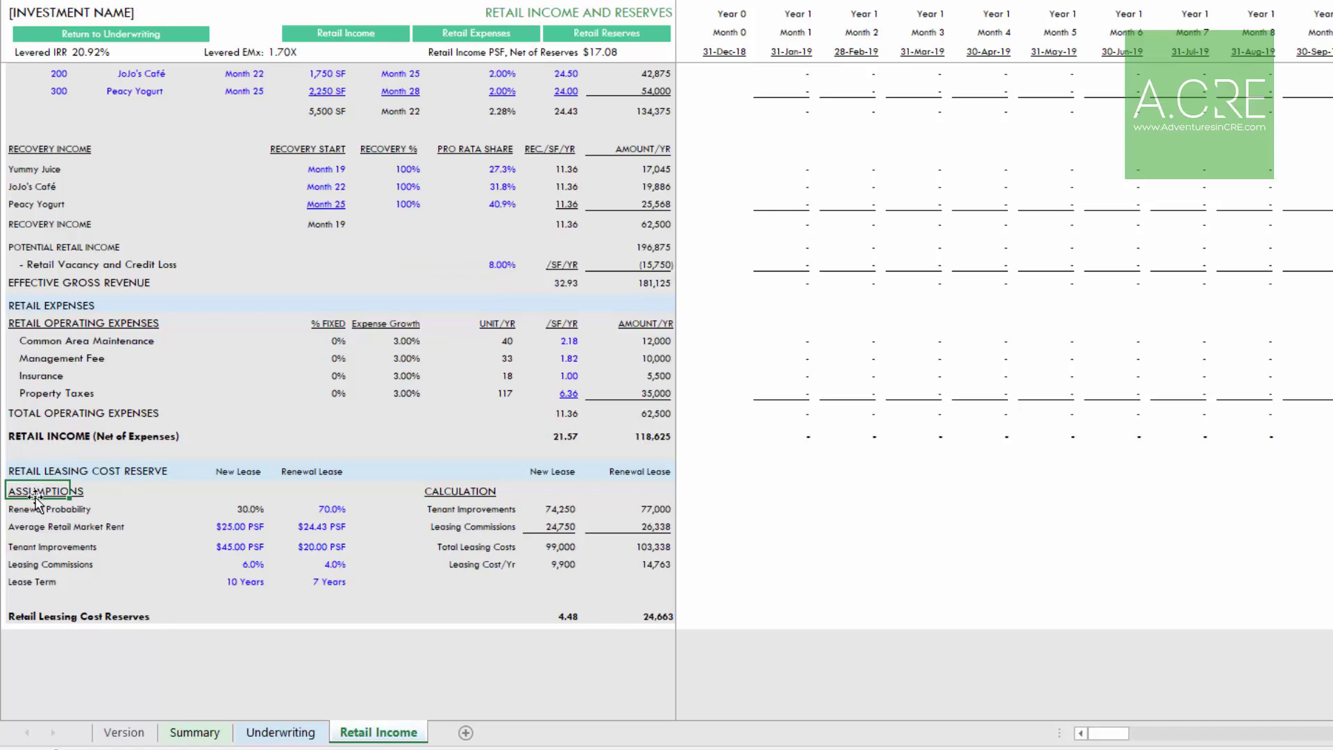
click(216, 490)
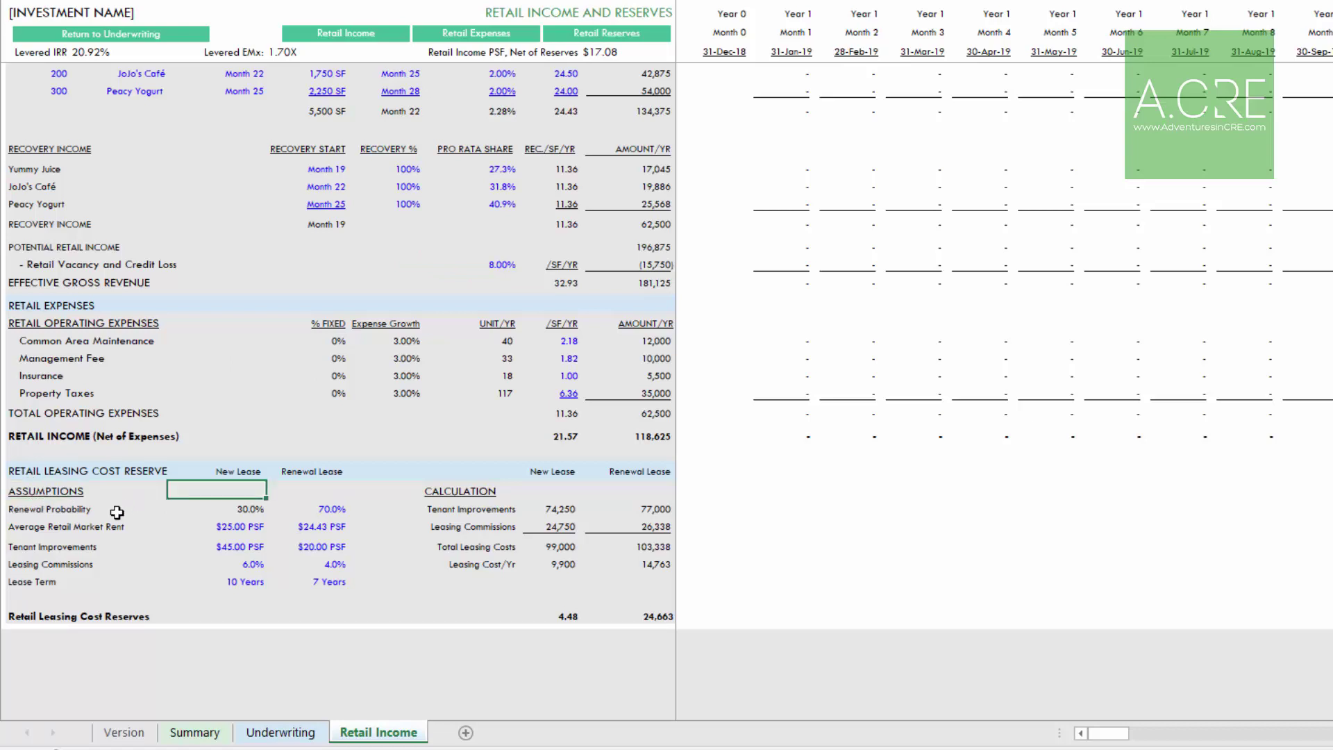
click(60, 512)
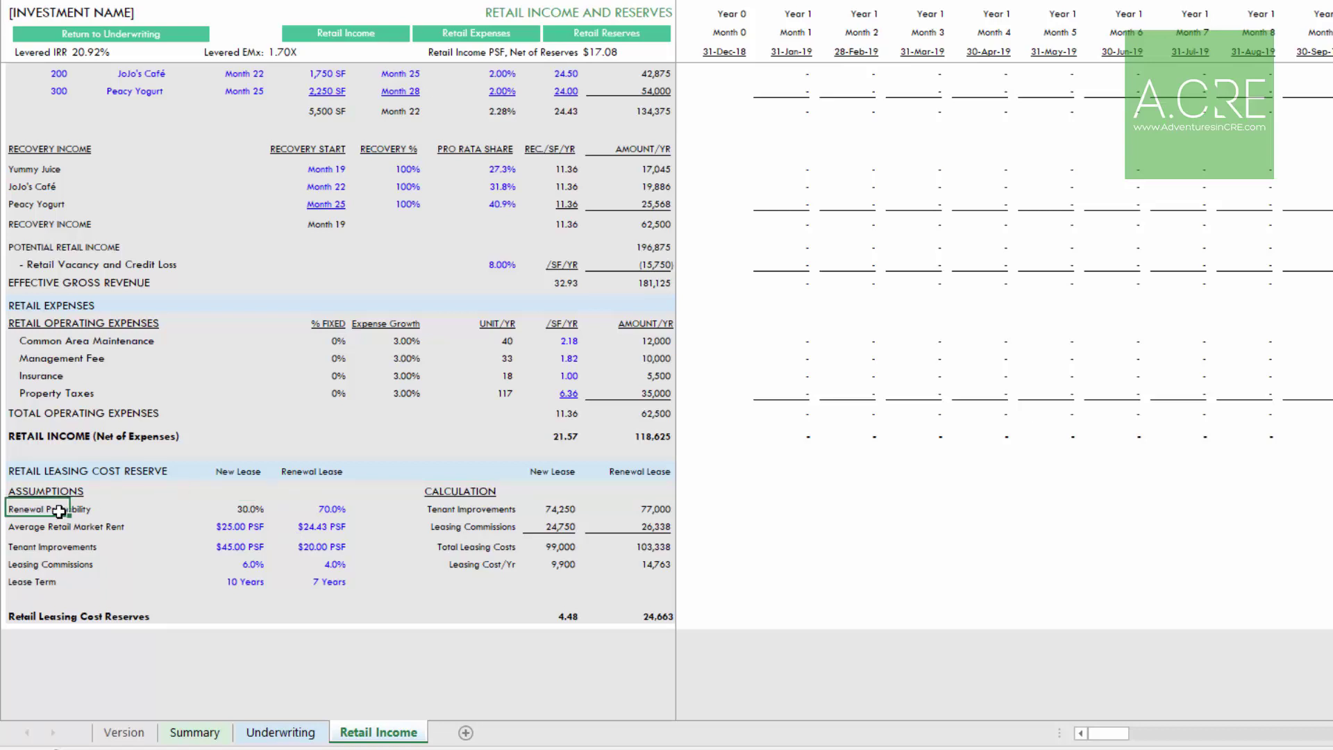
click(244, 507)
click(312, 512)
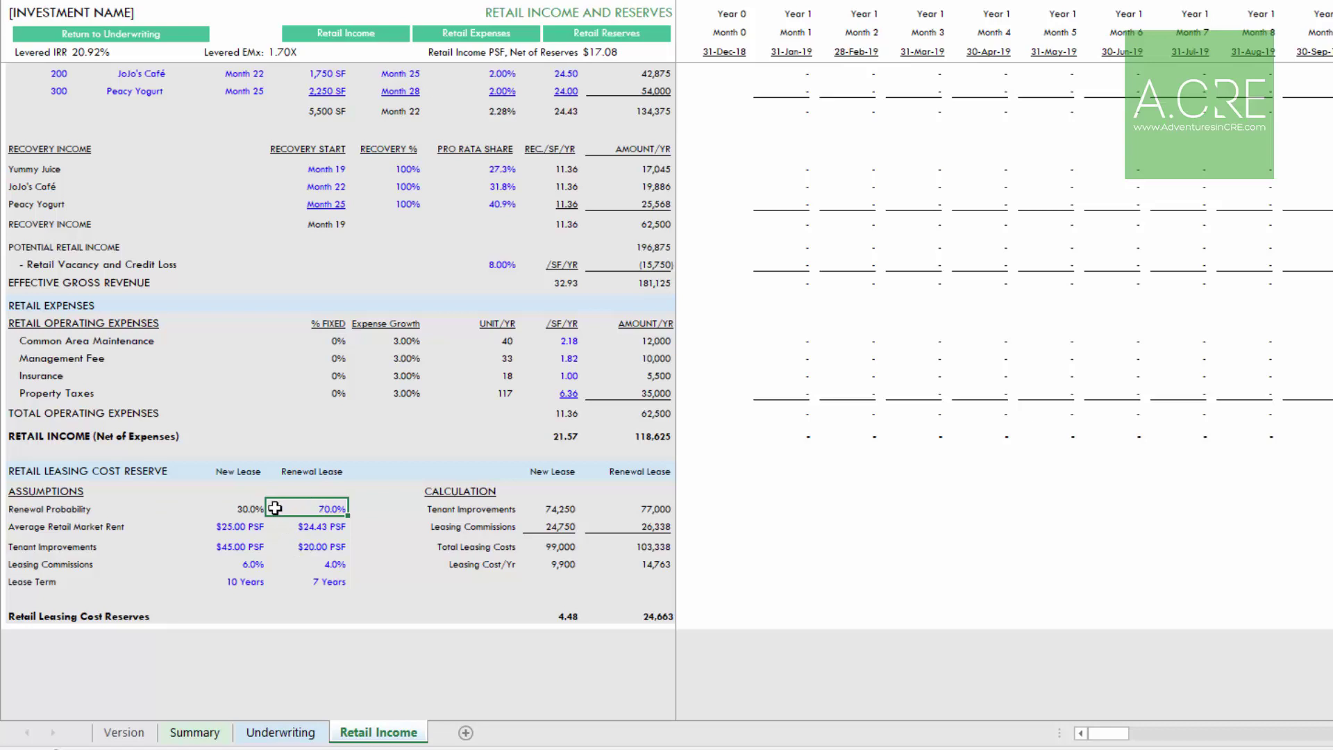
click(248, 509)
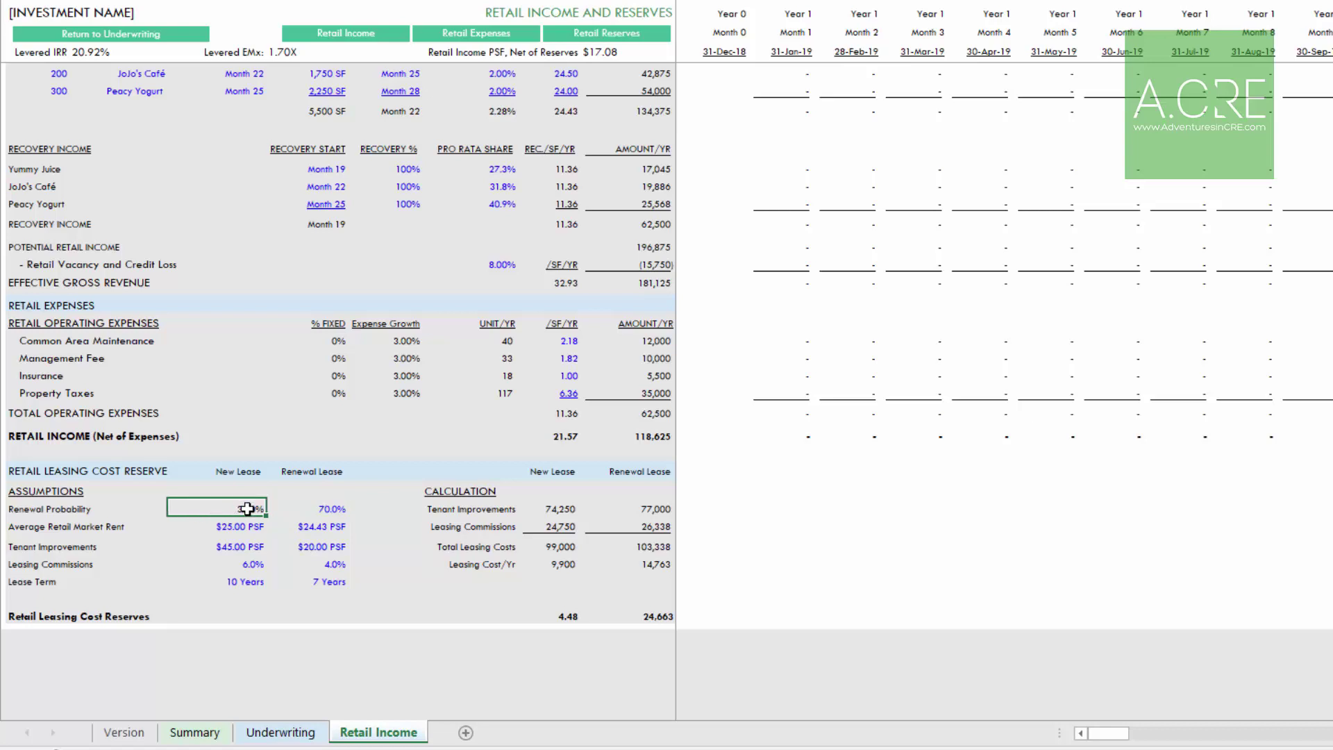
click(35, 532)
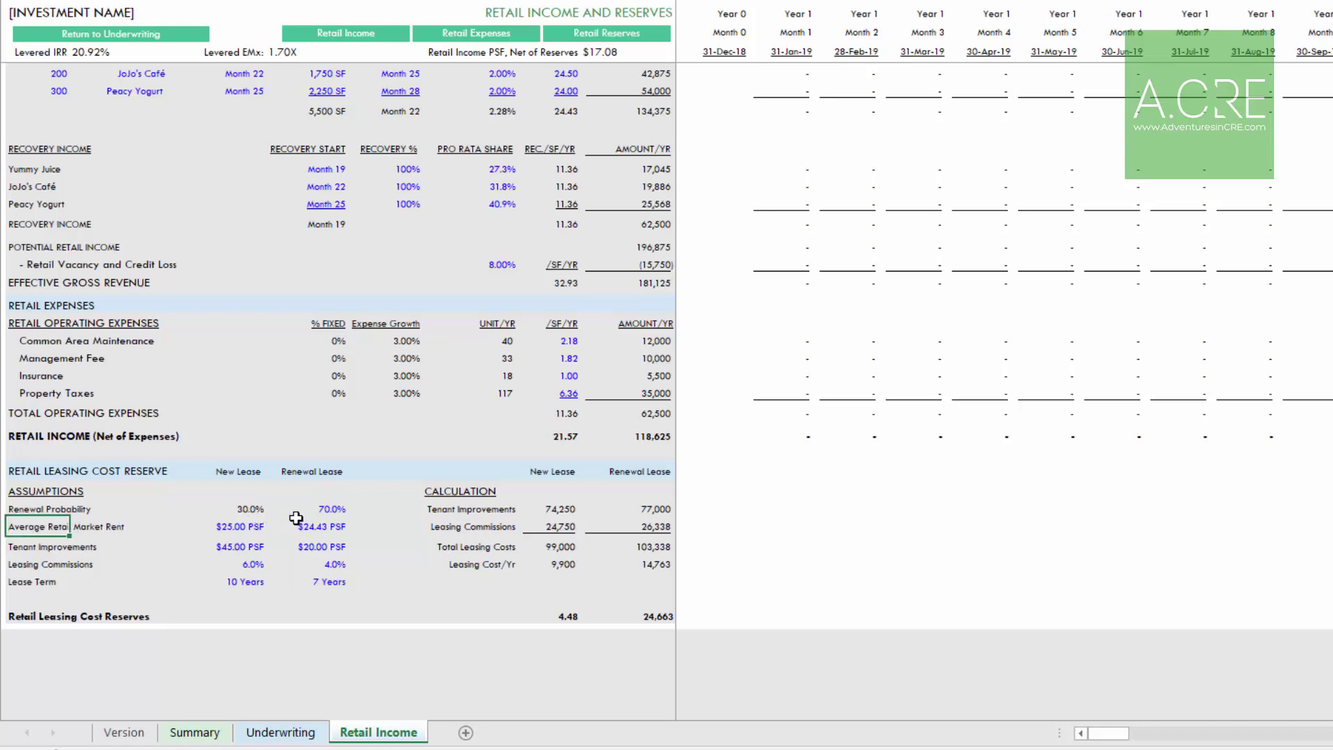
click(320, 527)
click(240, 527)
click(40, 547)
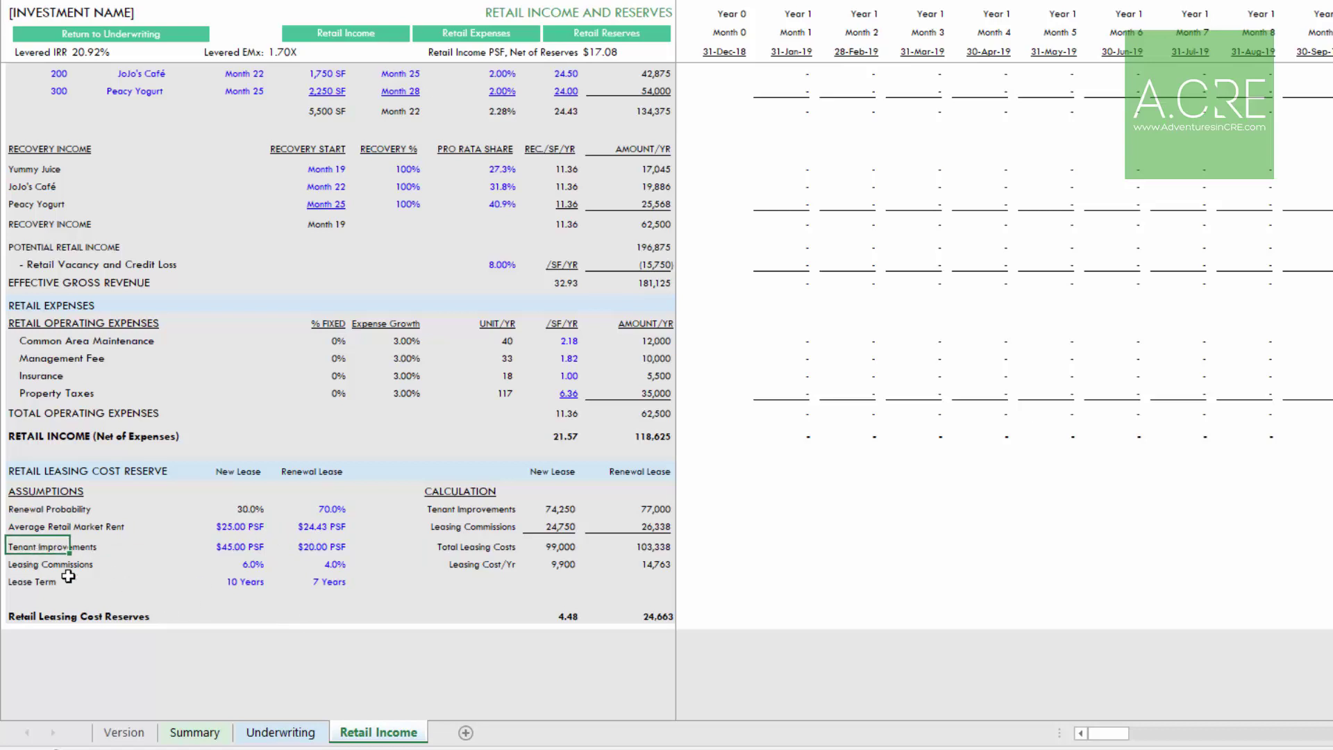
click(309, 548)
click(243, 549)
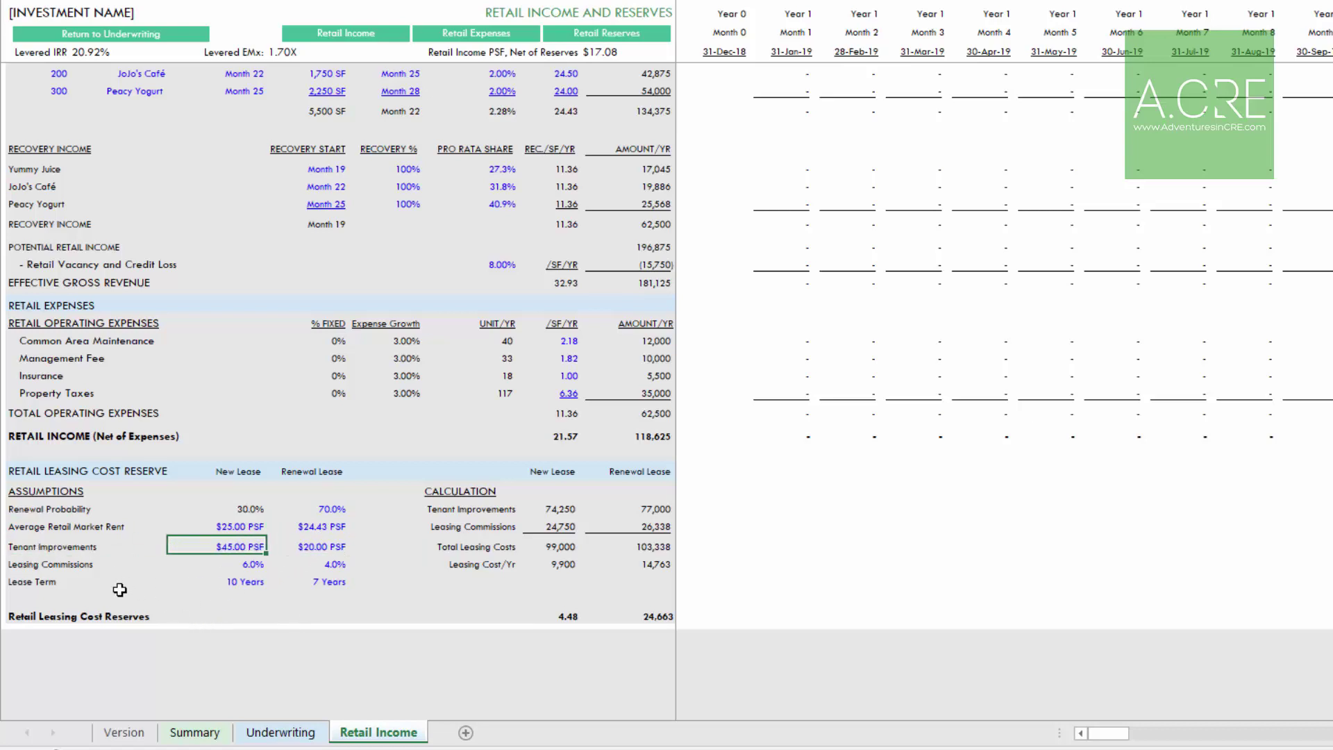
click(43, 565)
click(329, 563)
click(253, 564)
click(37, 583)
click(332, 582)
click(246, 581)
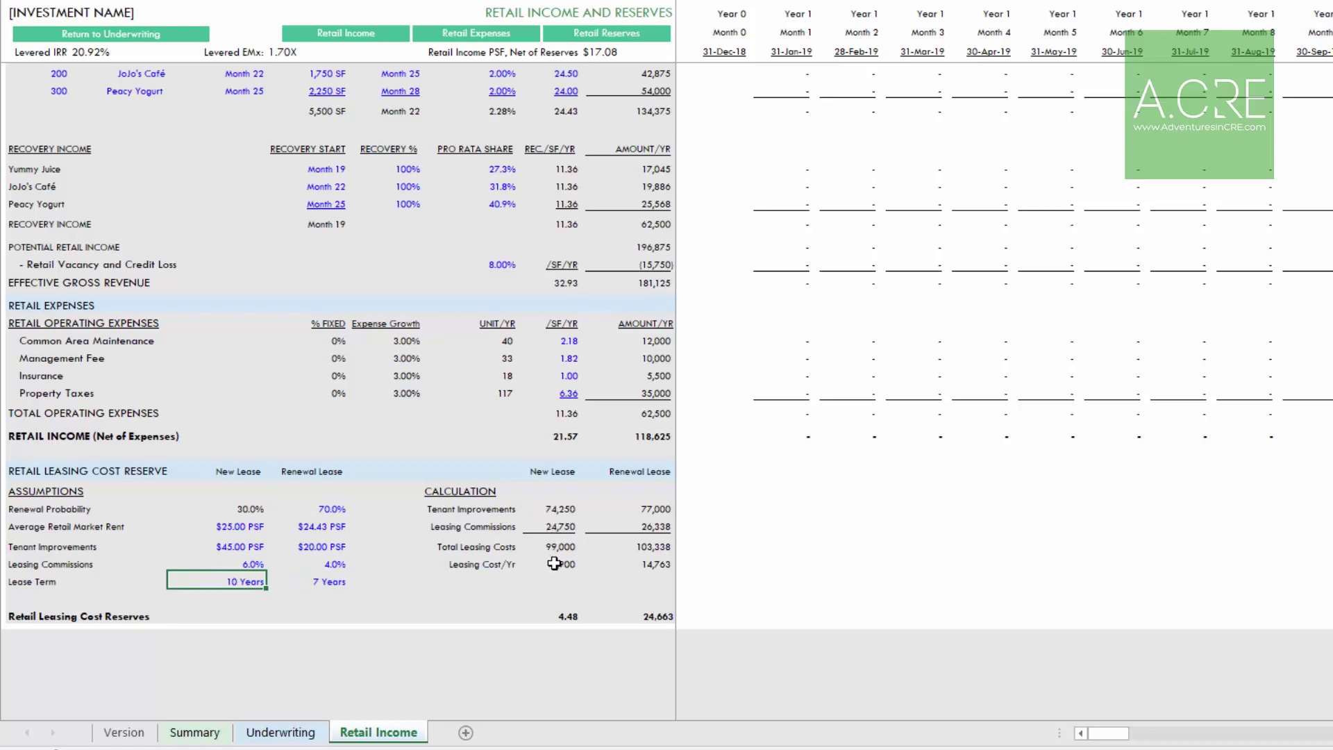
drag(554, 564, 632, 564)
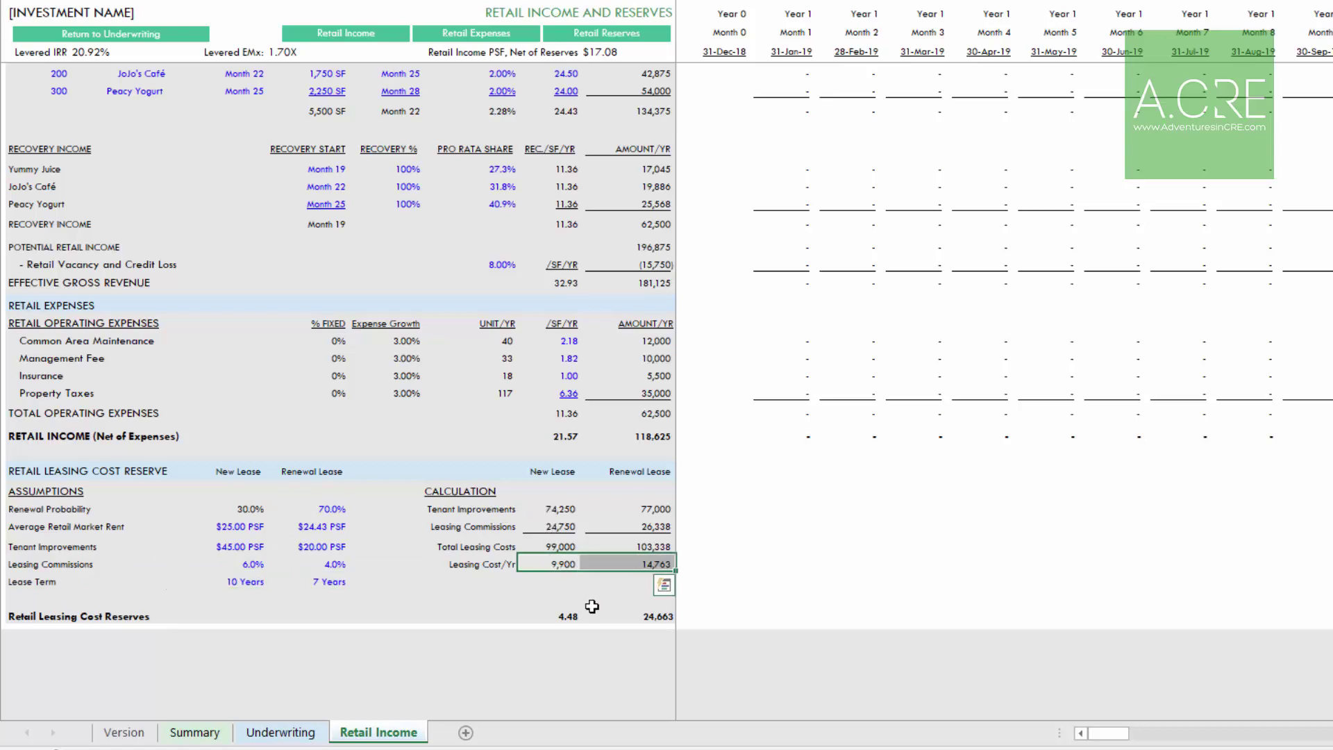
key(shift+Left)
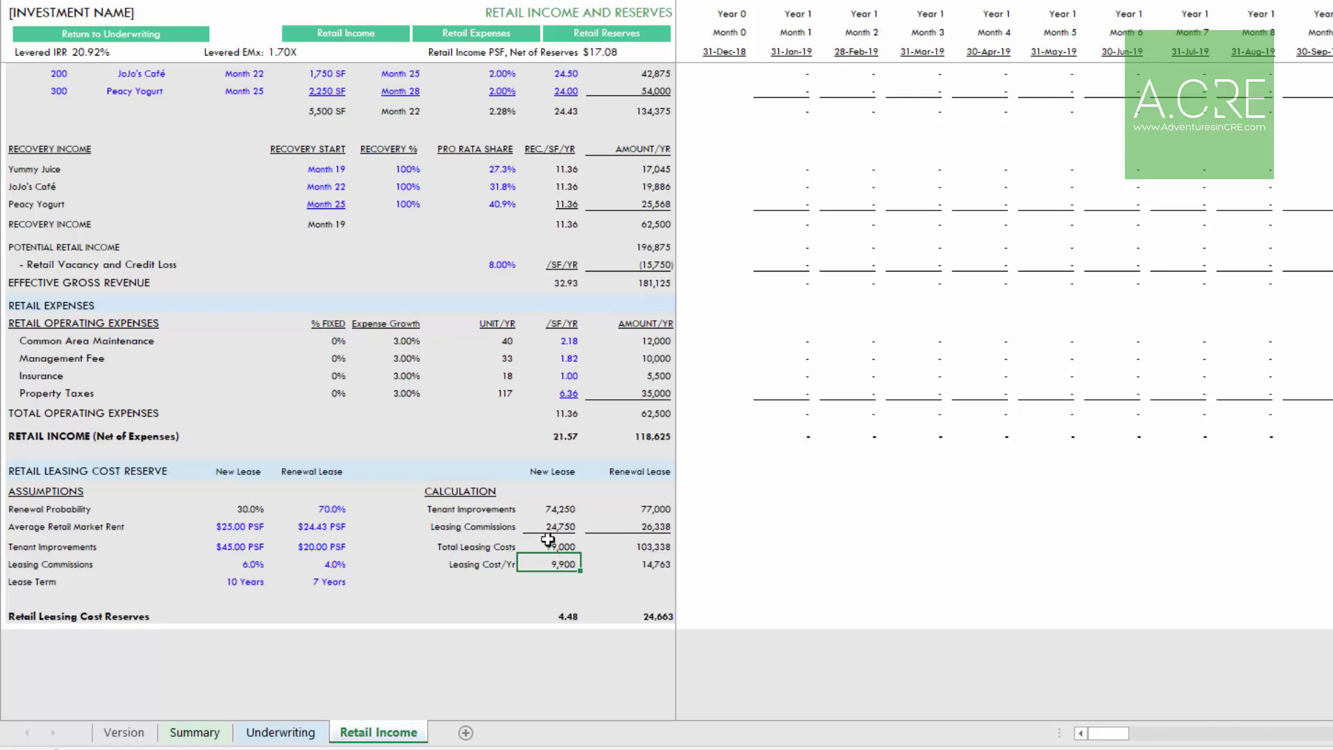
click(251, 581)
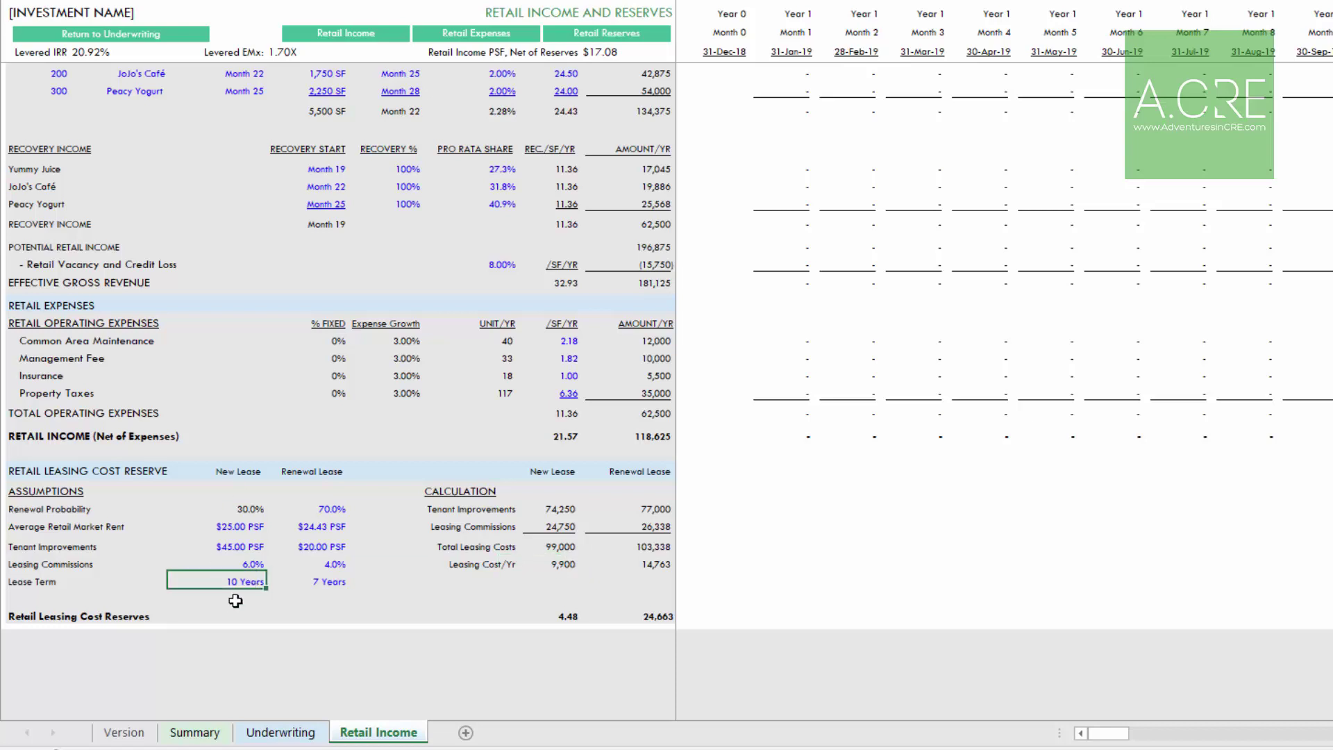
click(553, 507)
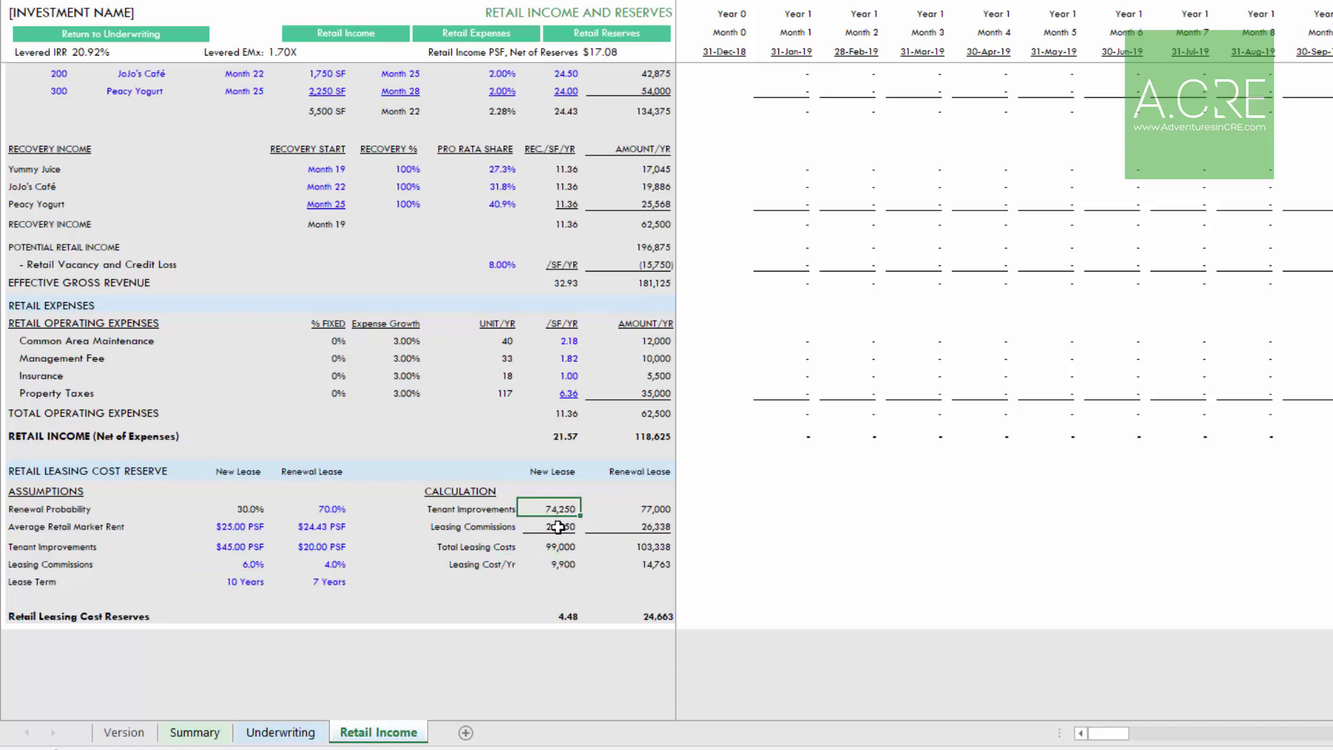
click(559, 525)
click(627, 514)
key(Down)
click(556, 545)
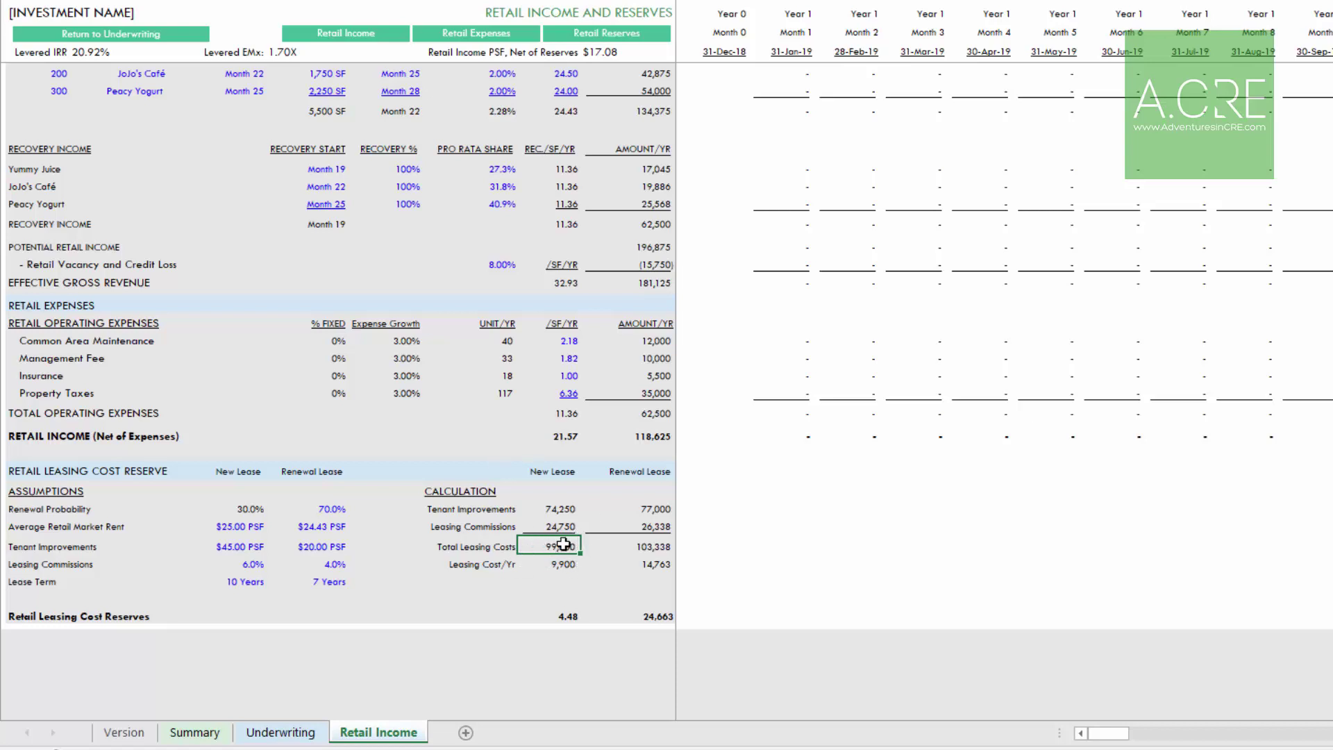
click(647, 546)
click(550, 546)
click(240, 507)
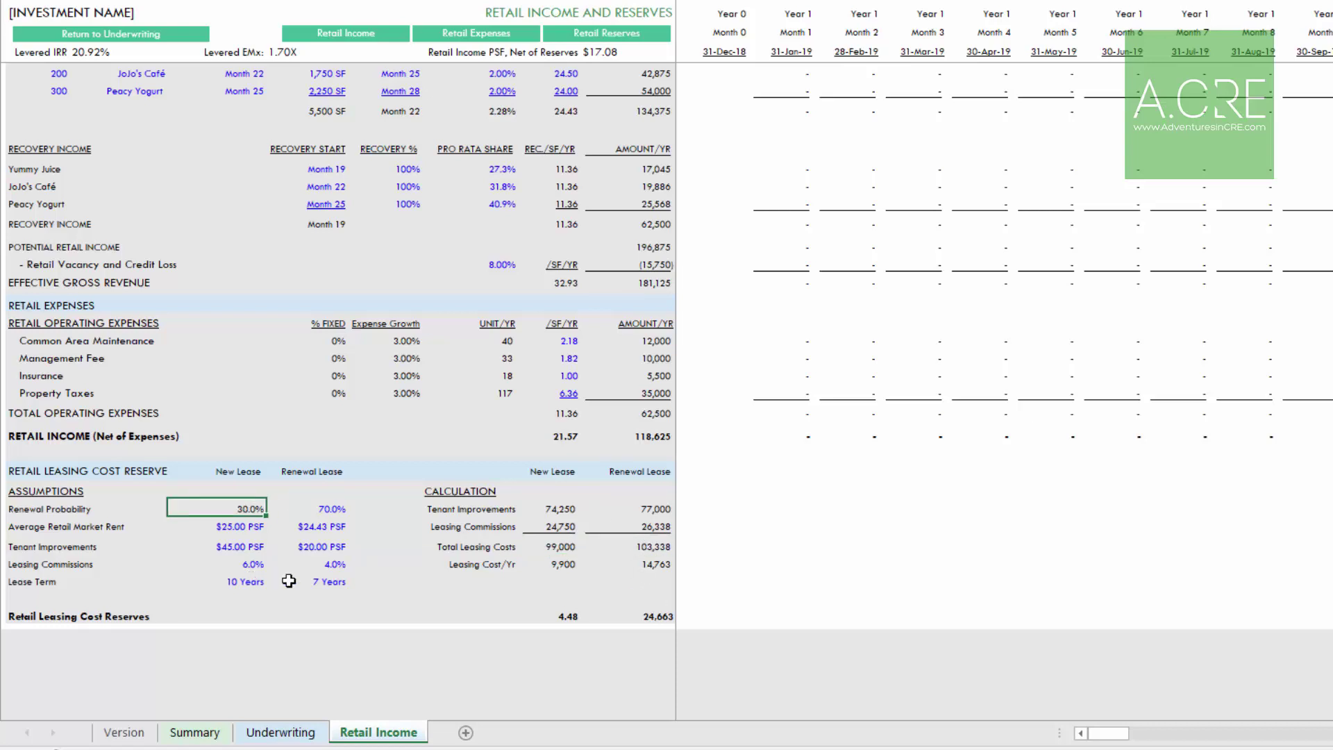
click(647, 546)
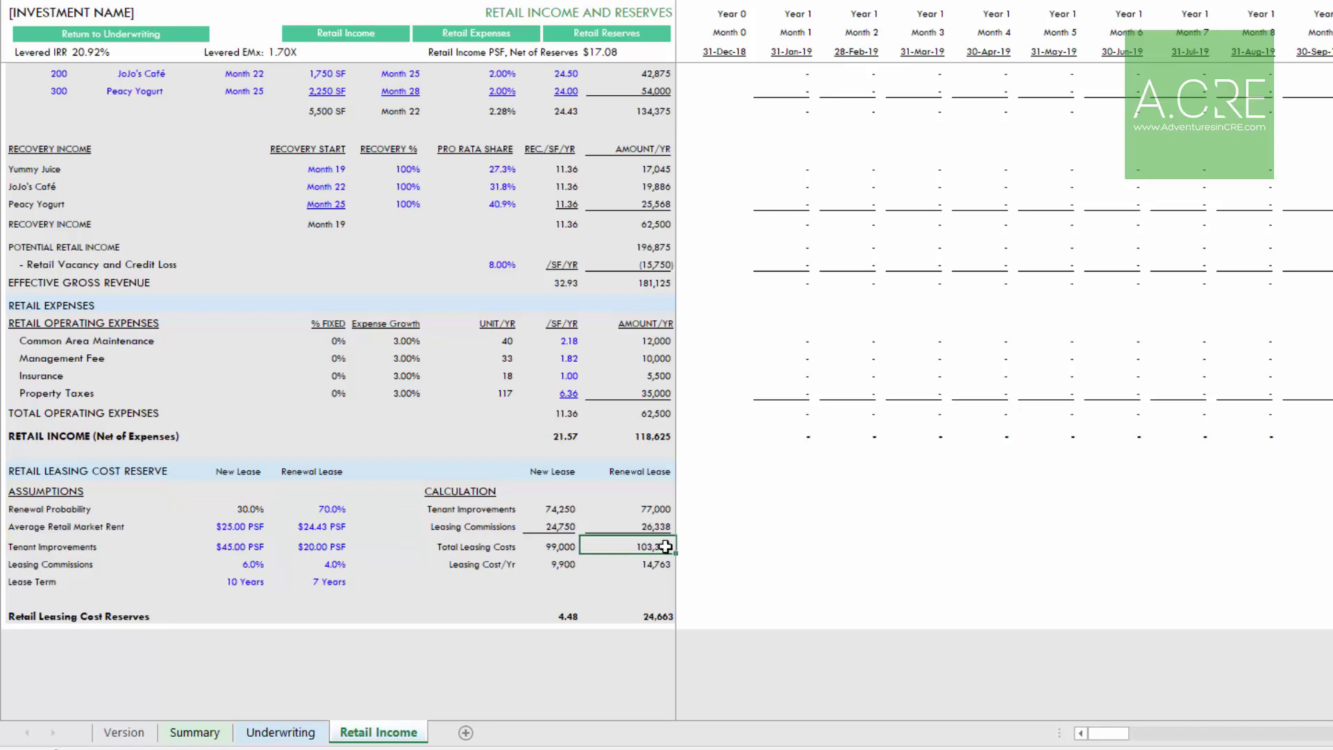
click(328, 507)
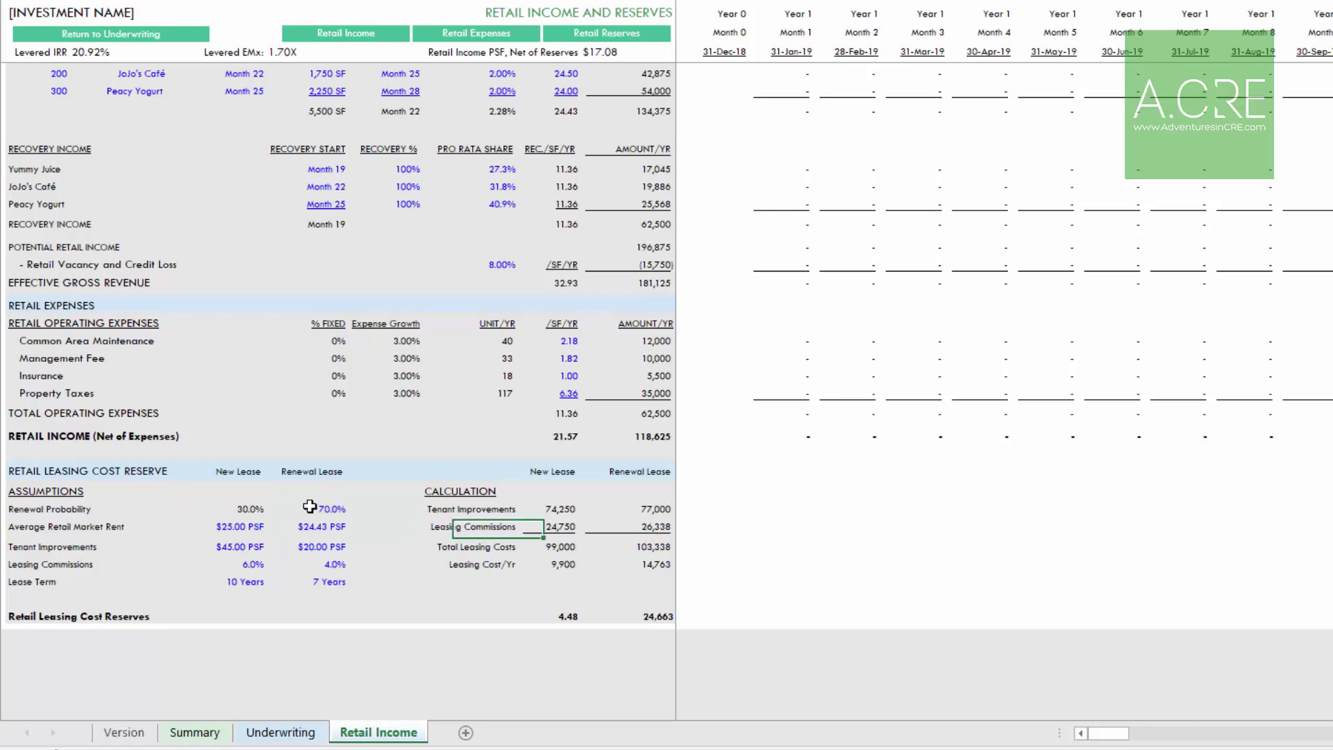
click(559, 546)
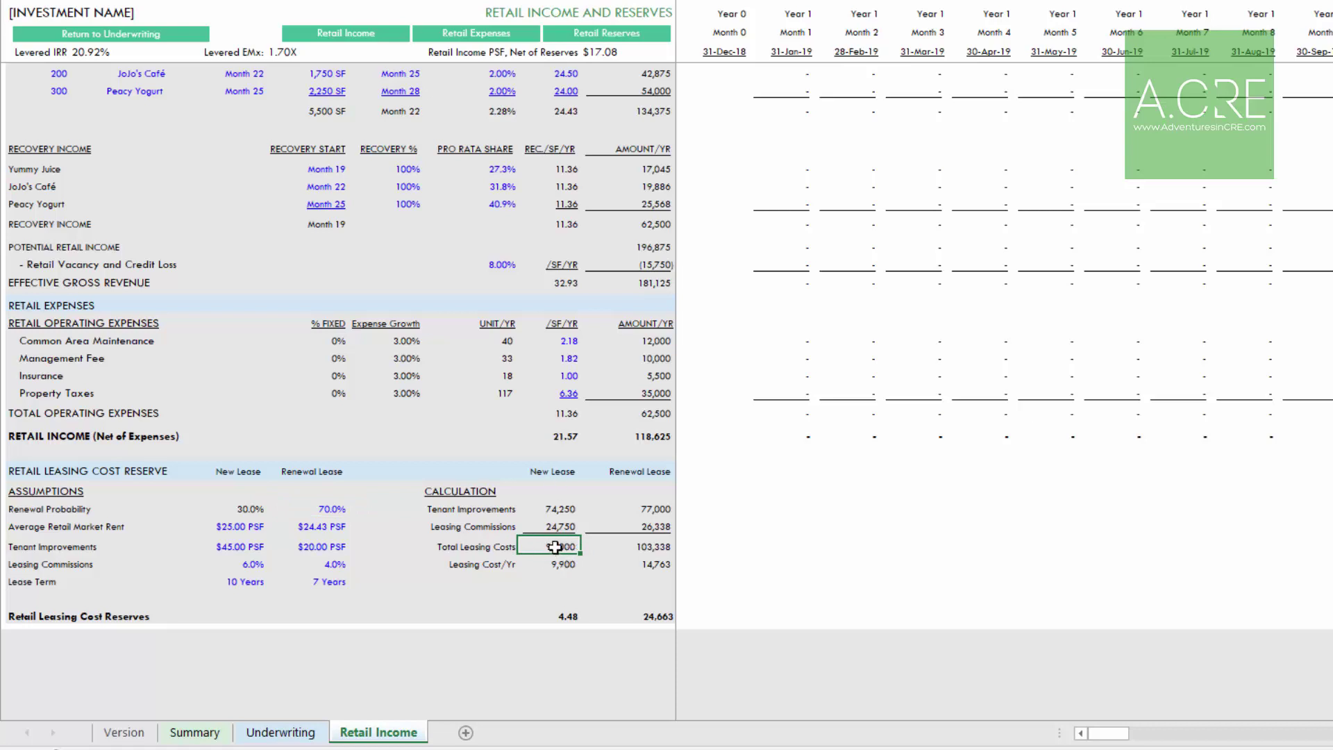
click(558, 563)
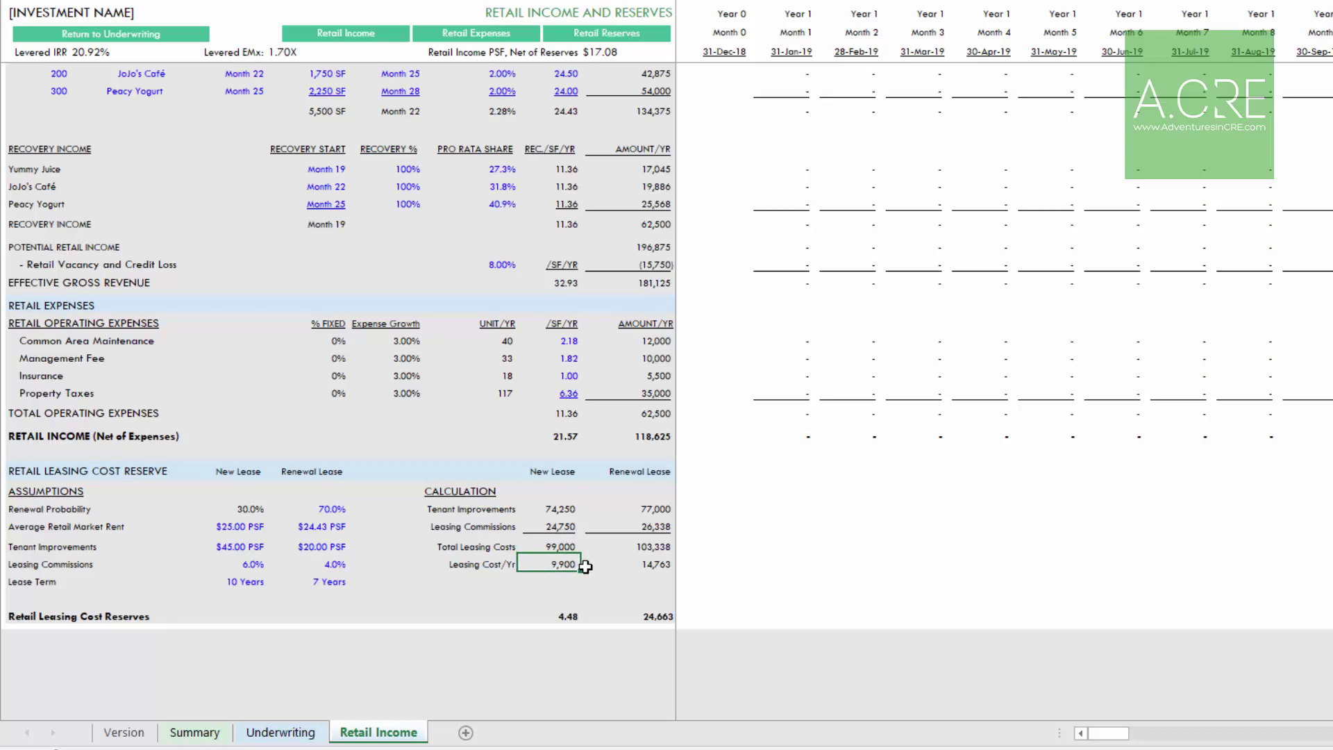
click(655, 564)
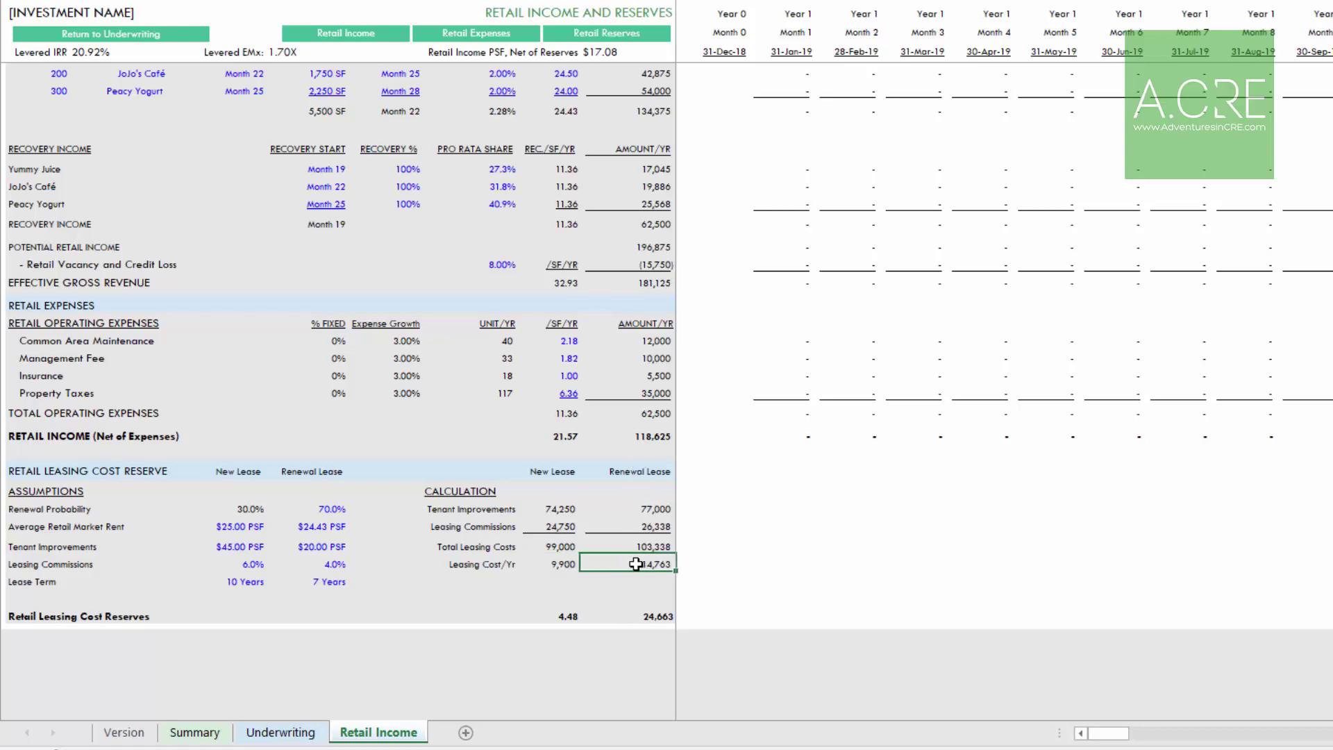
drag(636, 563, 580, 559)
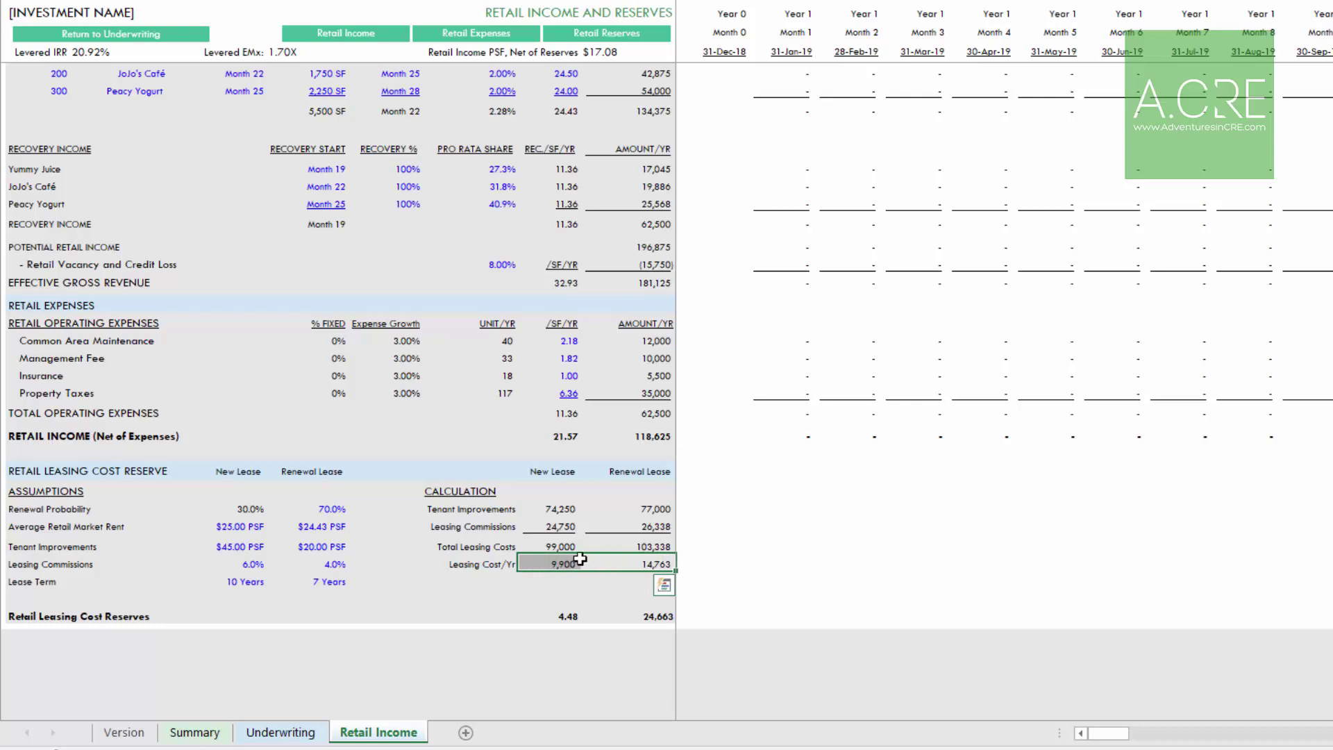
click(643, 615)
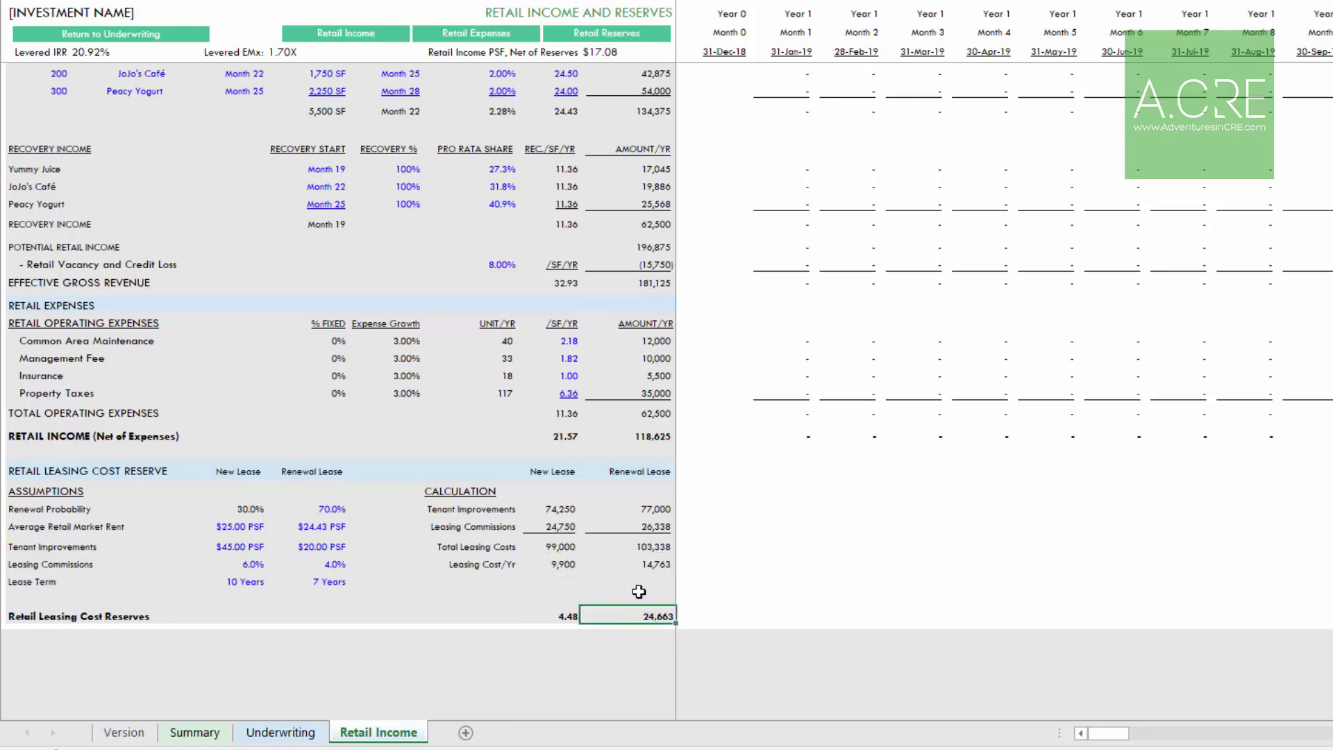
Check the 24,663 Retail Leasing Cost Reserves in Underwriting capex and the Reversion pro forma
click(280, 733)
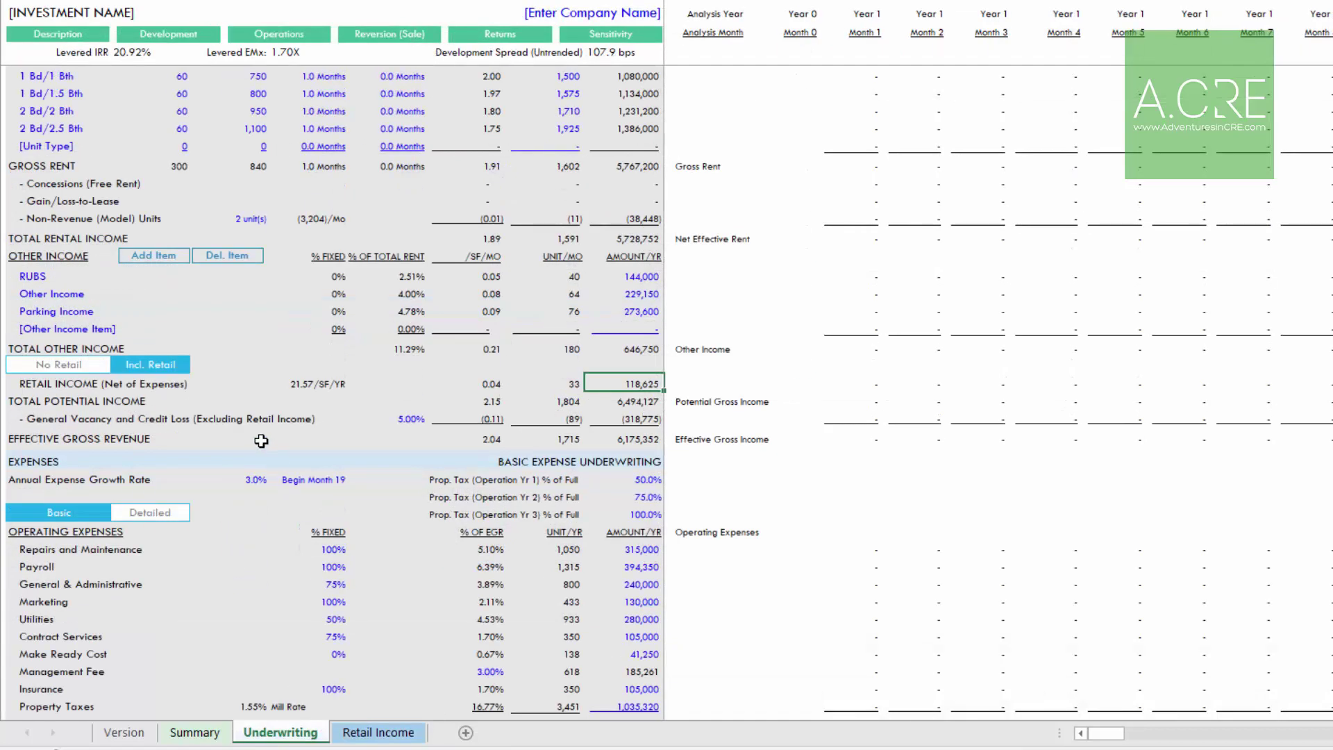
scroll(261, 441, down, 6)
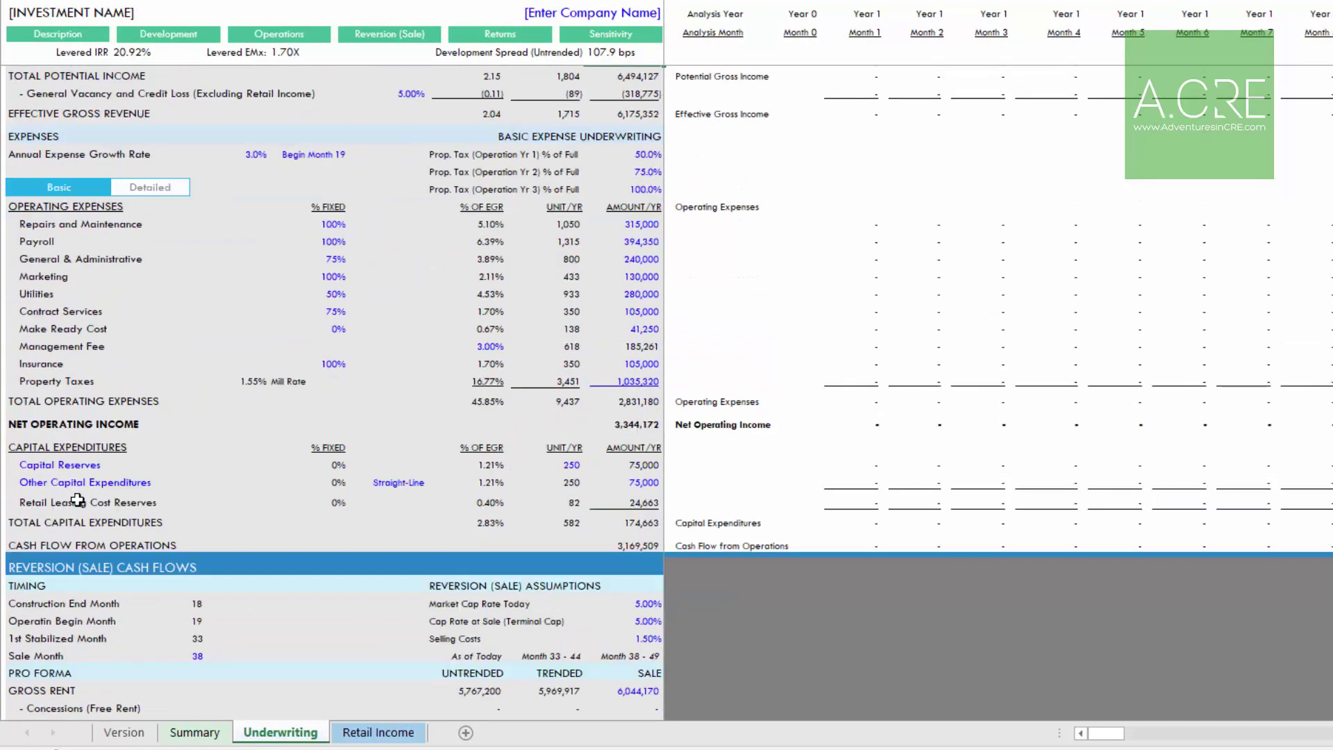
click(63, 503)
click(638, 501)
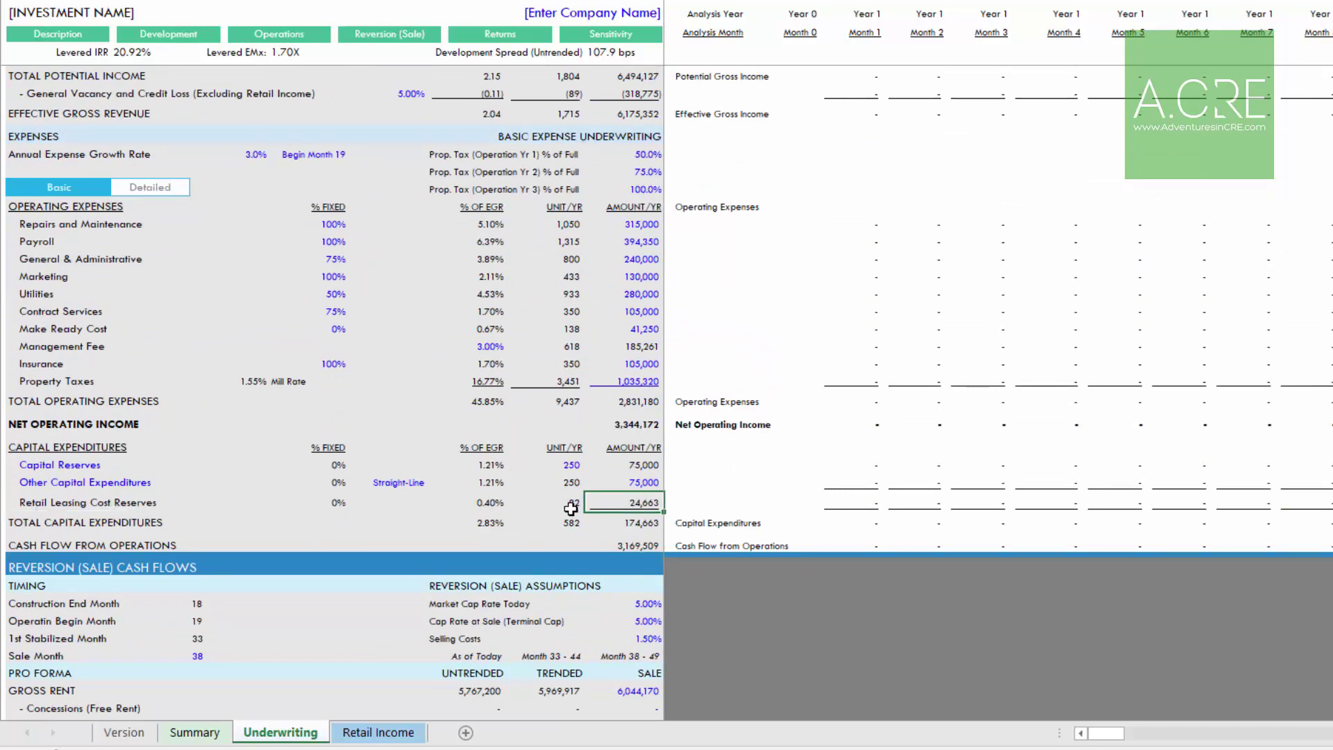
scroll(570, 508, up, 1)
scroll(570, 508, down, 6)
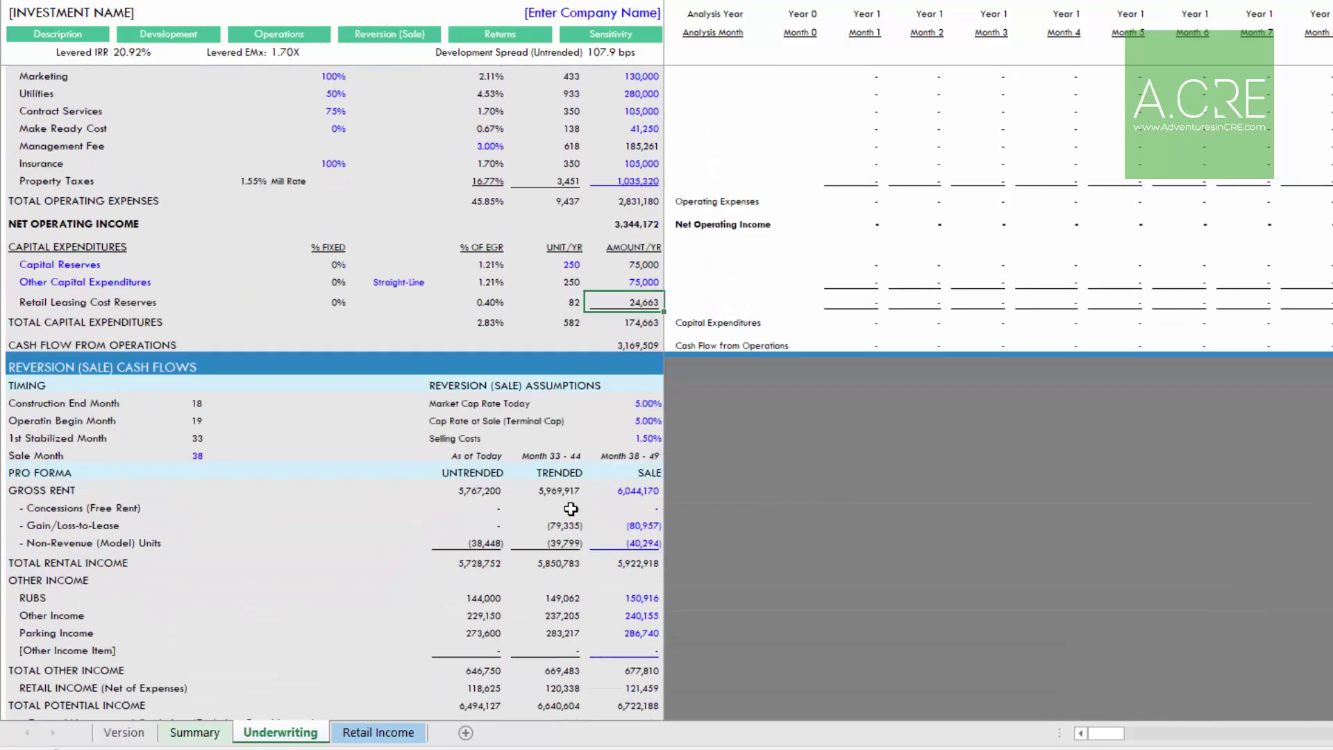
scroll(571, 509, down, 8)
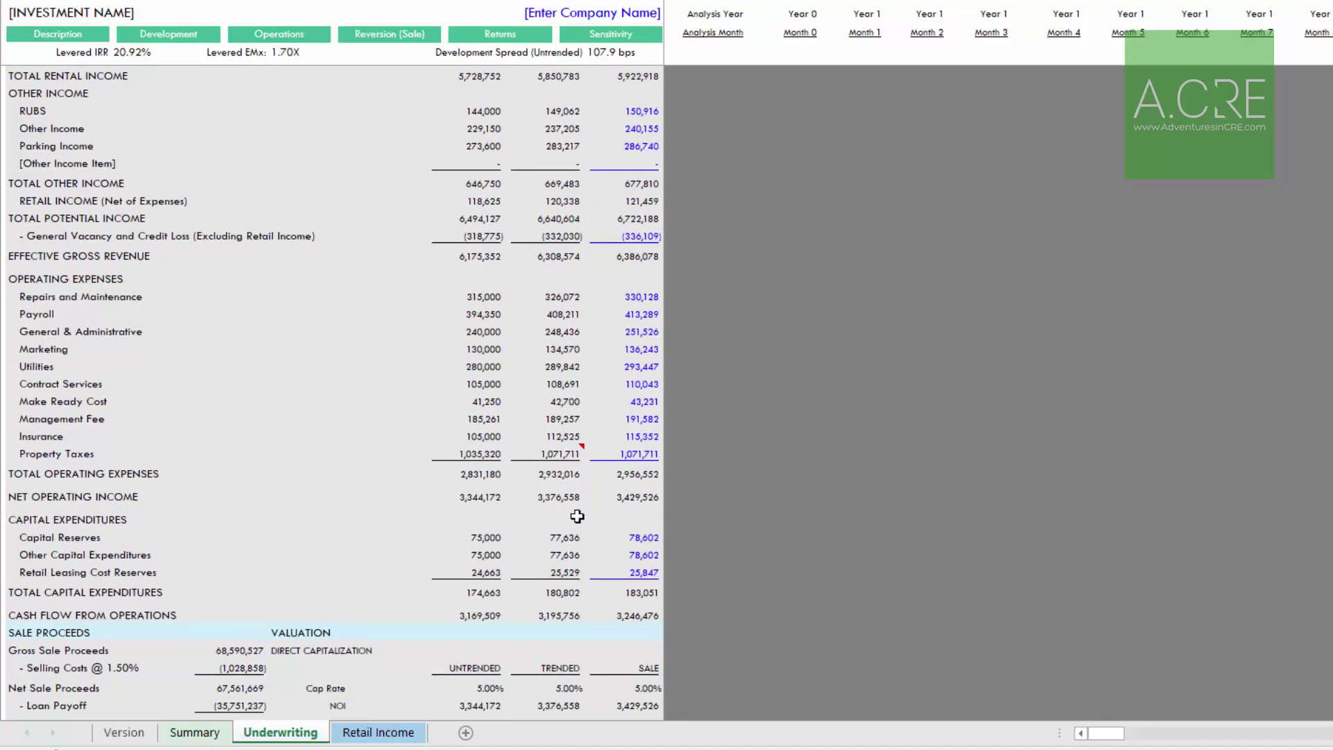
scroll(585, 513, down, 4)
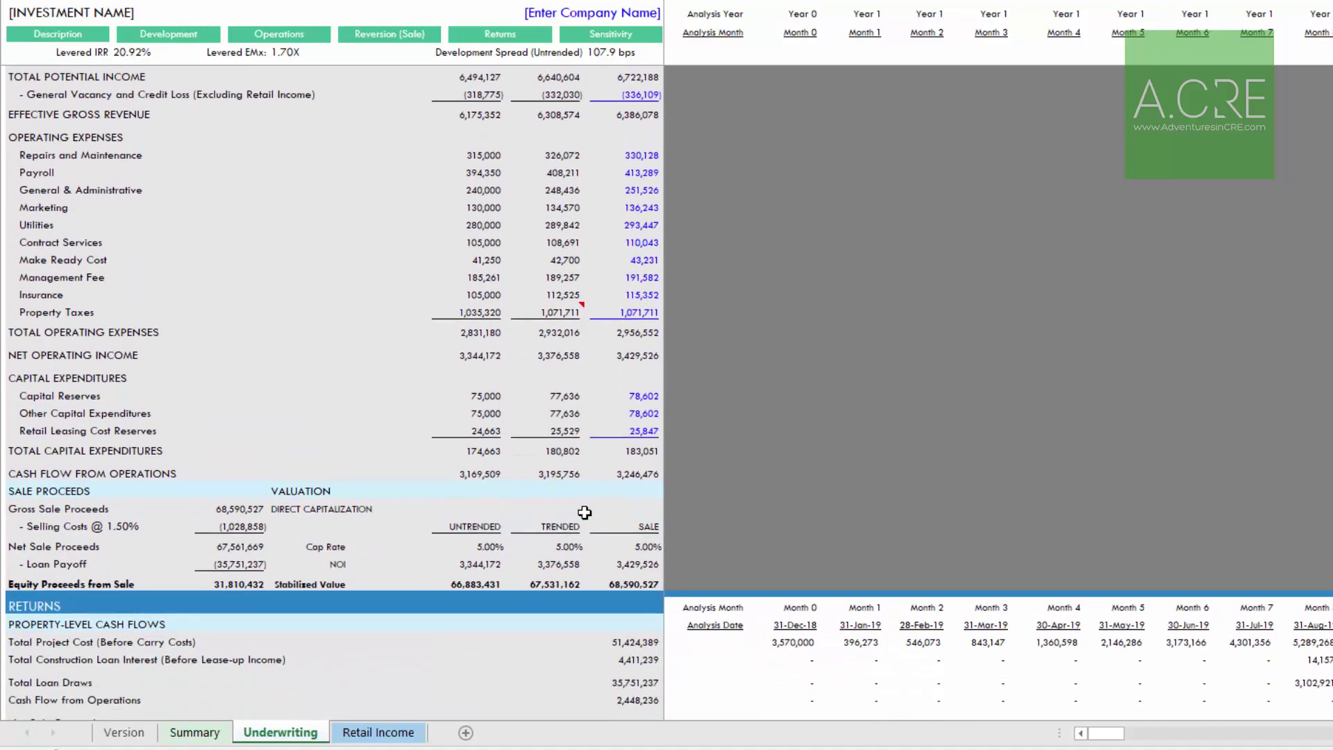
scroll(533, 508, up, 1)
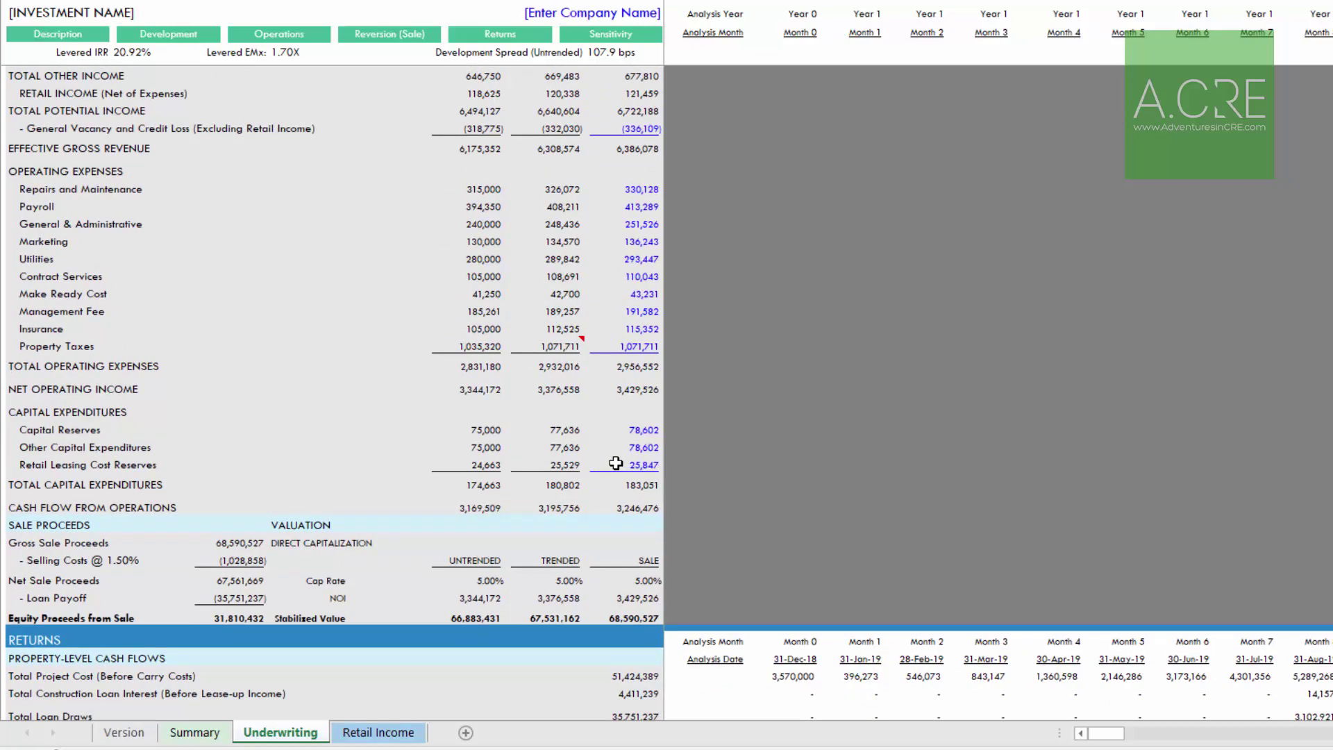
scroll(611, 463, down, 2)
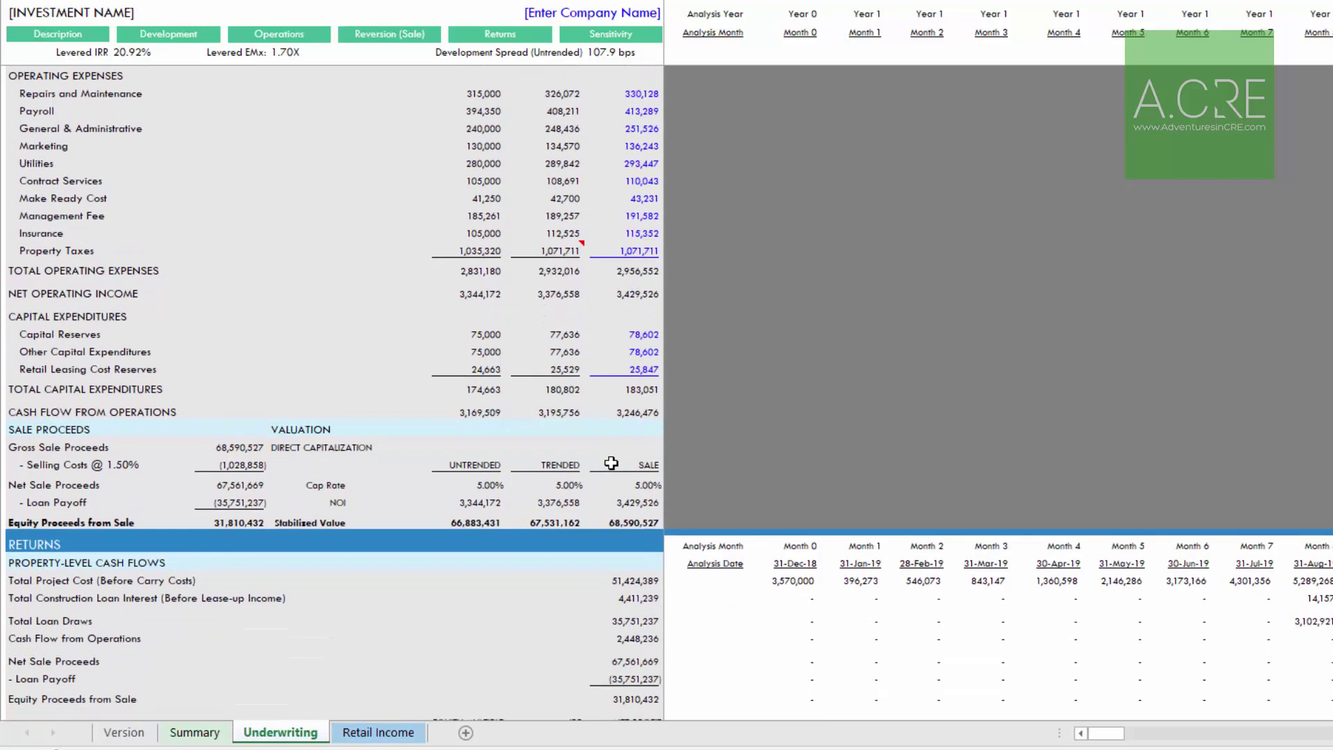
scroll(610, 463, down, 1)
scroll(610, 463, up, 2)
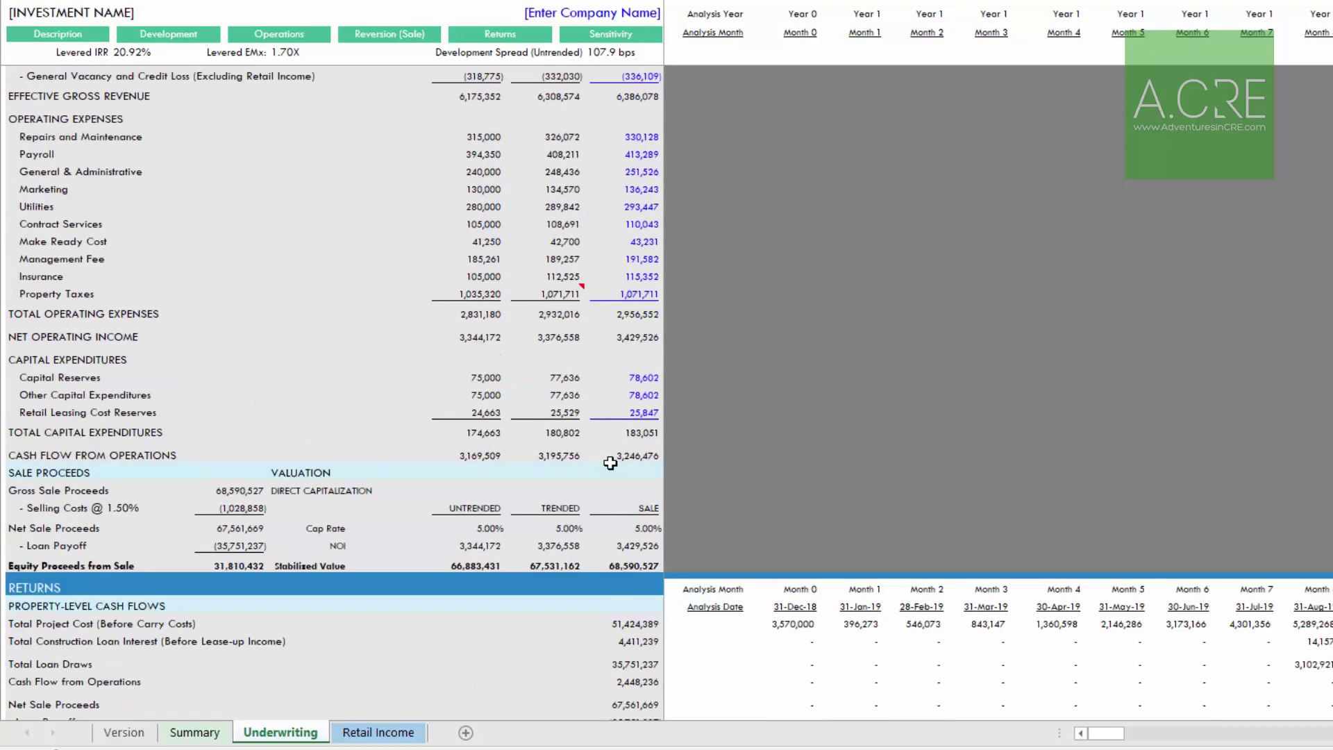